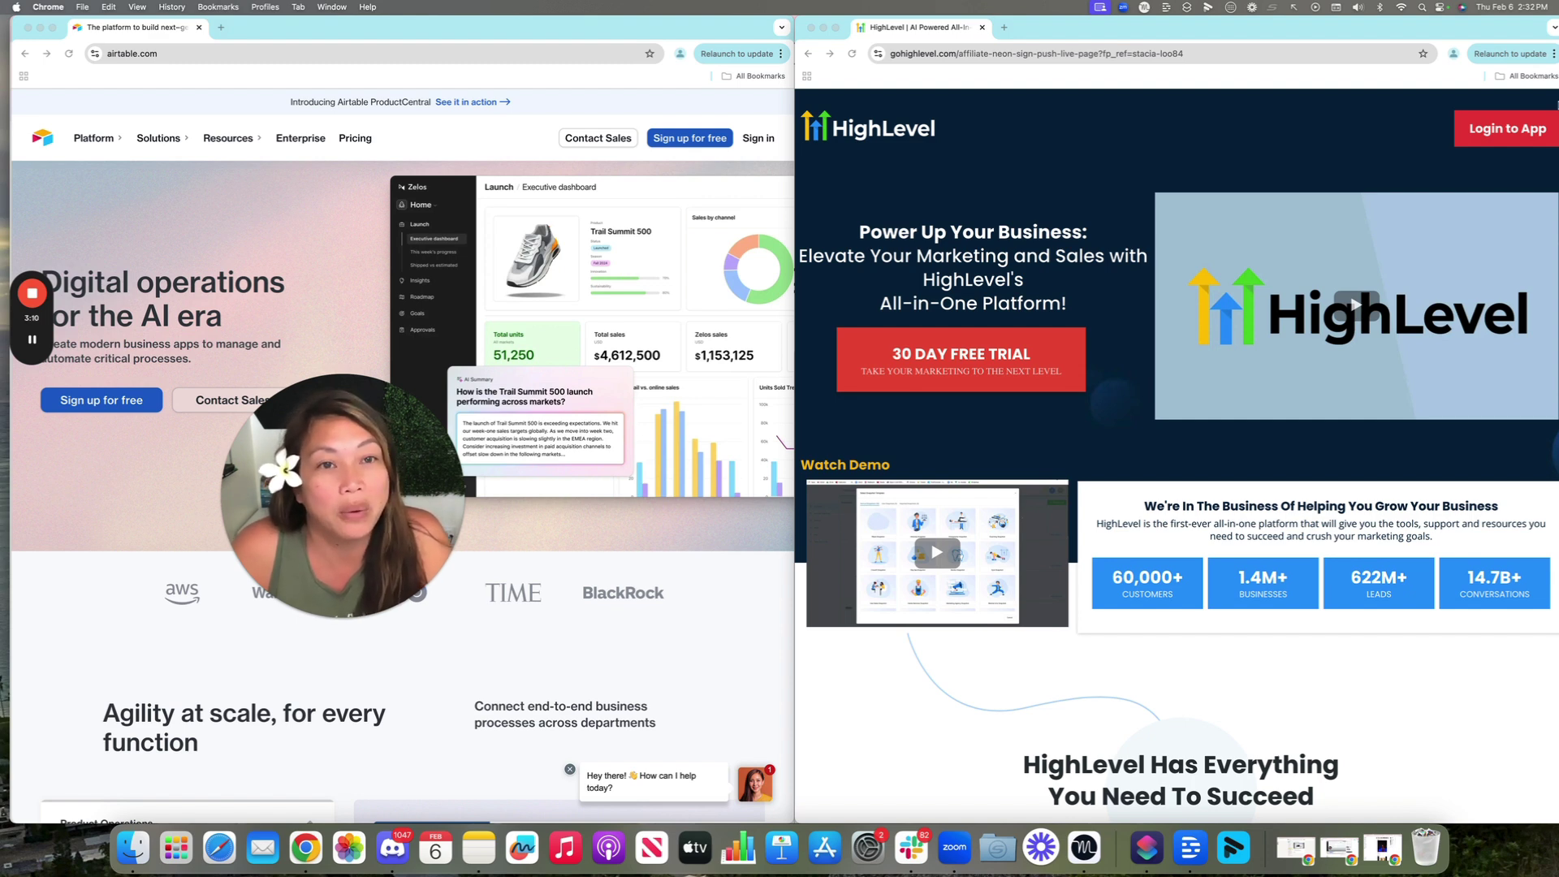
# Enlarge the Airtable website window from half the screen to full width, covering the HighLevel page.
pyautogui.scroll(-3, 1177, 443)
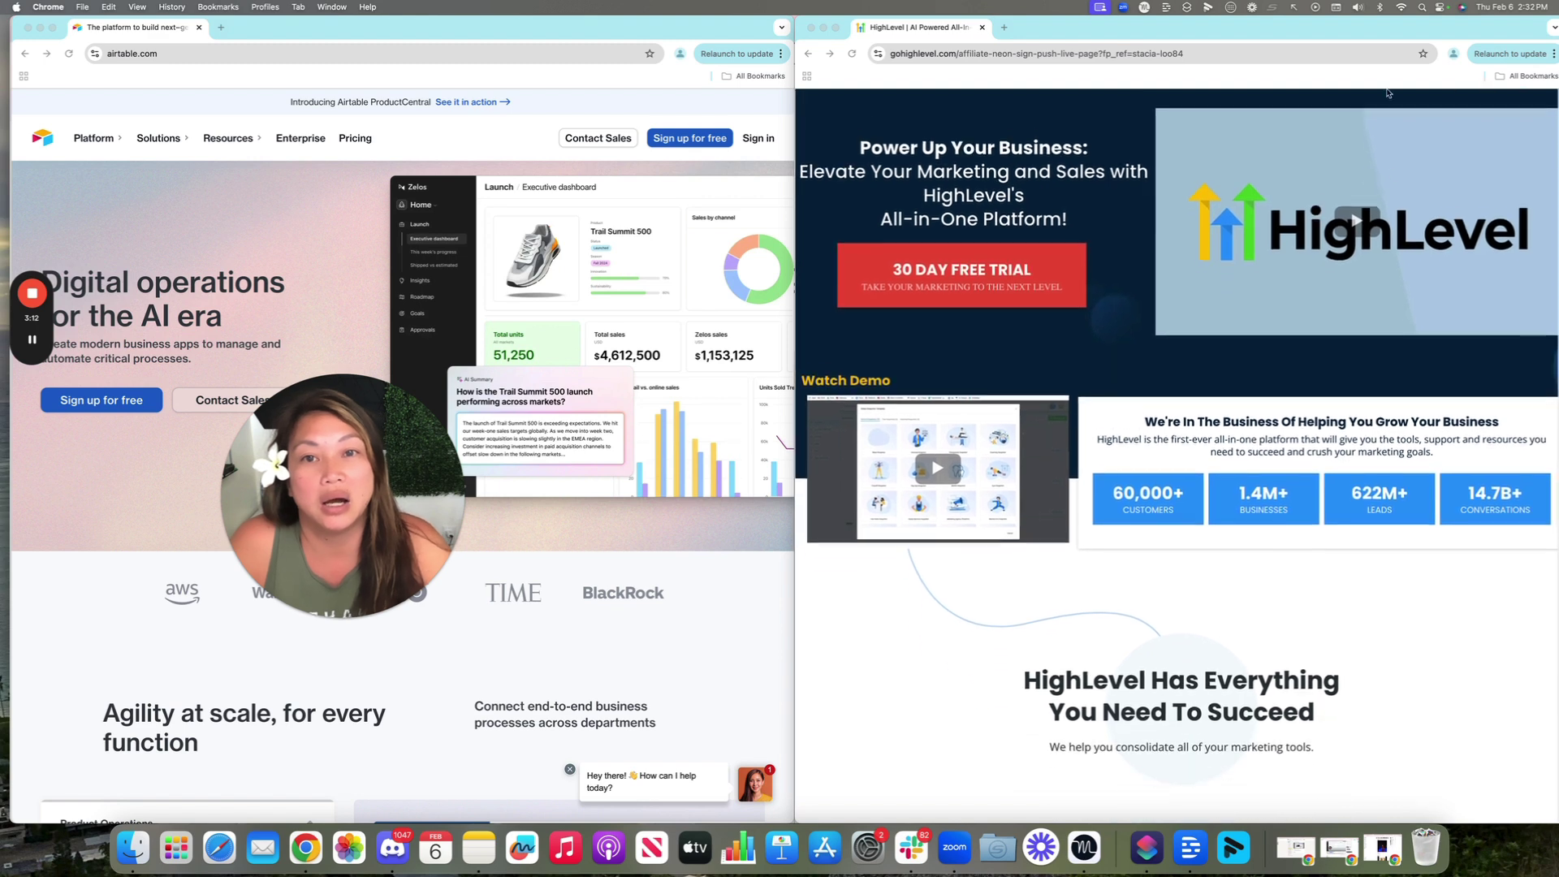
pyautogui.click(793, 26)
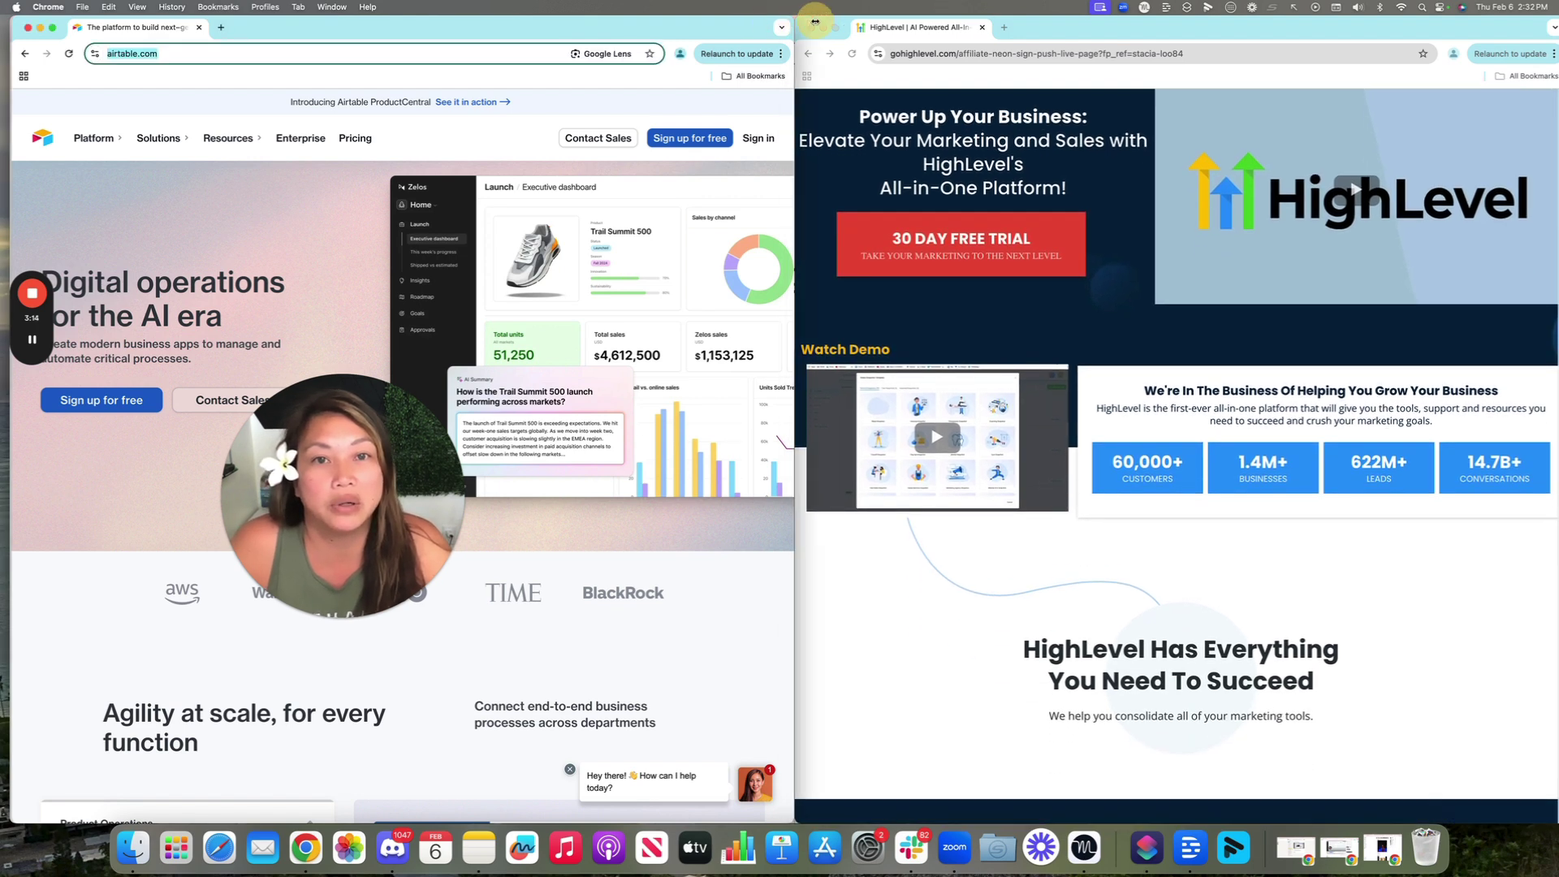
pyautogui.doubleClick(794, 26)
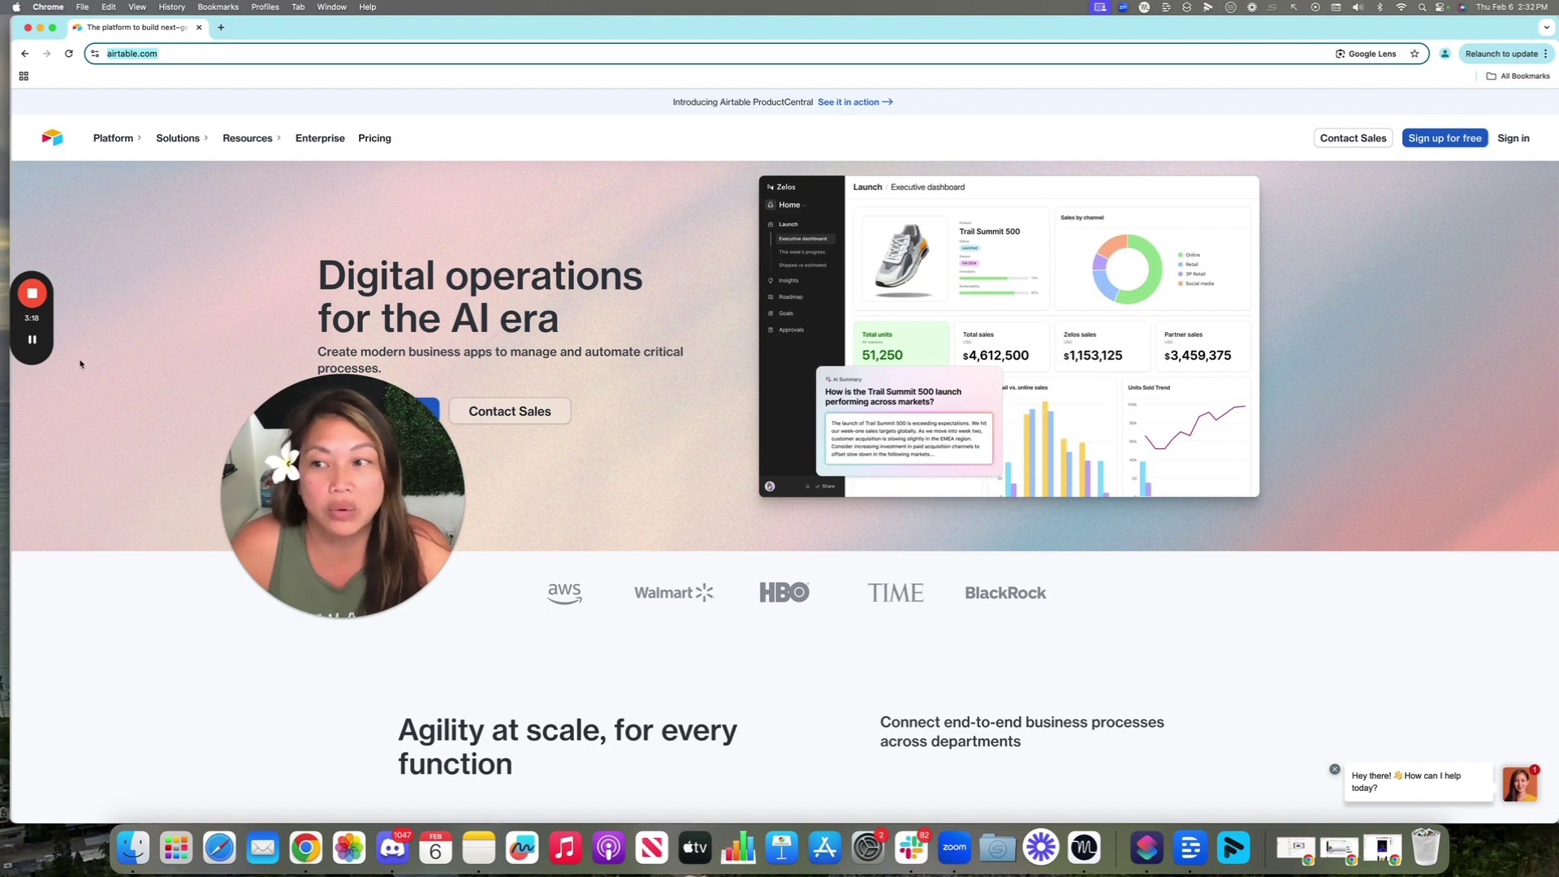
pyautogui.click(33, 341)
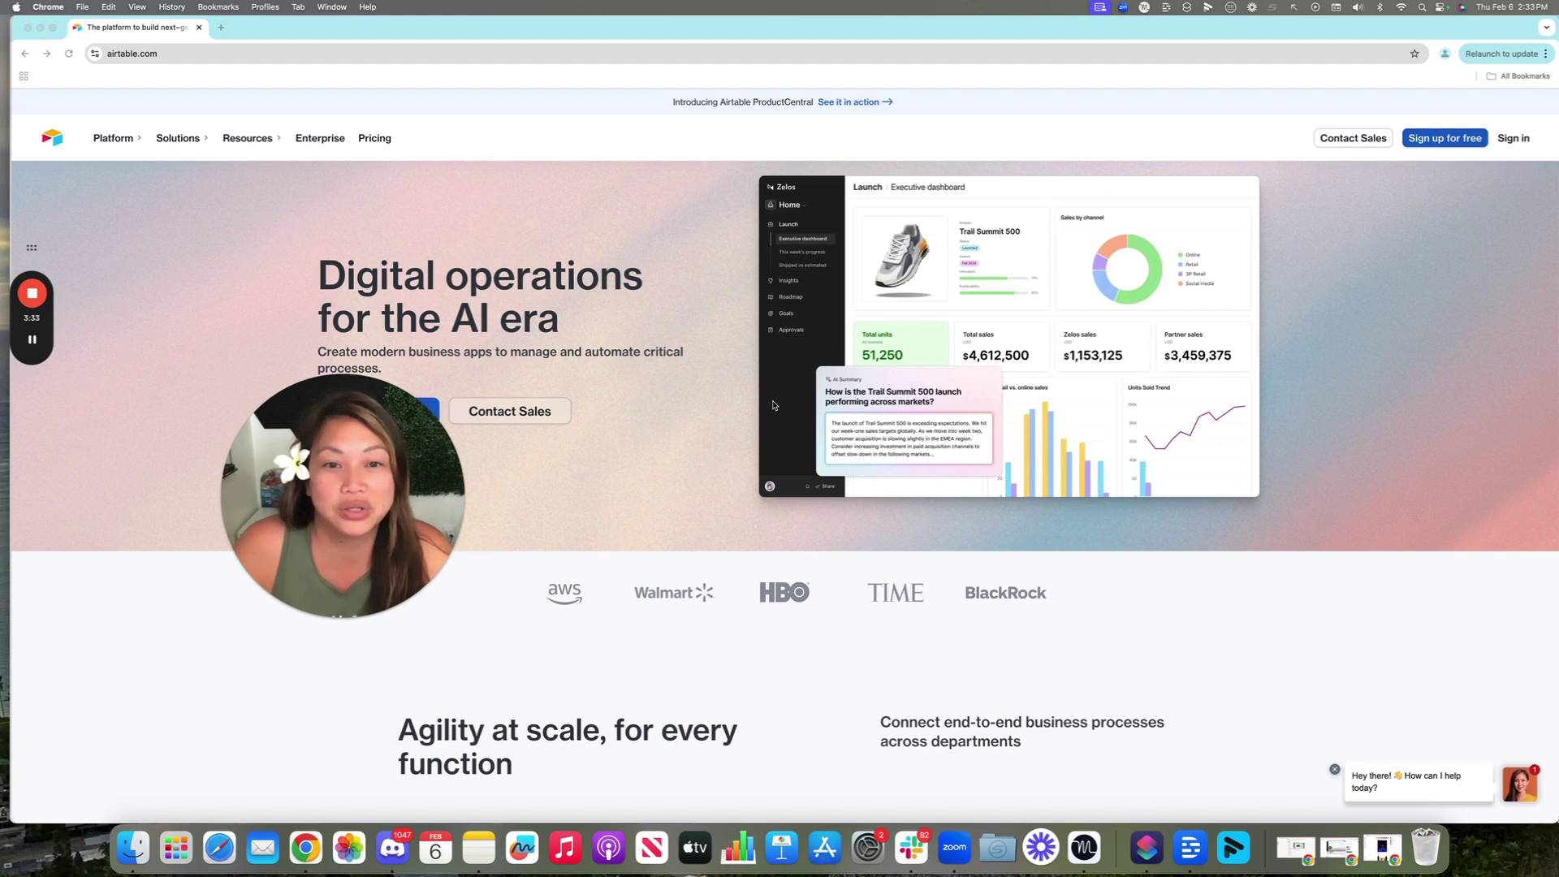
# Look through the Airtable homepage, covering product operations, AI, app building, enterprise, customer stories and resources, and return to its beginning.
pyautogui.scroll(-8, 710, 411)
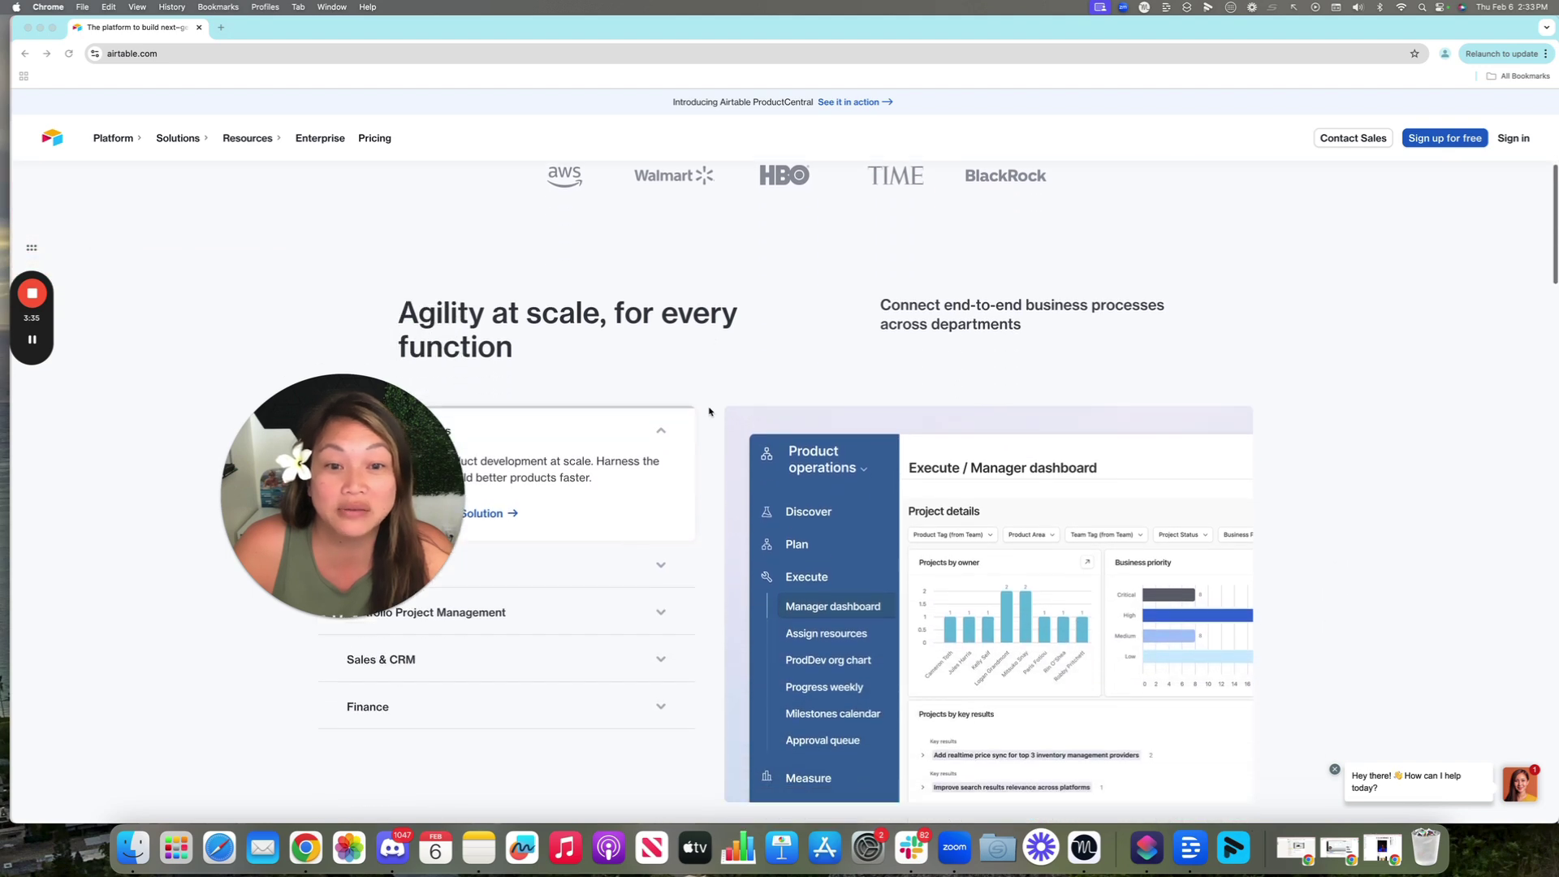
pyautogui.scroll(-4, 710, 406)
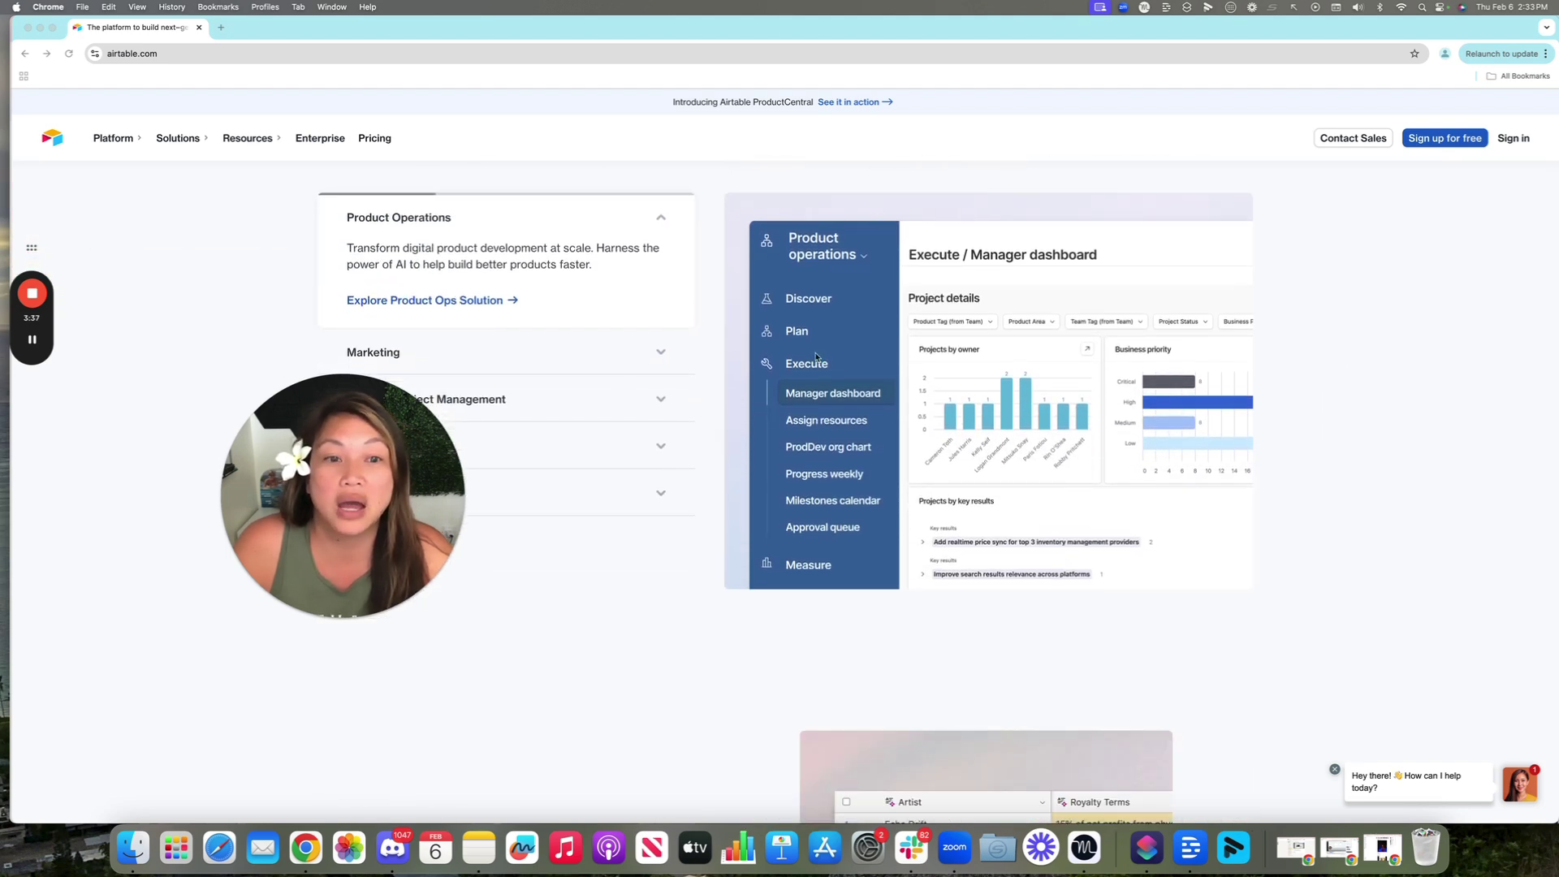
pyautogui.scroll(-2, 826, 426)
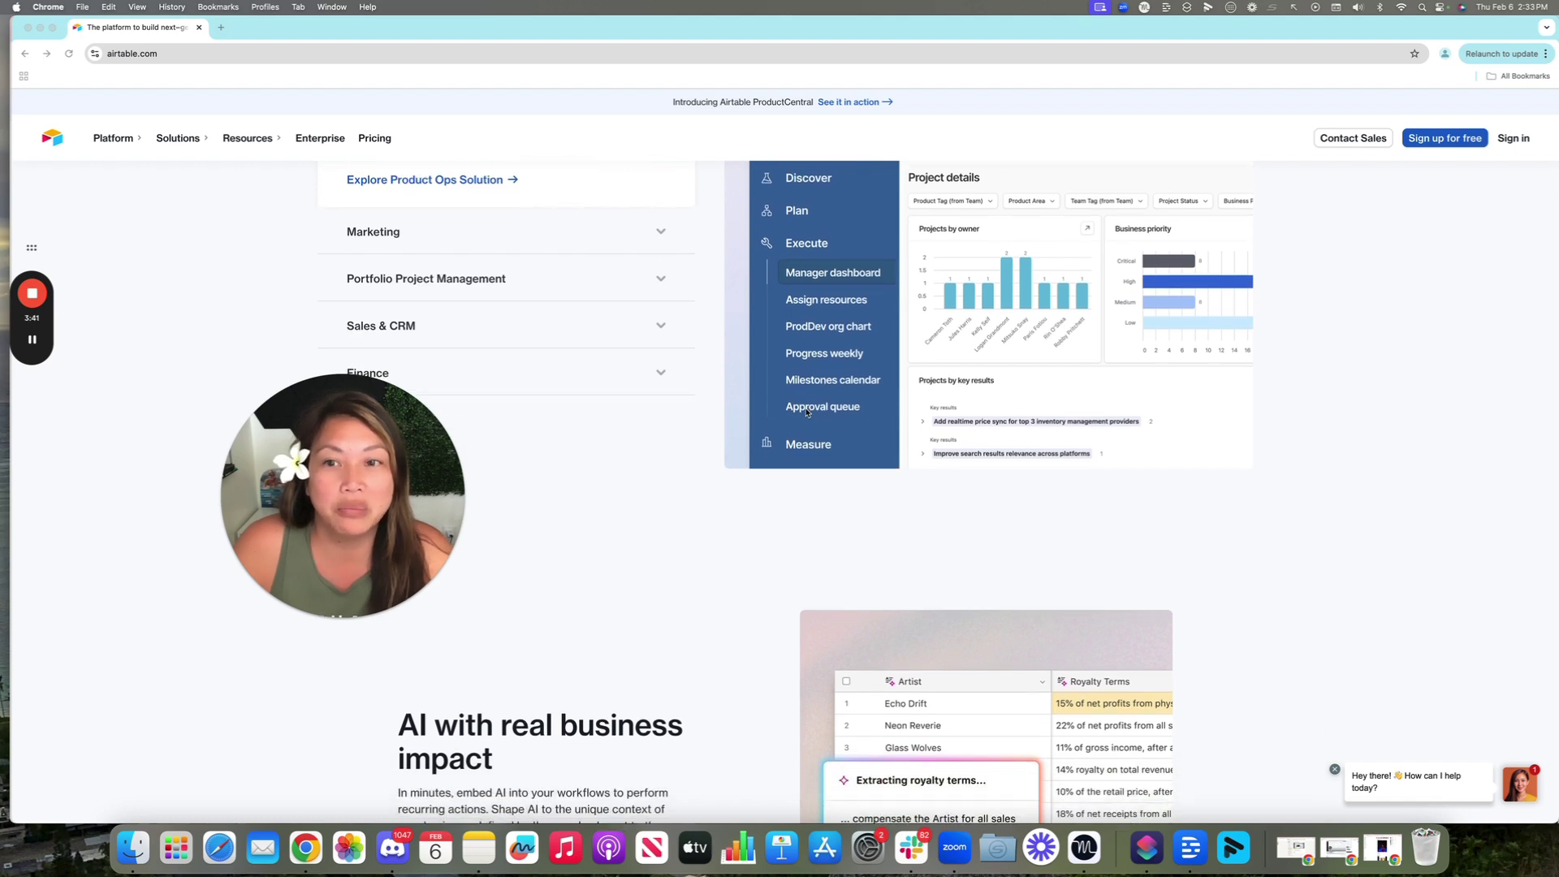
pyautogui.scroll(-10, 806, 412)
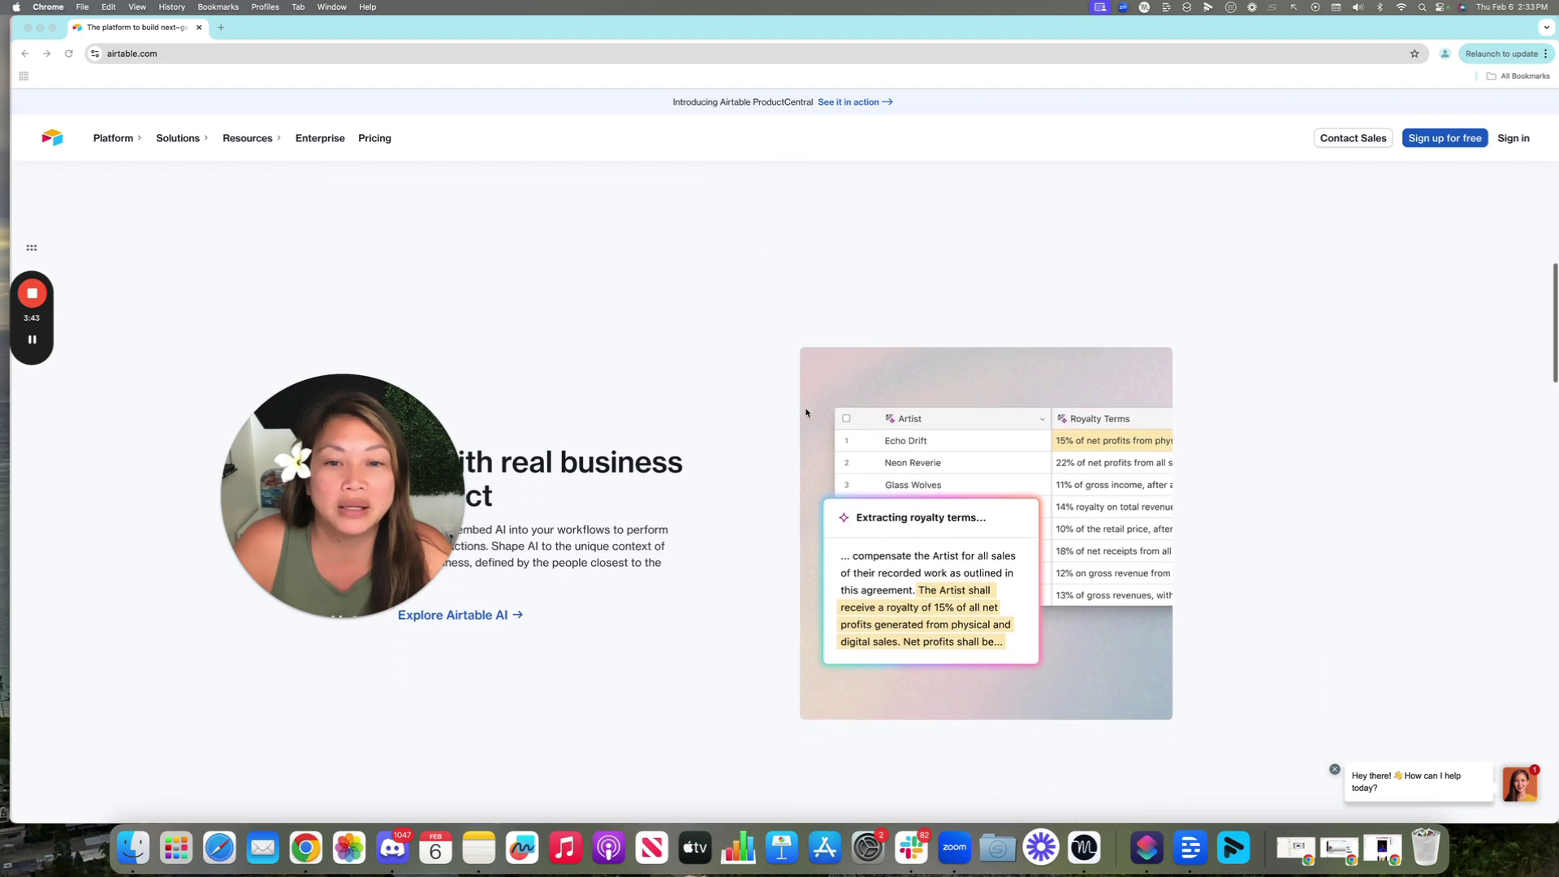
pyautogui.scroll(-10, 806, 412)
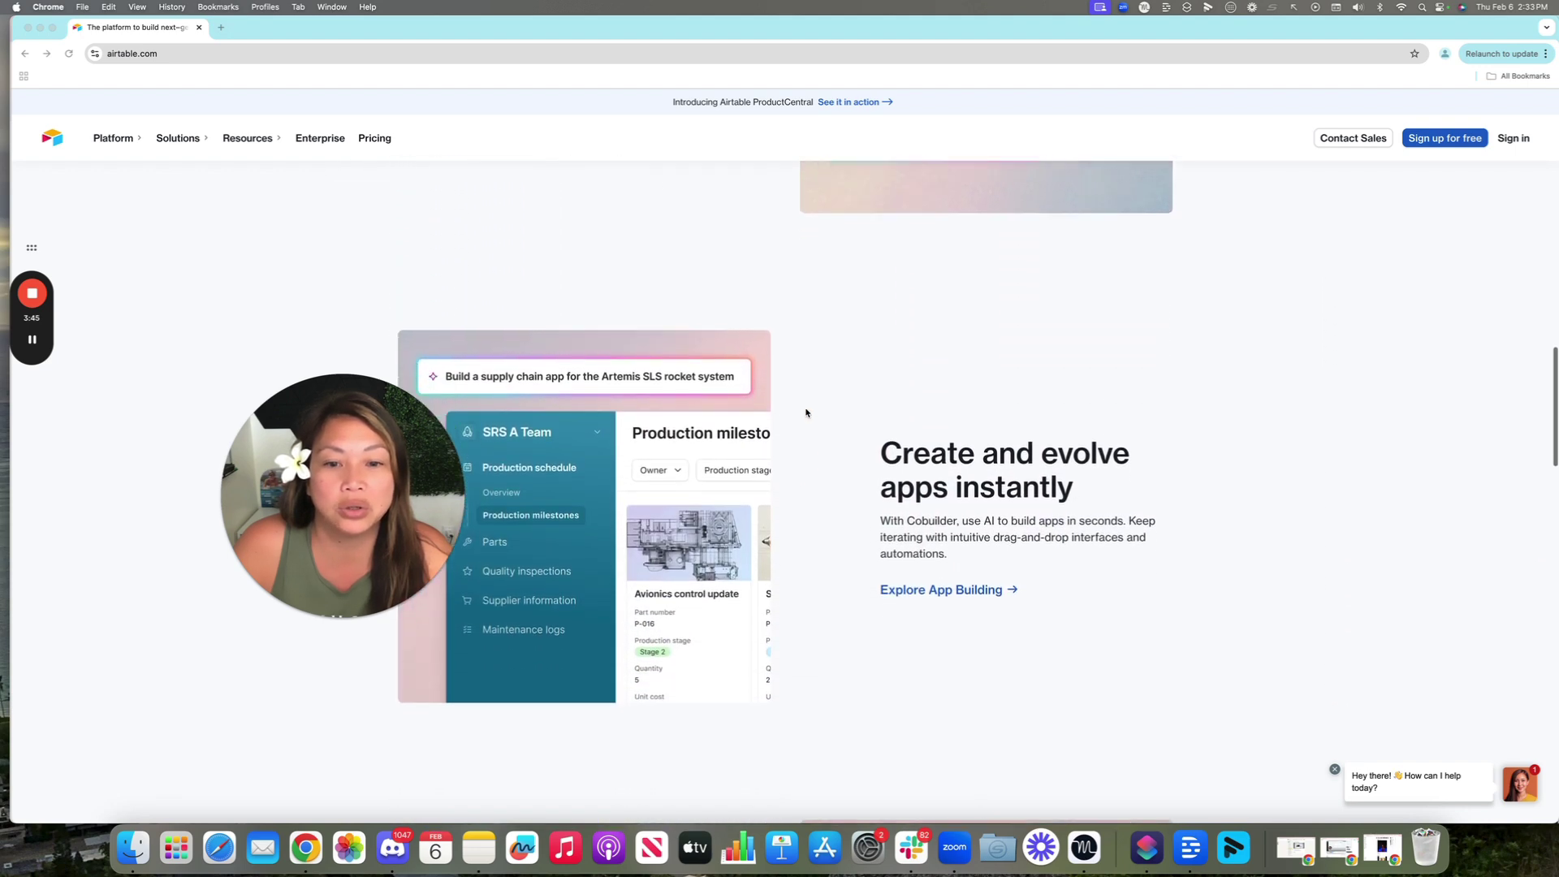
pyautogui.scroll(-9, 807, 413)
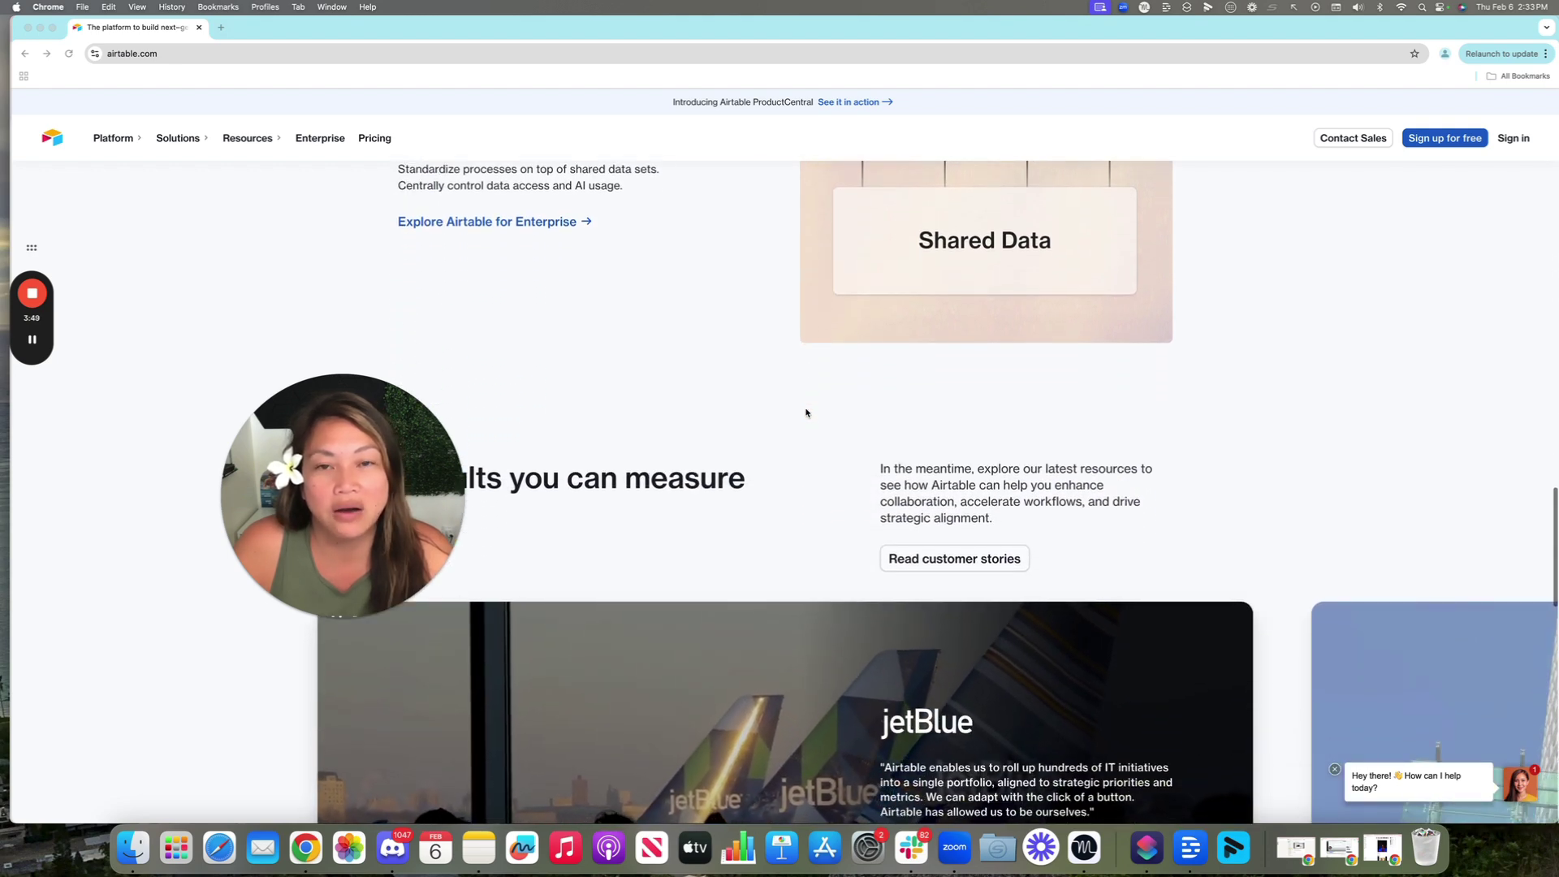
pyautogui.scroll(-4, 807, 413)
pyautogui.scroll(-14, 807, 412)
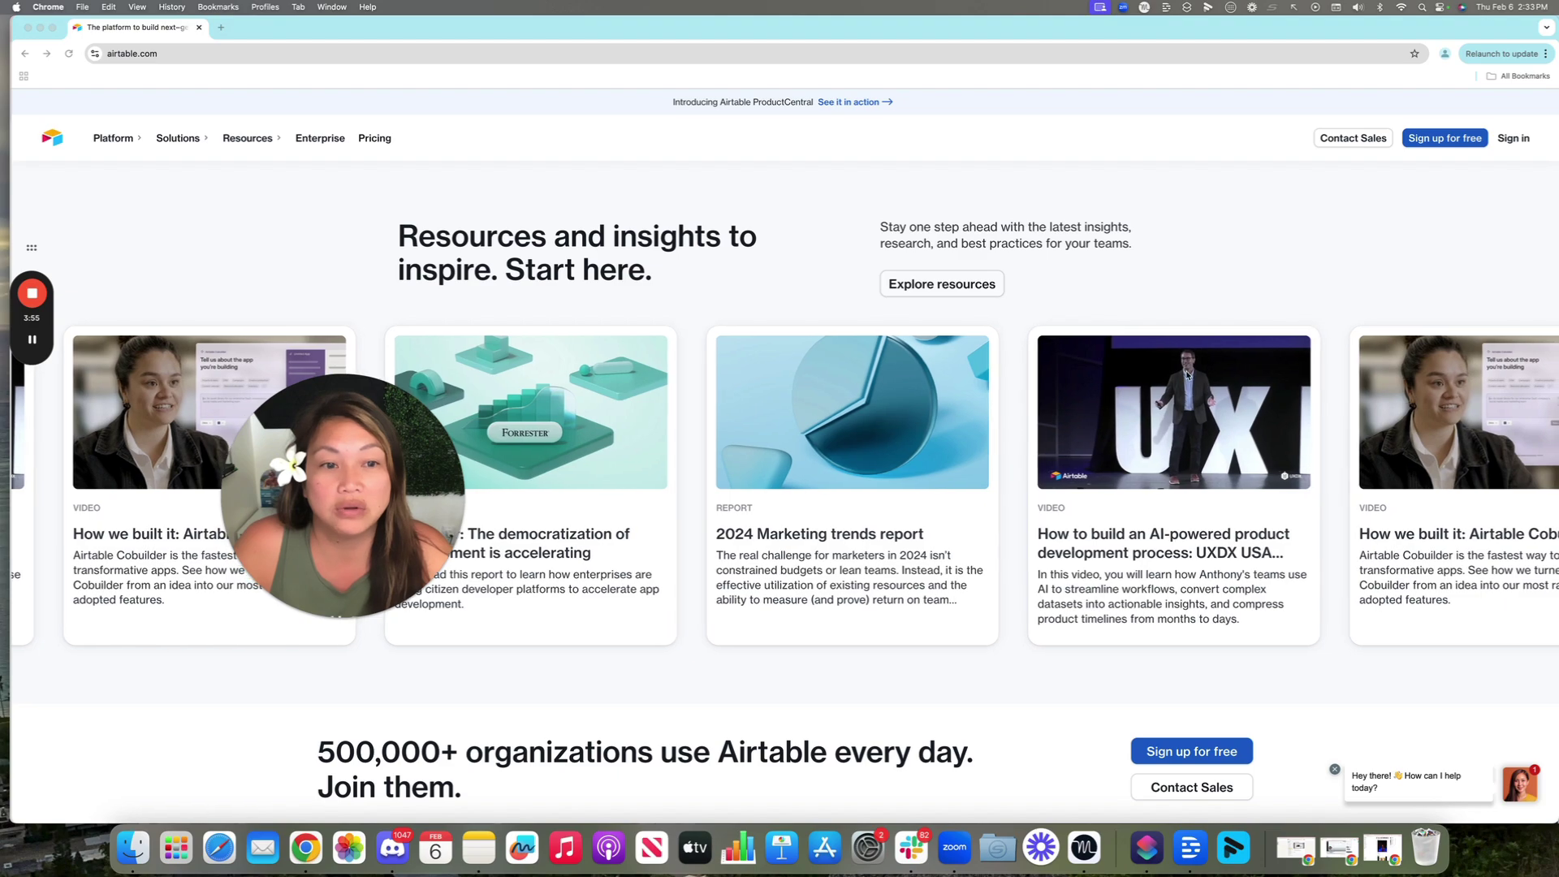
pyautogui.scroll(-6, 1182, 376)
pyautogui.scroll(20, 1182, 375)
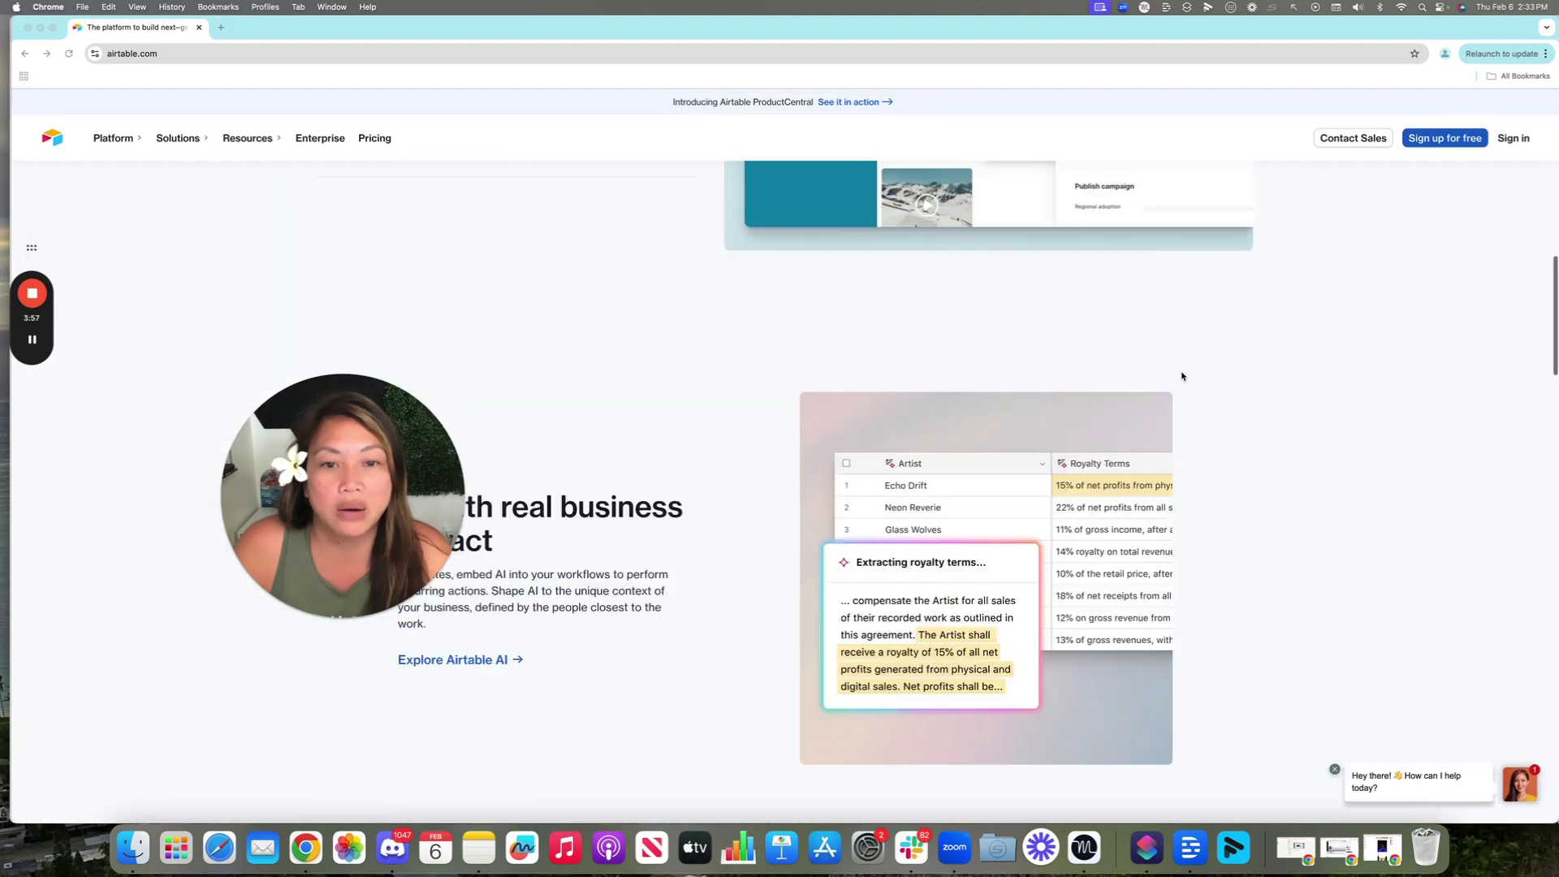
pyautogui.scroll(6, 1182, 375)
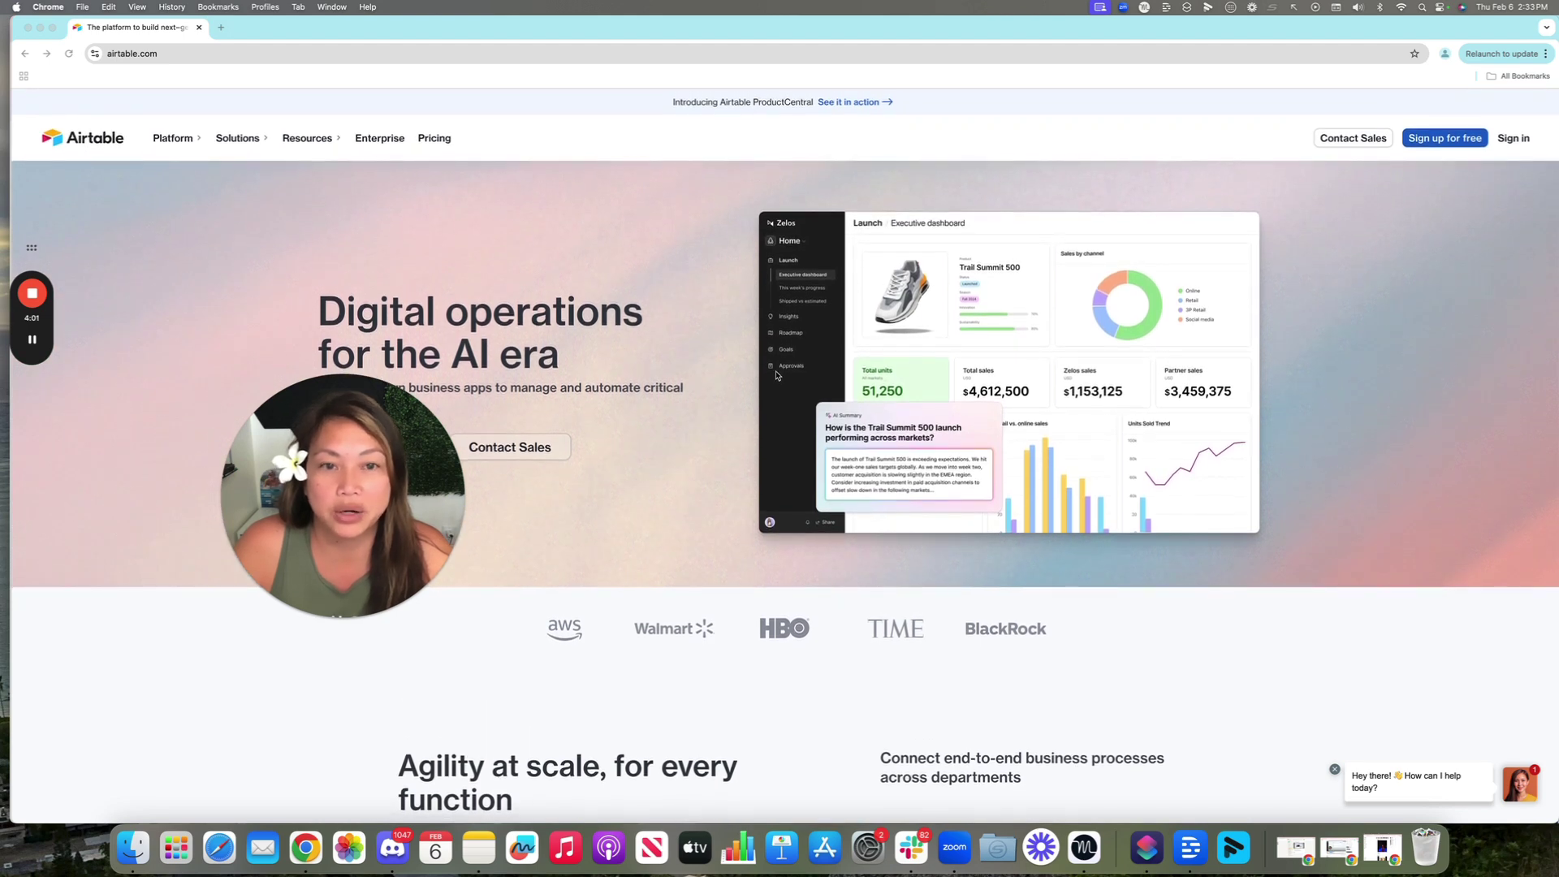
# Switch to the Airtable pricing page and compare the Free, Team, Business and Enterprise Scale plans and their included features.
pyautogui.press('super+grave')
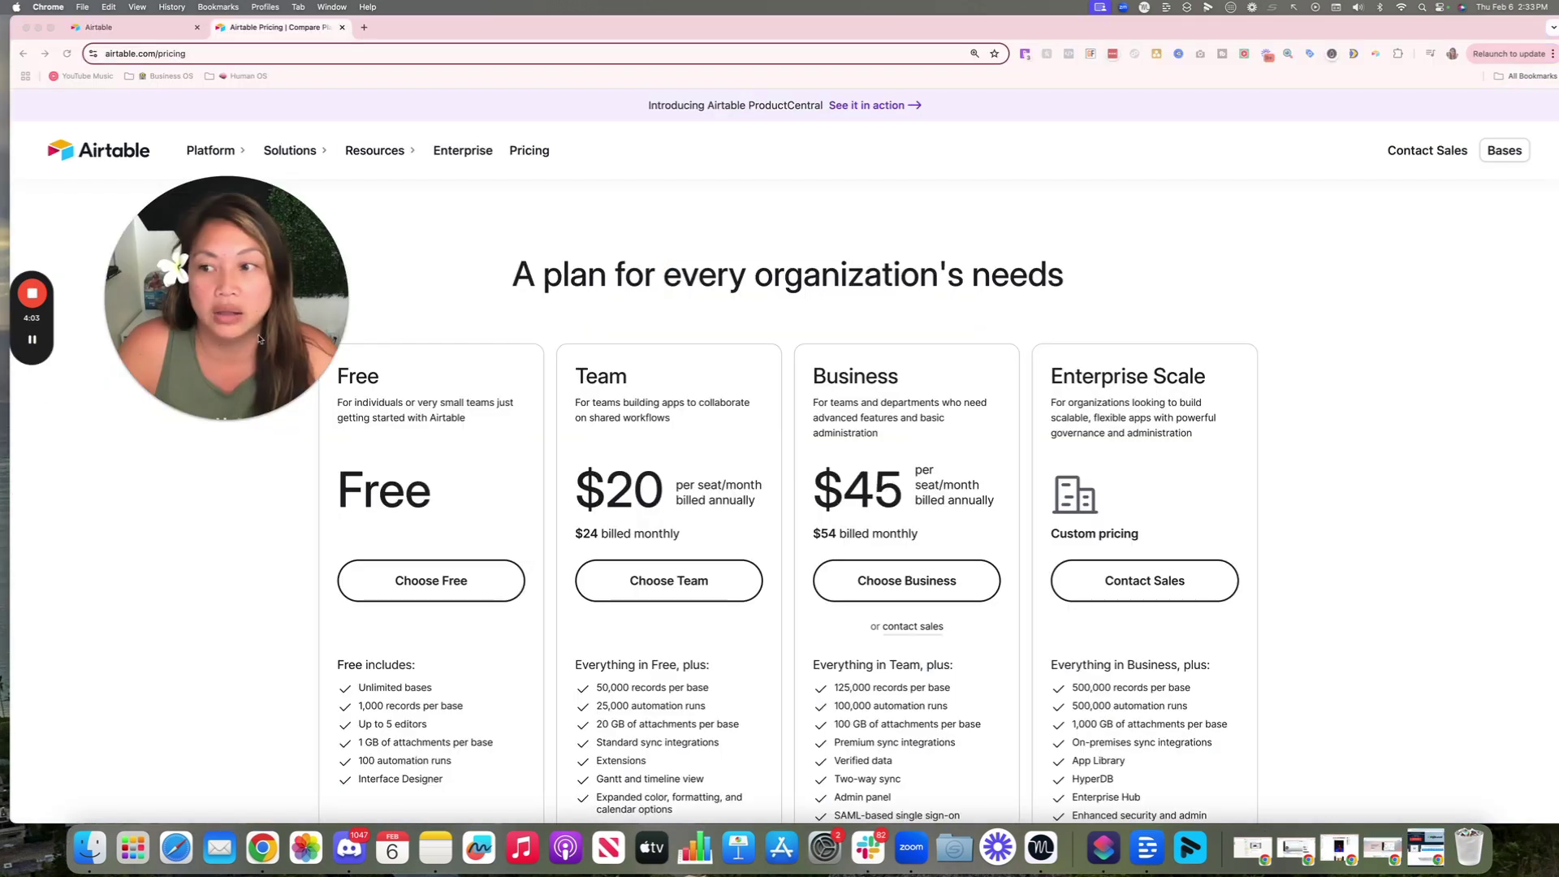
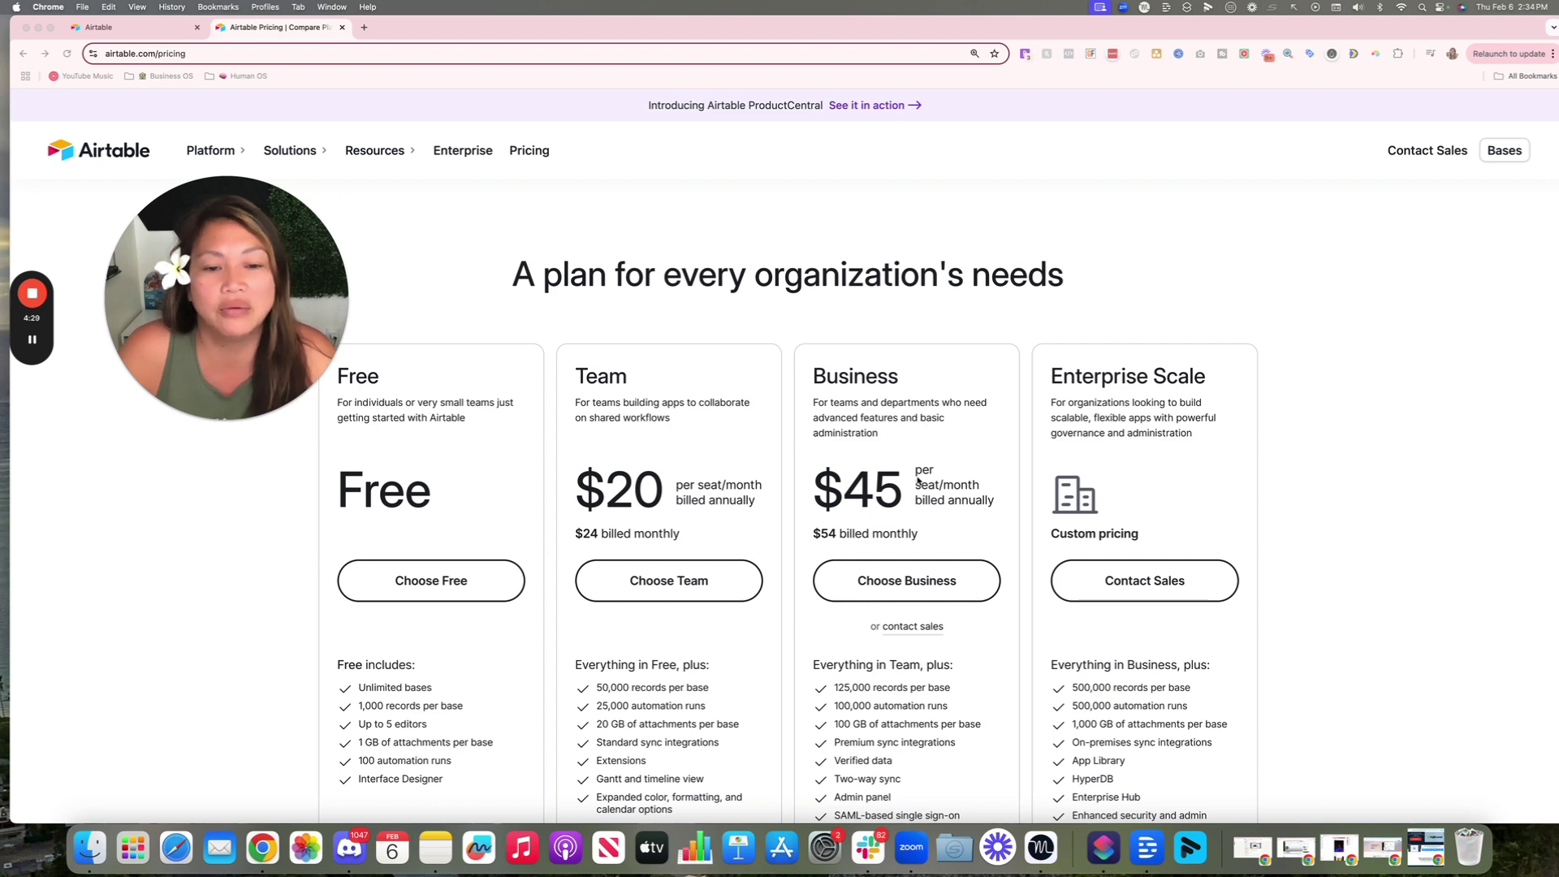
pyautogui.scroll(-1, 919, 483)
pyautogui.scroll(-1, 918, 483)
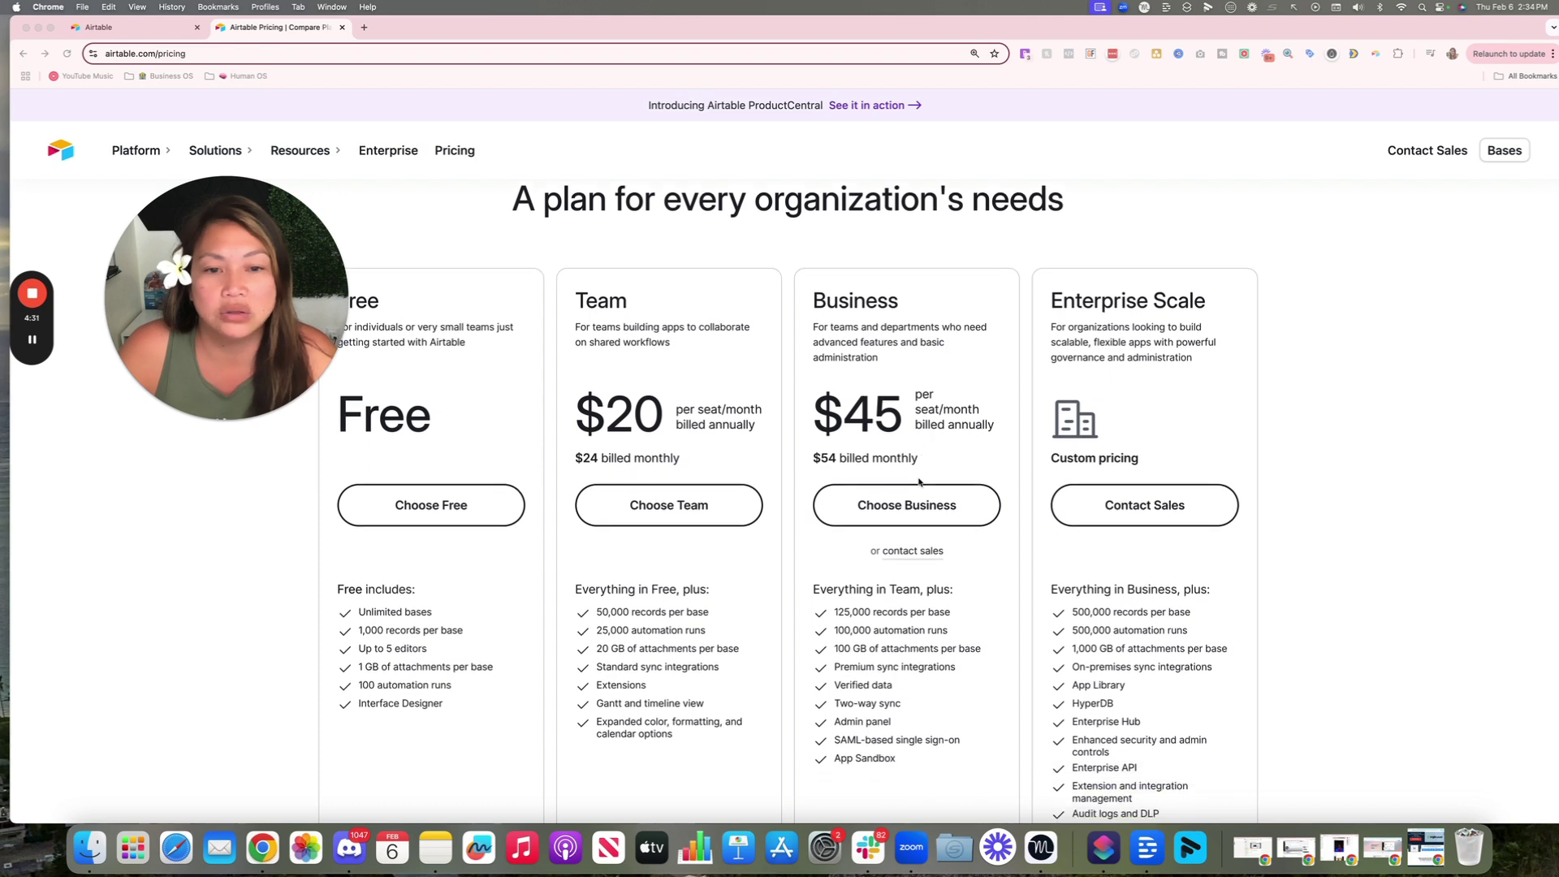
pyautogui.scroll(-1, 919, 482)
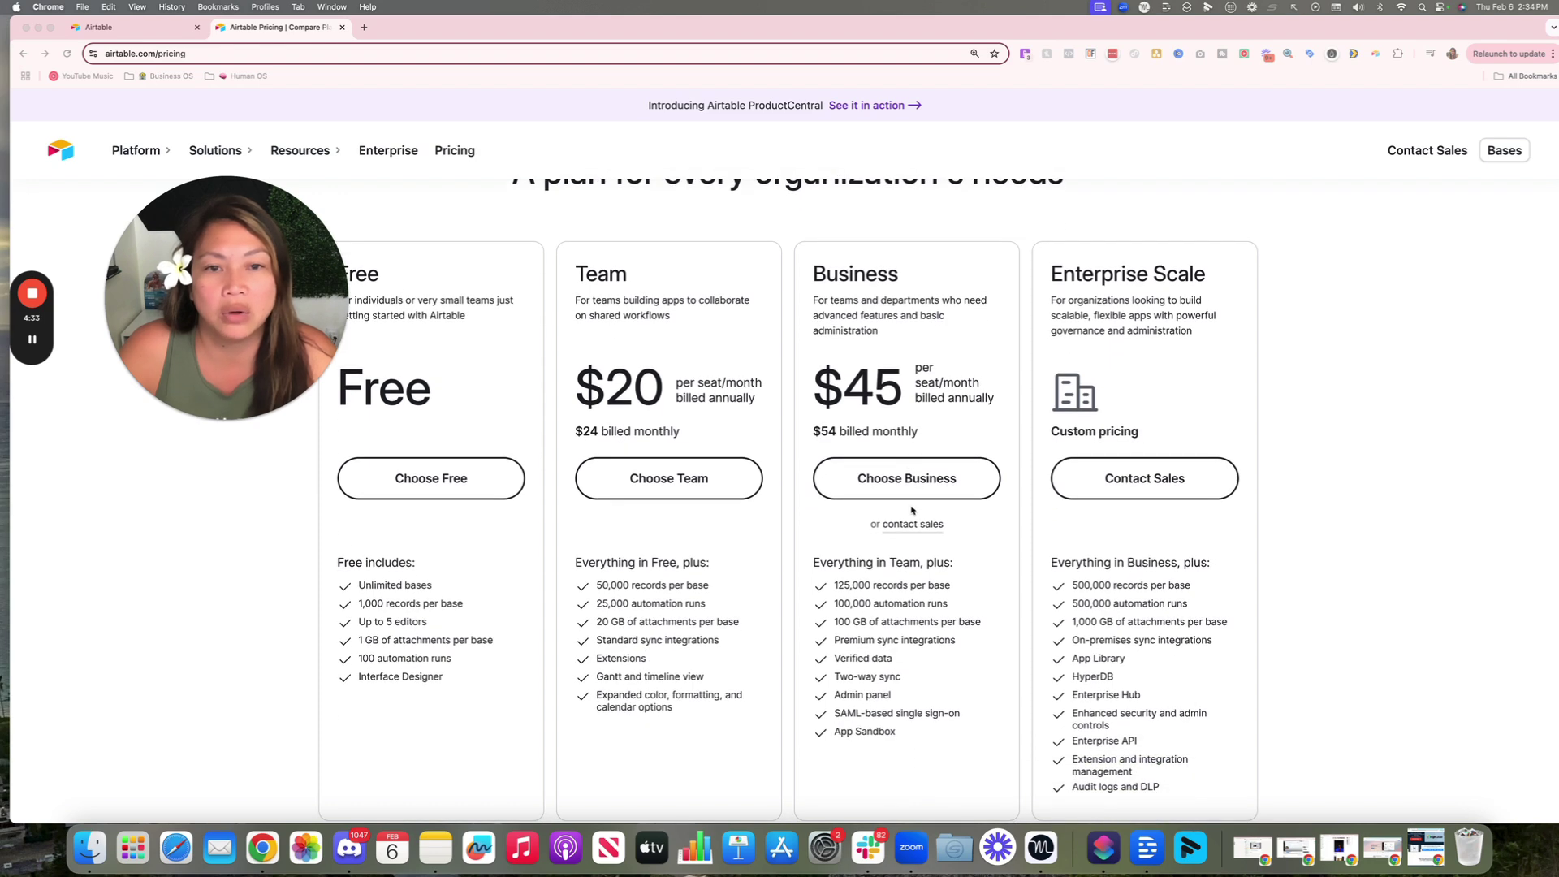
pyautogui.scroll(3, 911, 510)
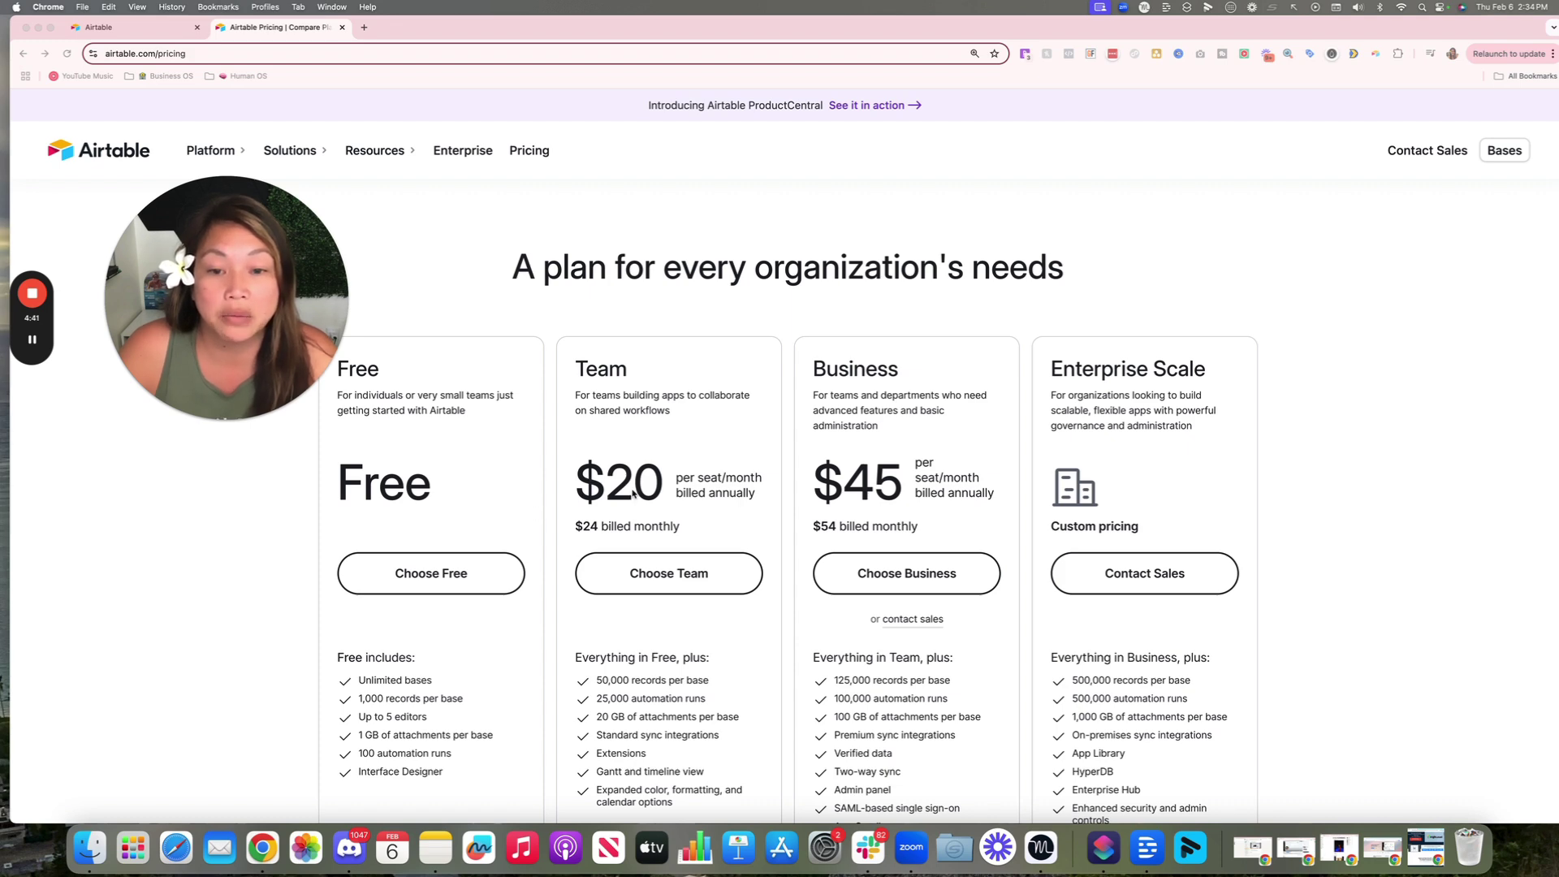
pyautogui.scroll(-2, 638, 493)
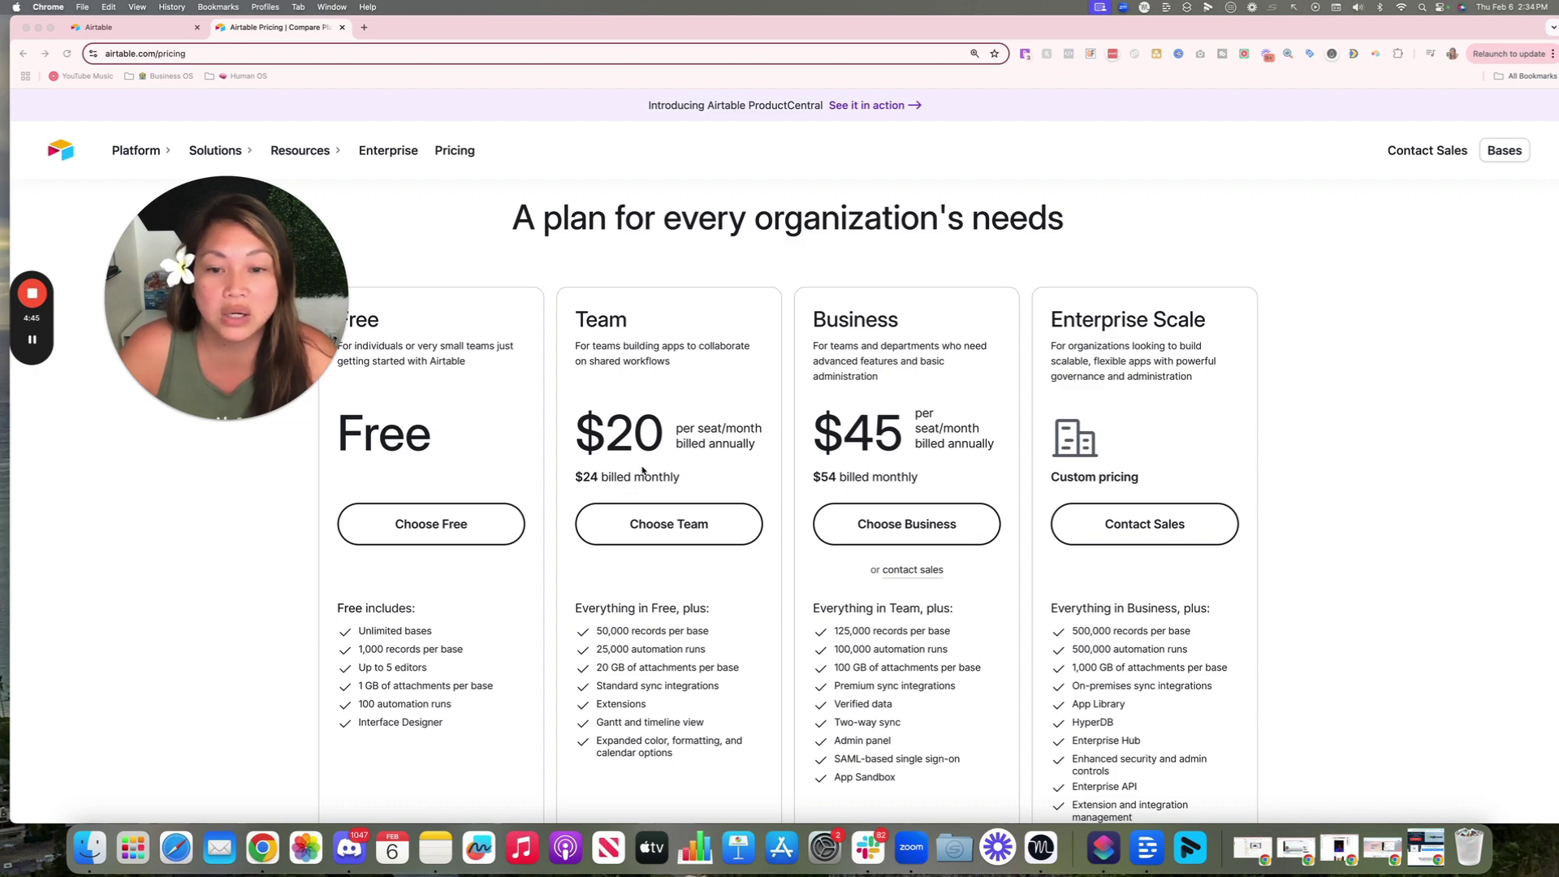
pyautogui.scroll(-3, 636, 493)
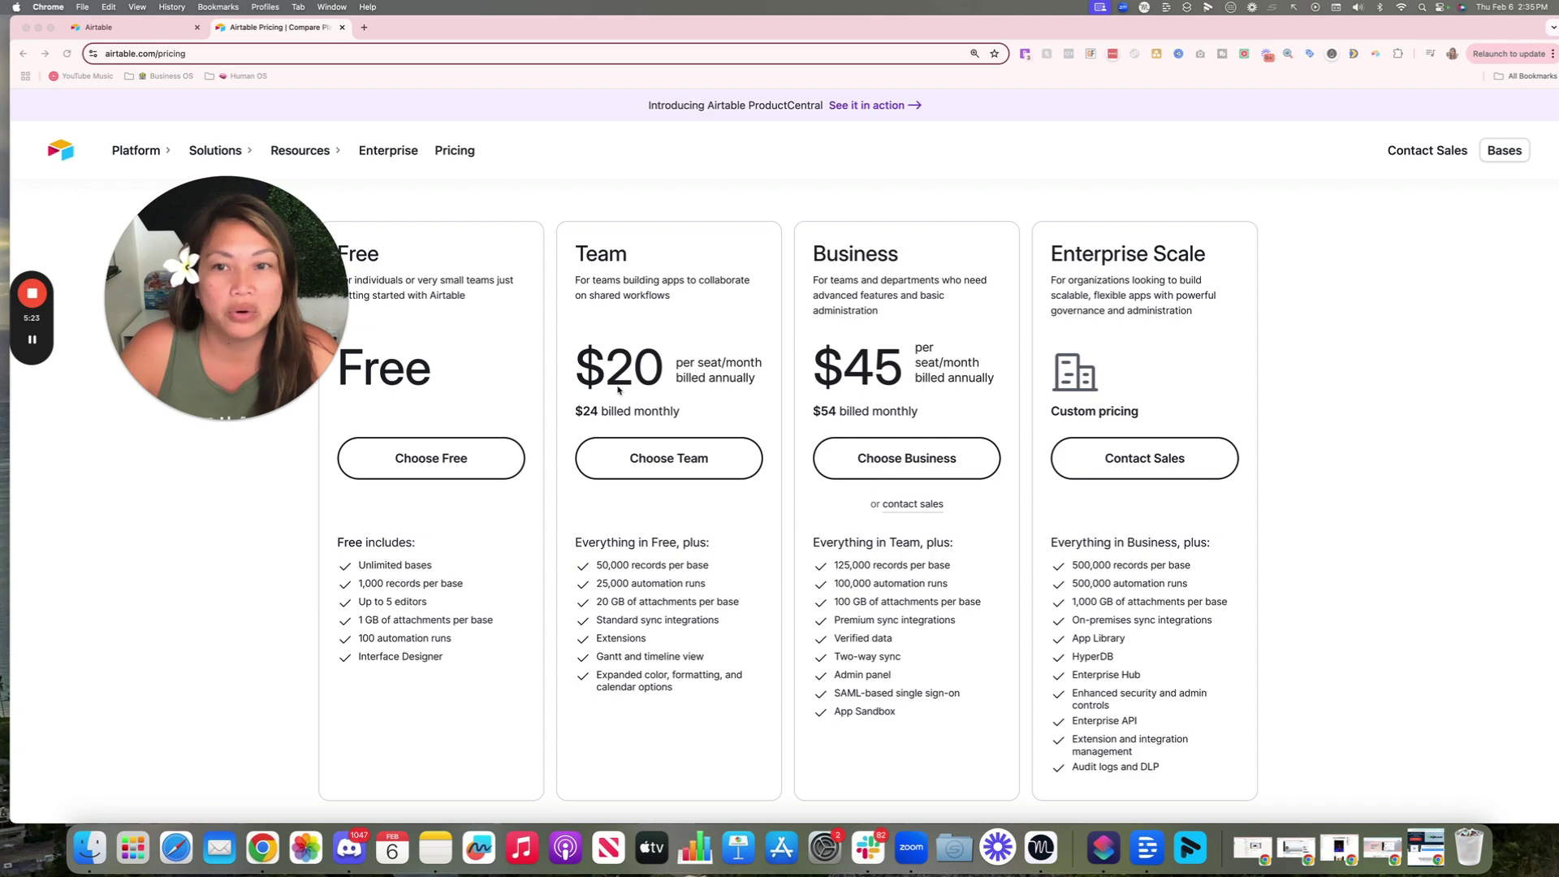
pyautogui.scroll(3, 628, 395)
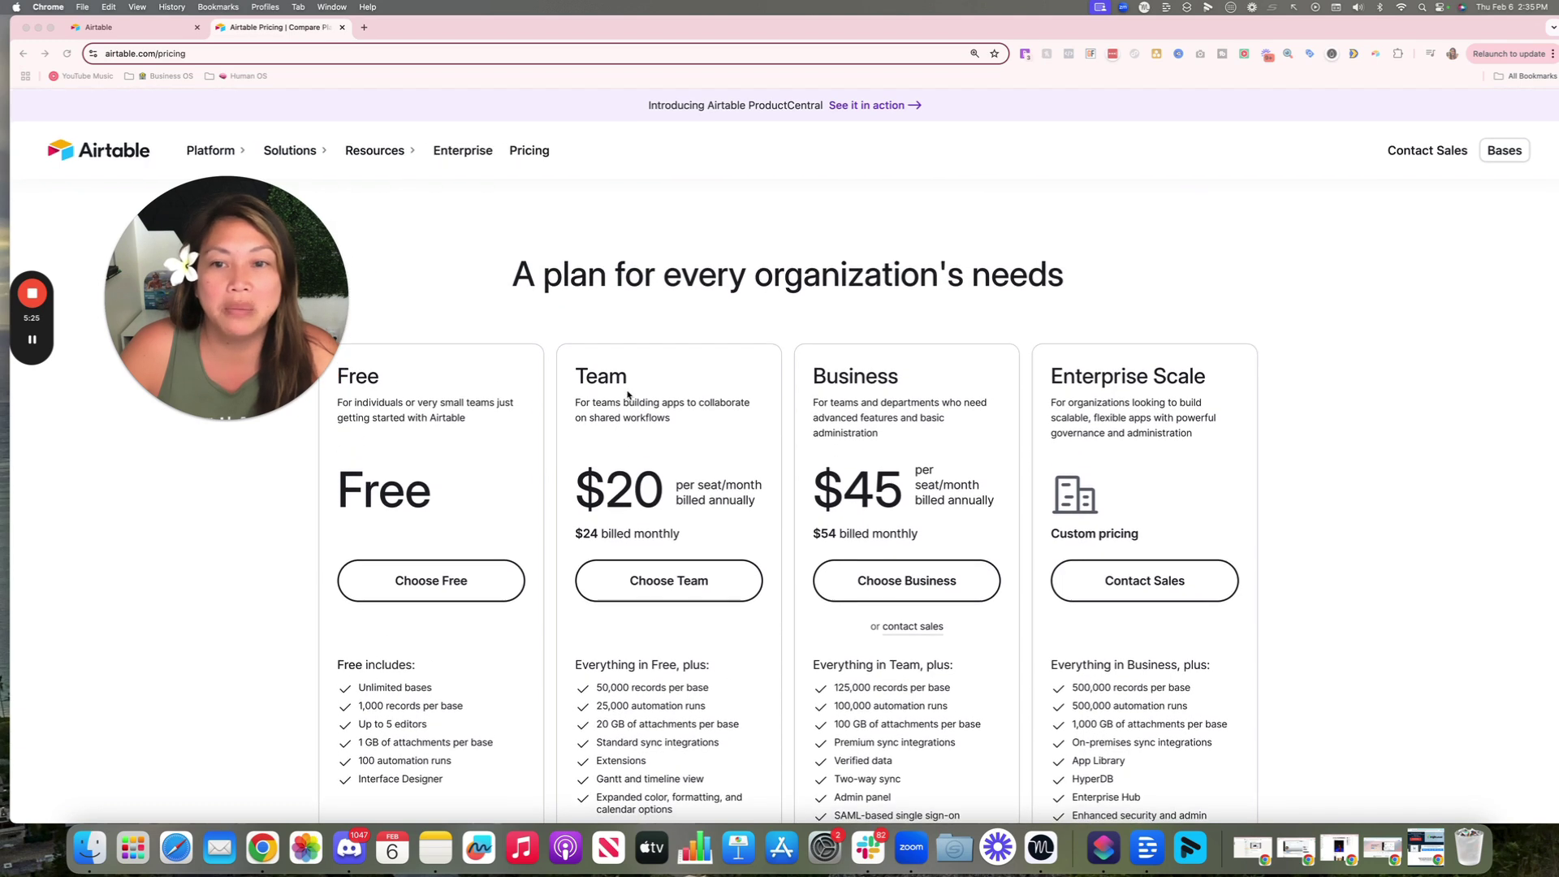
pyautogui.scroll(-2, 627, 396)
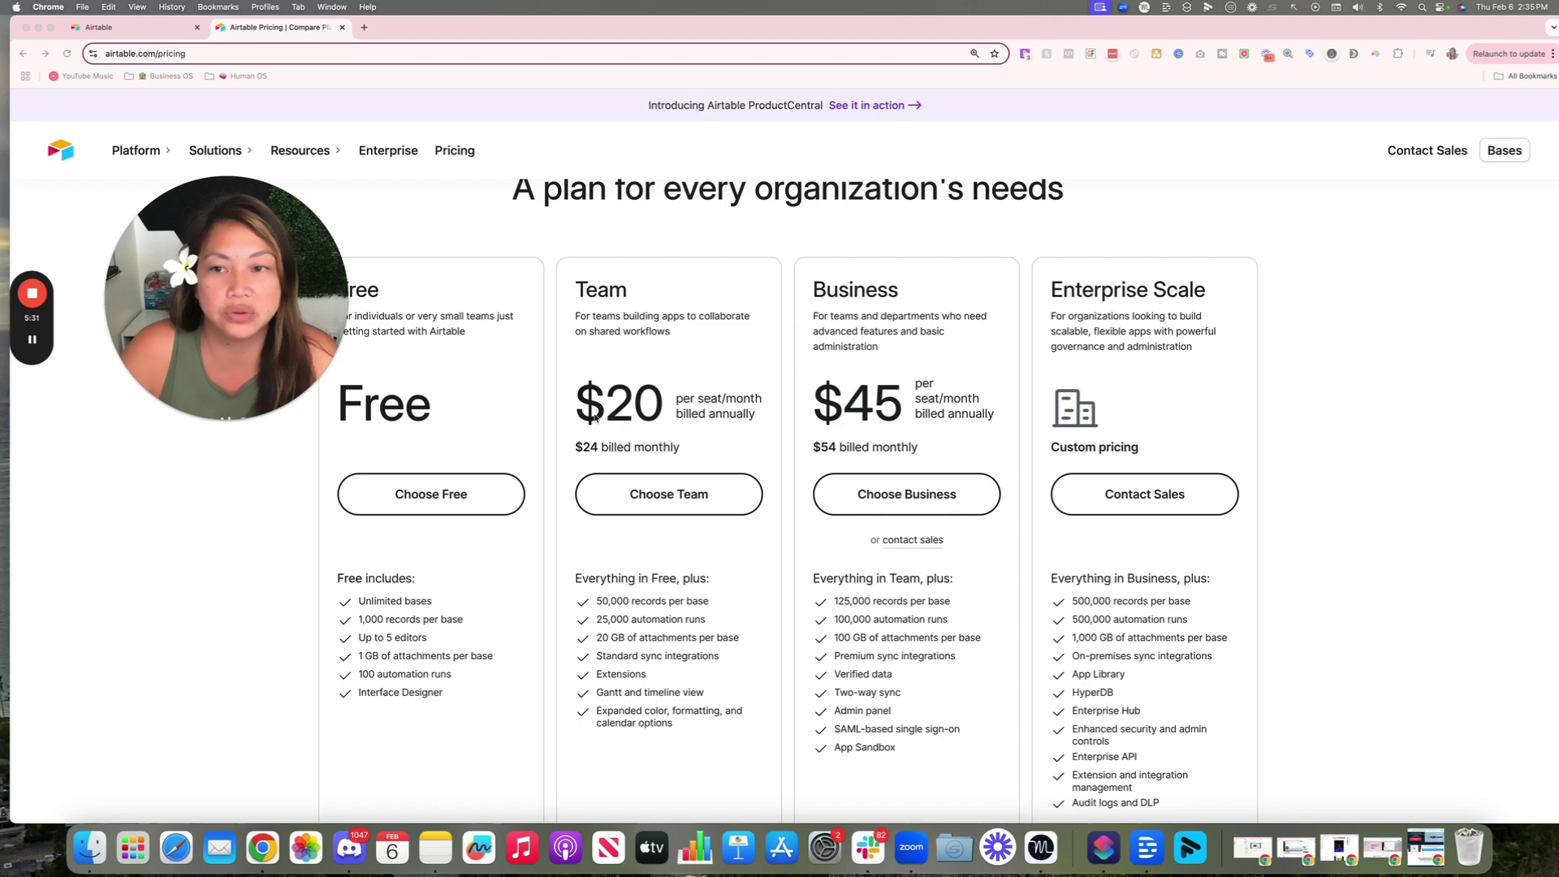
pyautogui.moveTo(30, 351)
# Close the pricing page and create a new base from scratch in the Got Funnels Marketing workspace.
pyautogui.press('super+w')
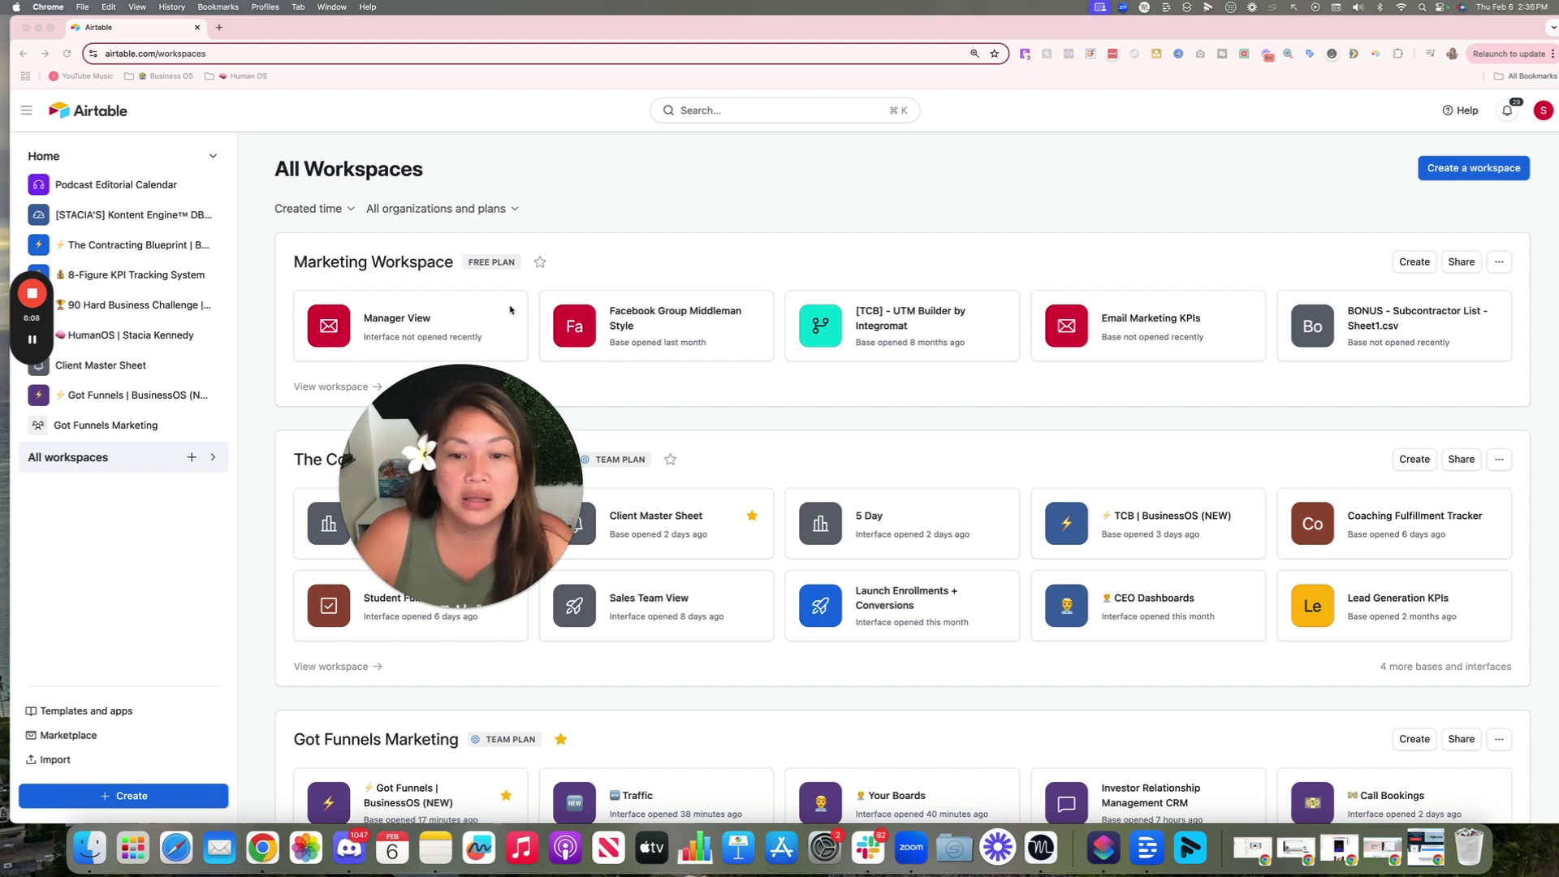
pyautogui.scroll(-3, 625, 423)
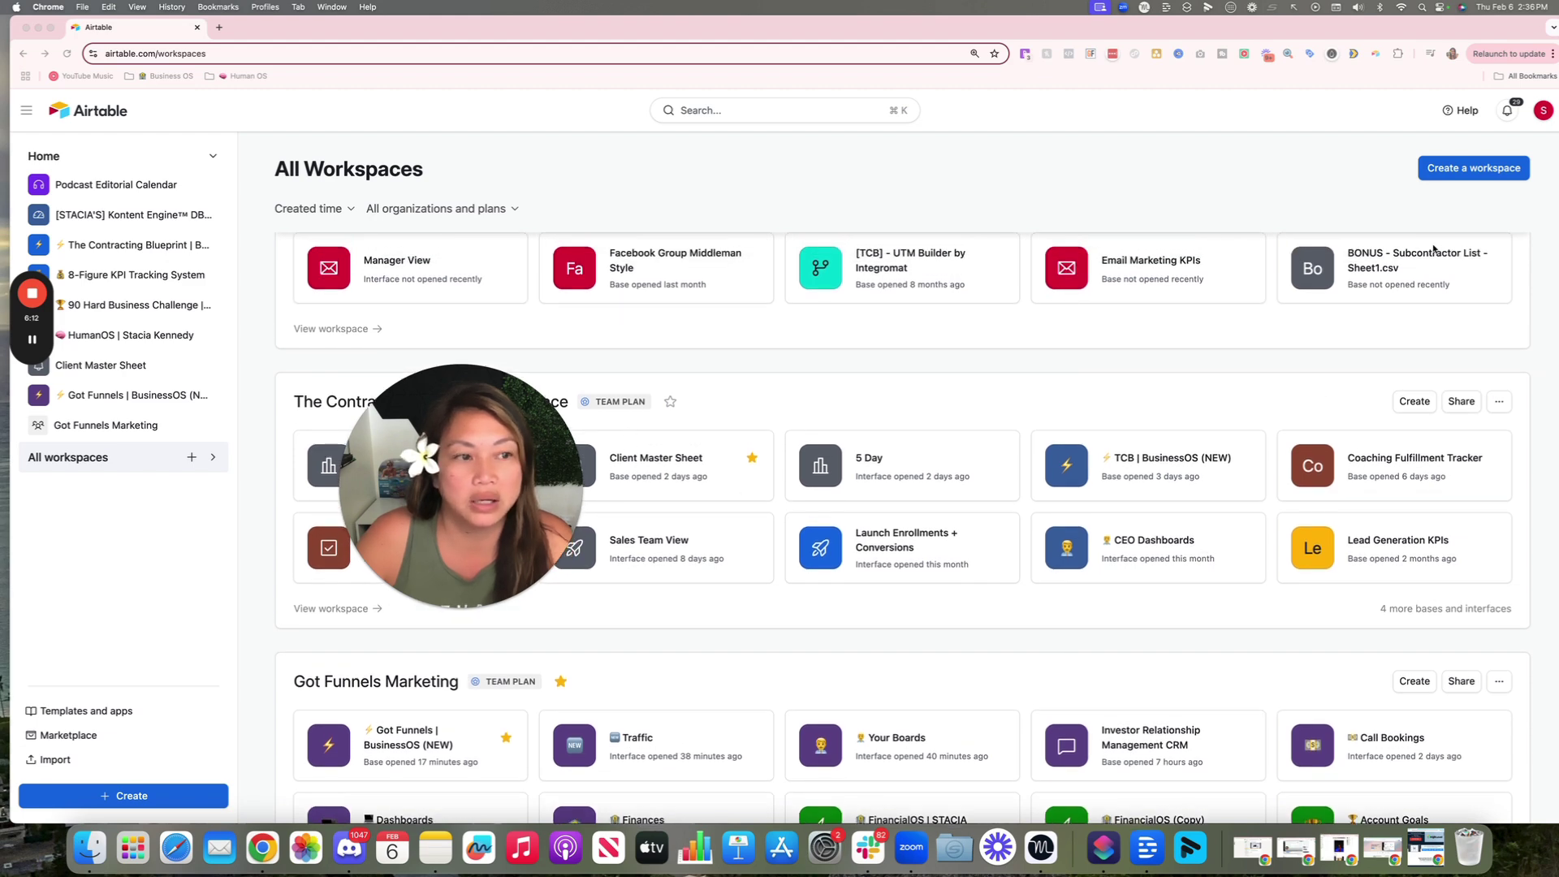
pyautogui.scroll(3, 1439, 253)
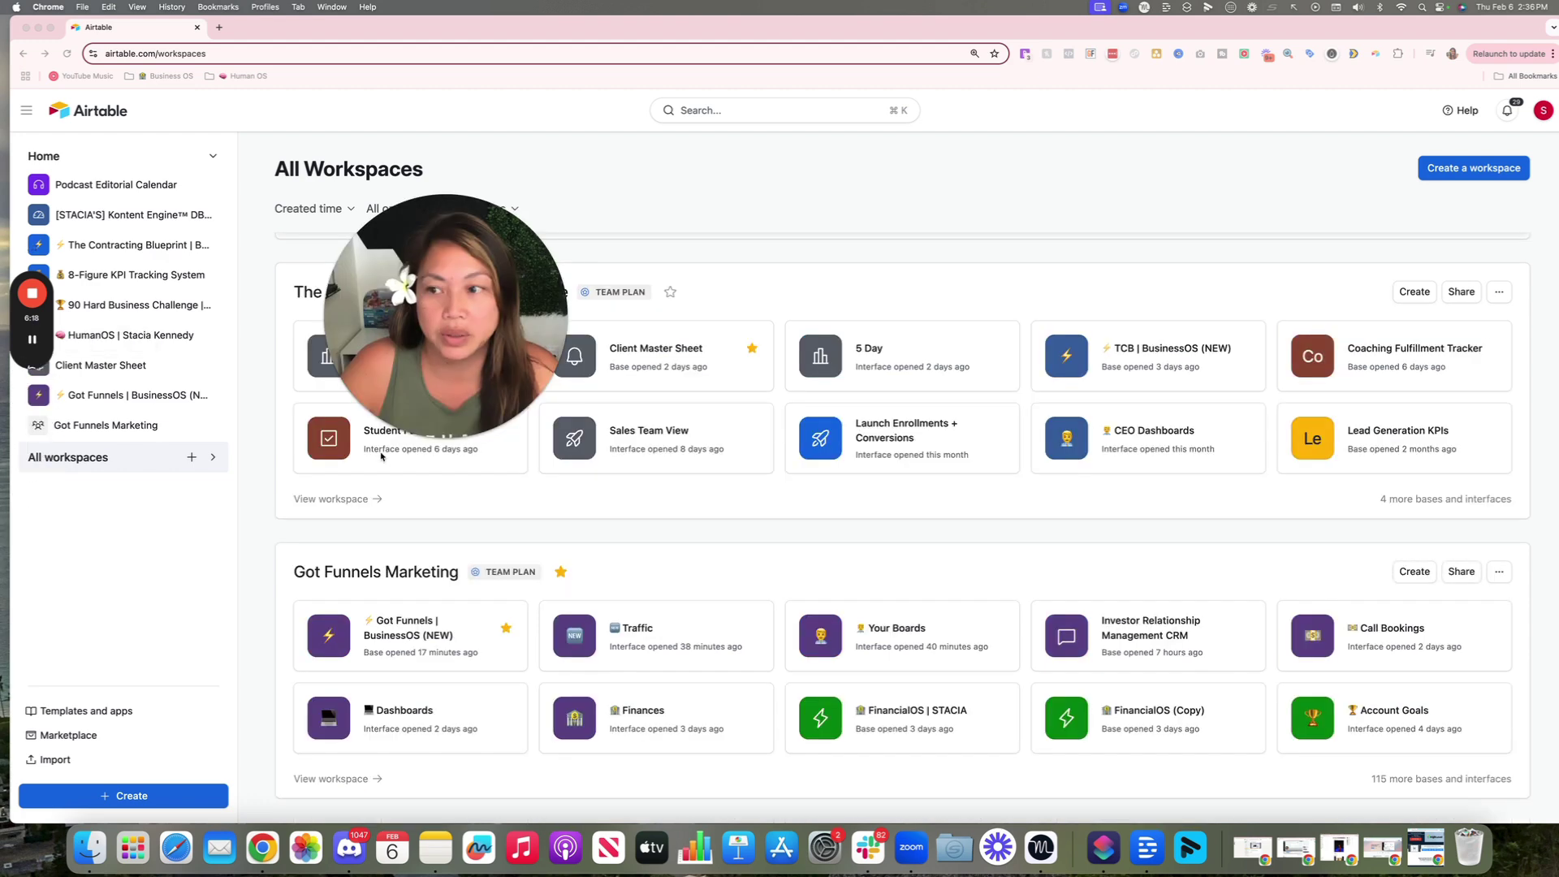
pyautogui.scroll(-5, 956, 623)
pyautogui.click(1416, 572)
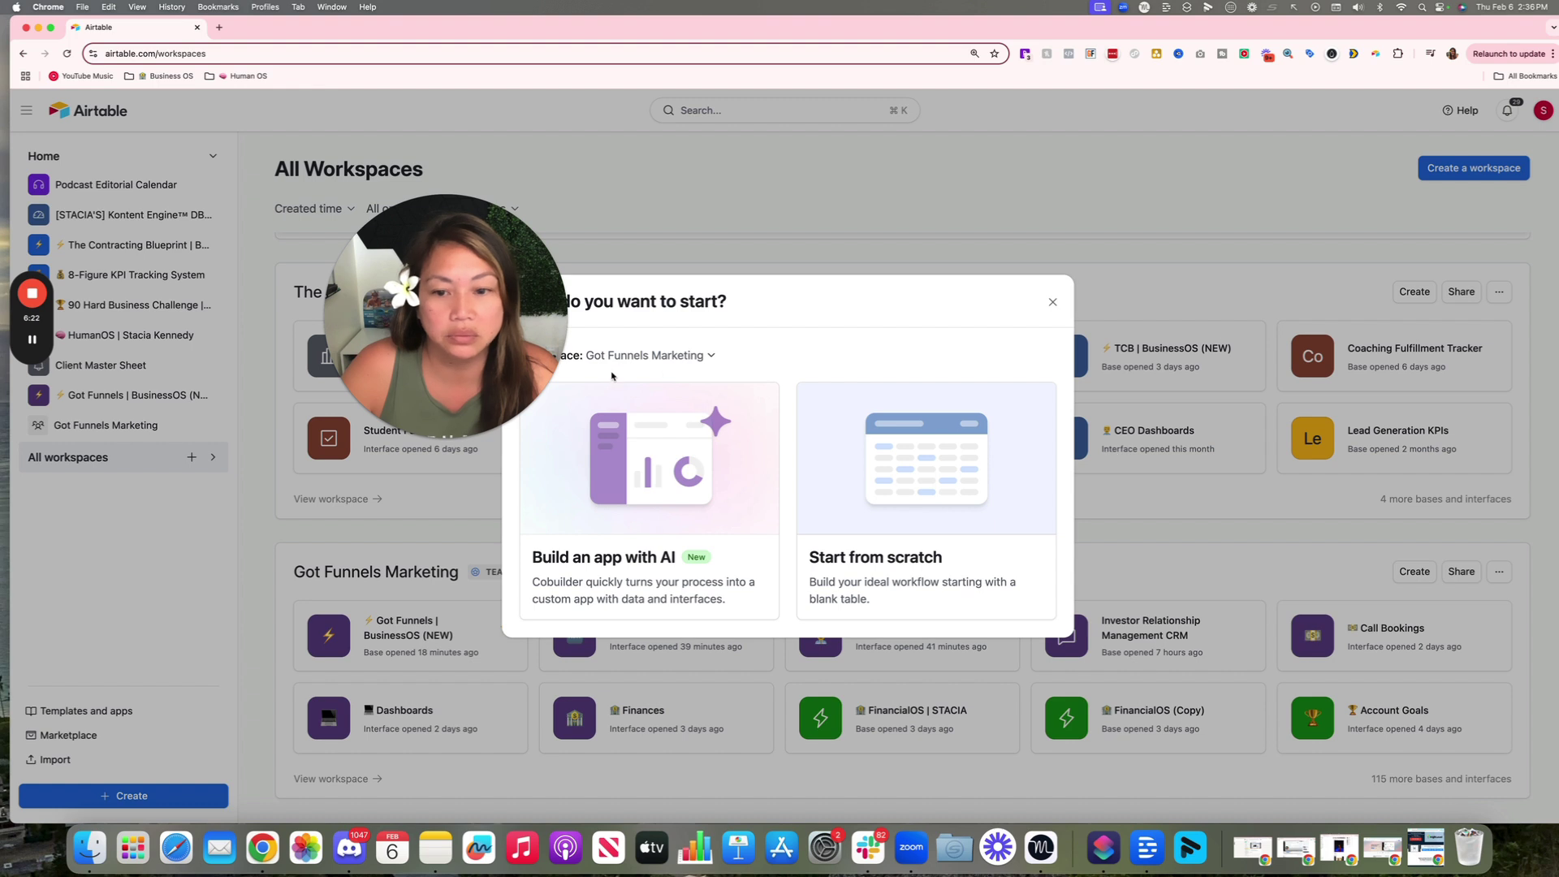
pyautogui.moveTo(484, 347); pyautogui.dragTo(474, 323)
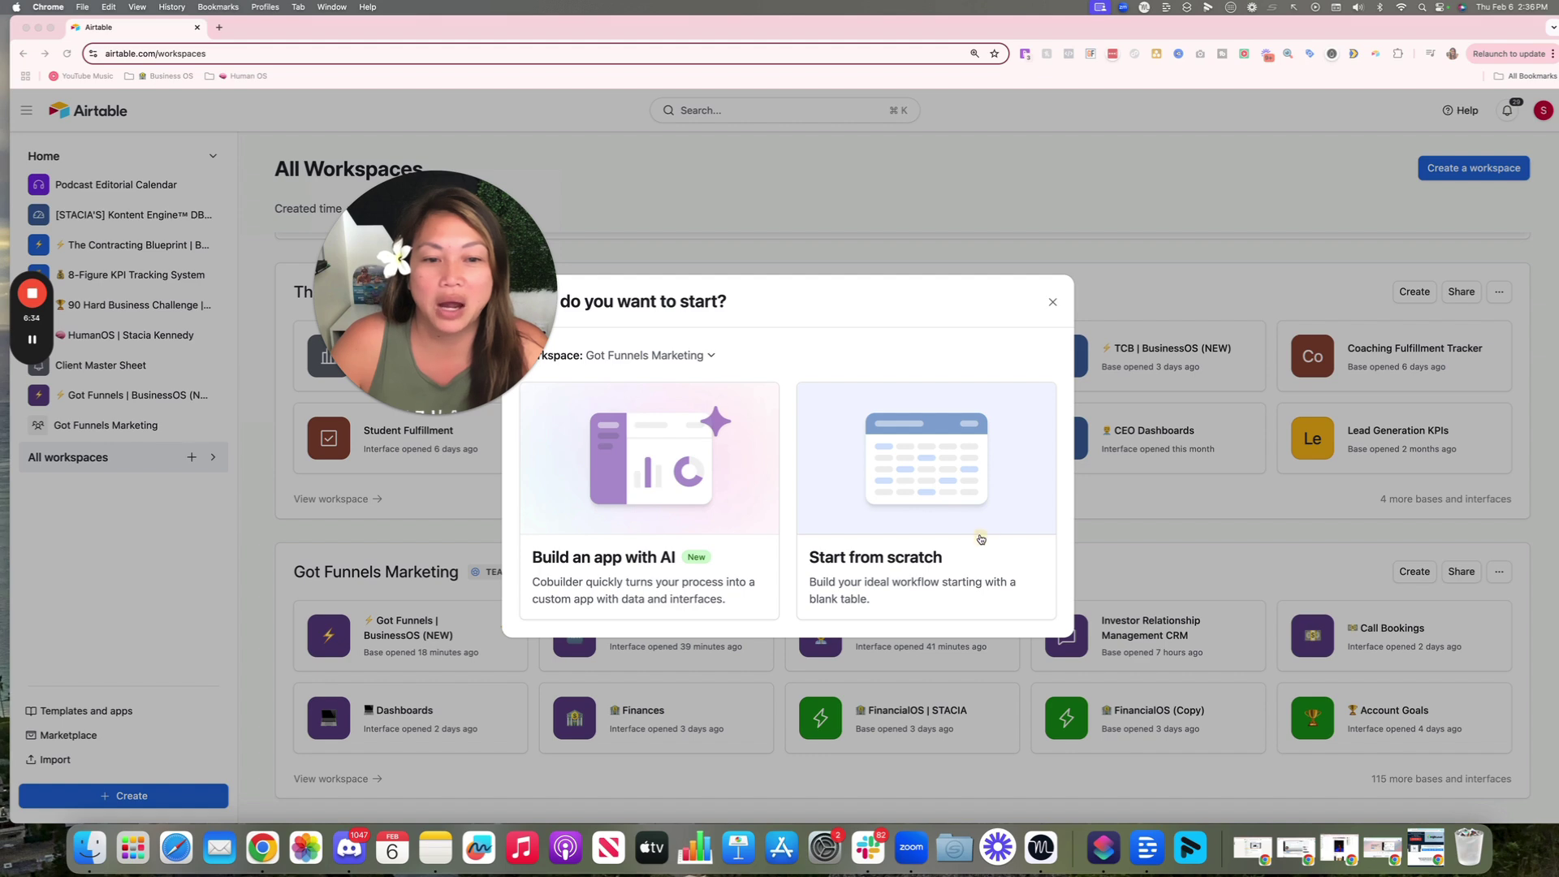
pyautogui.click(902, 556)
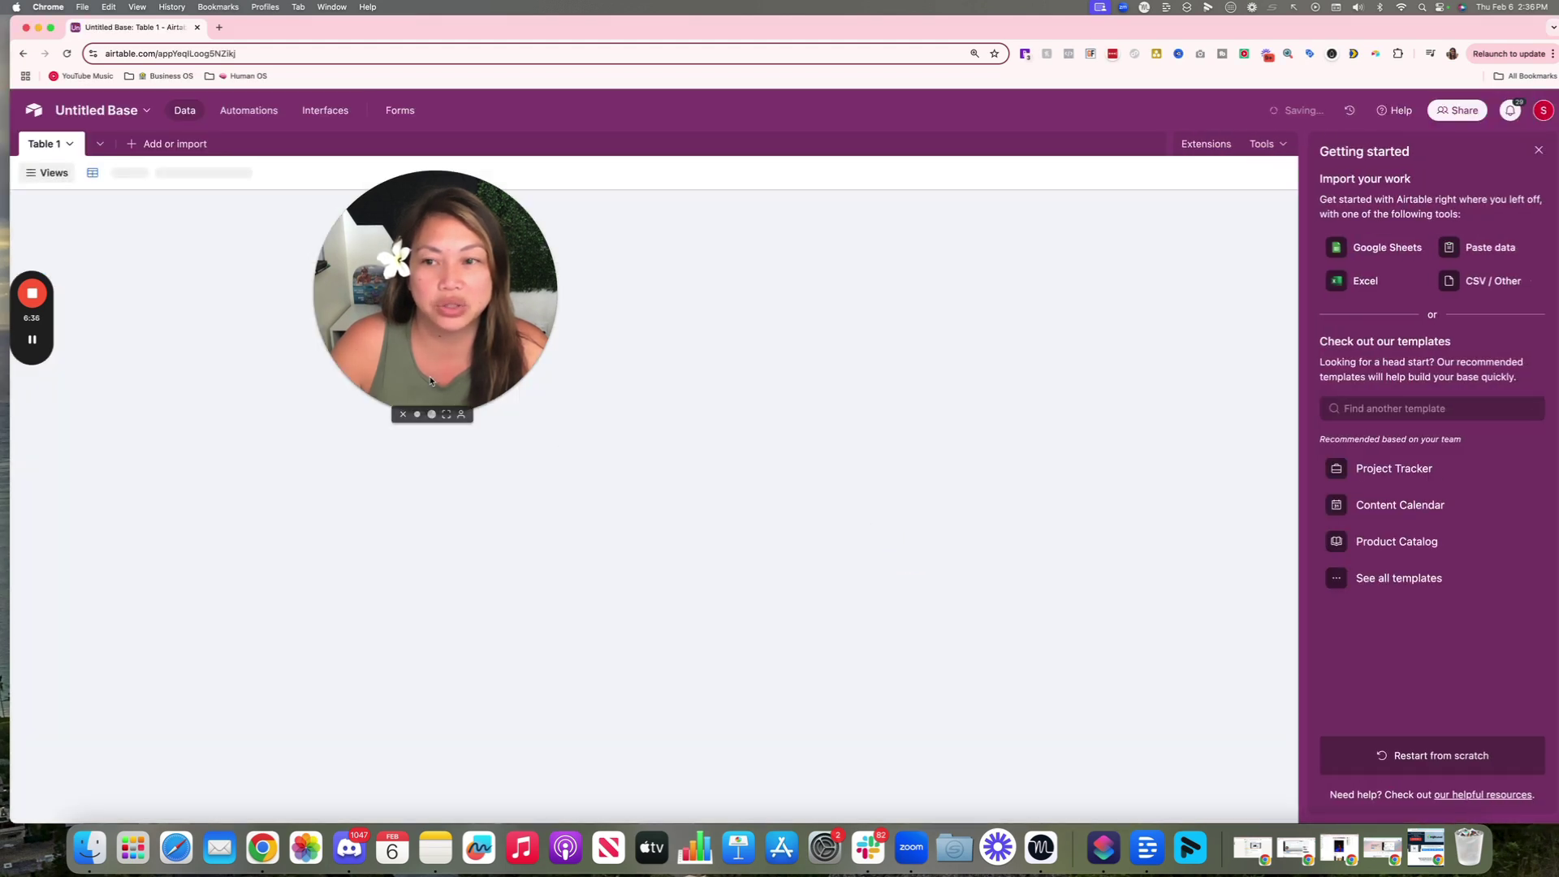
# Rename the new untitled base as Business Template.
pyautogui.moveTo(428, 282); pyautogui.dragTo(199, 525)
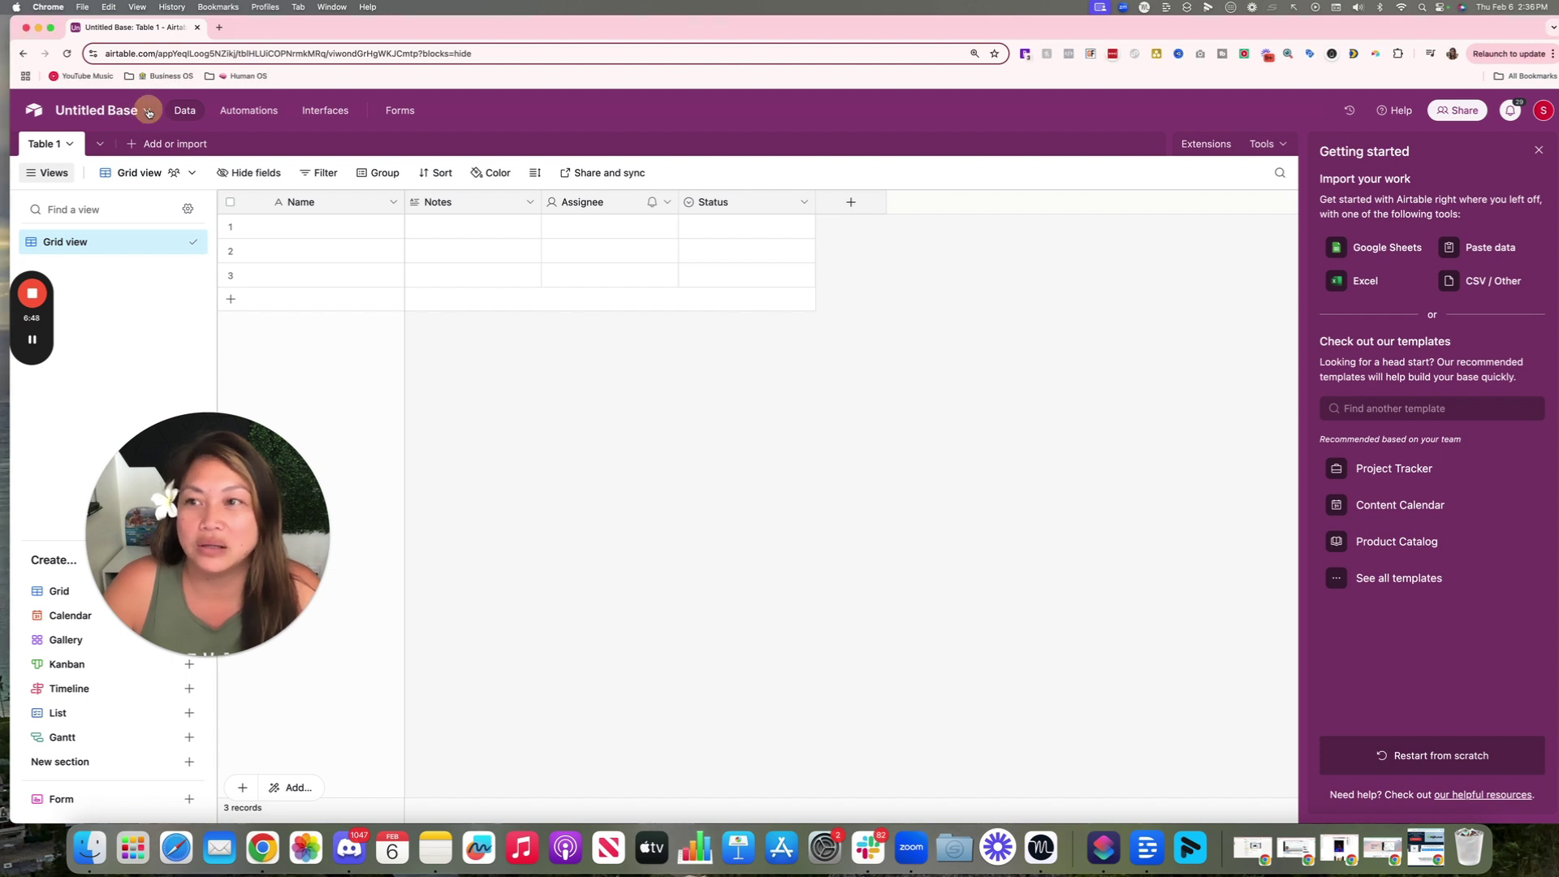
pyautogui.click(143, 113)
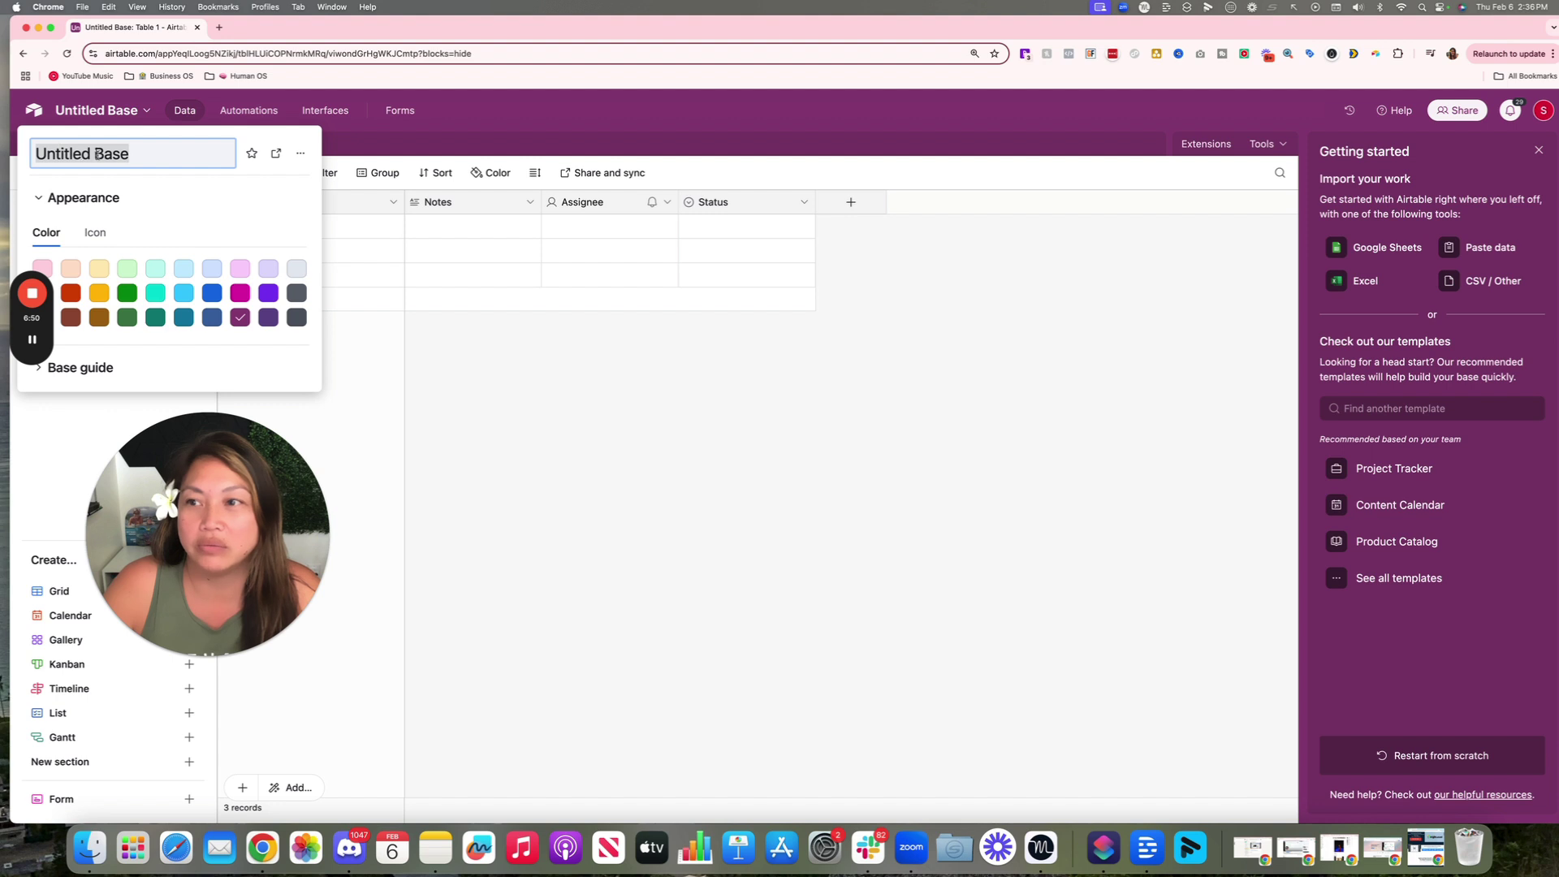
pyautogui.write('Bus')
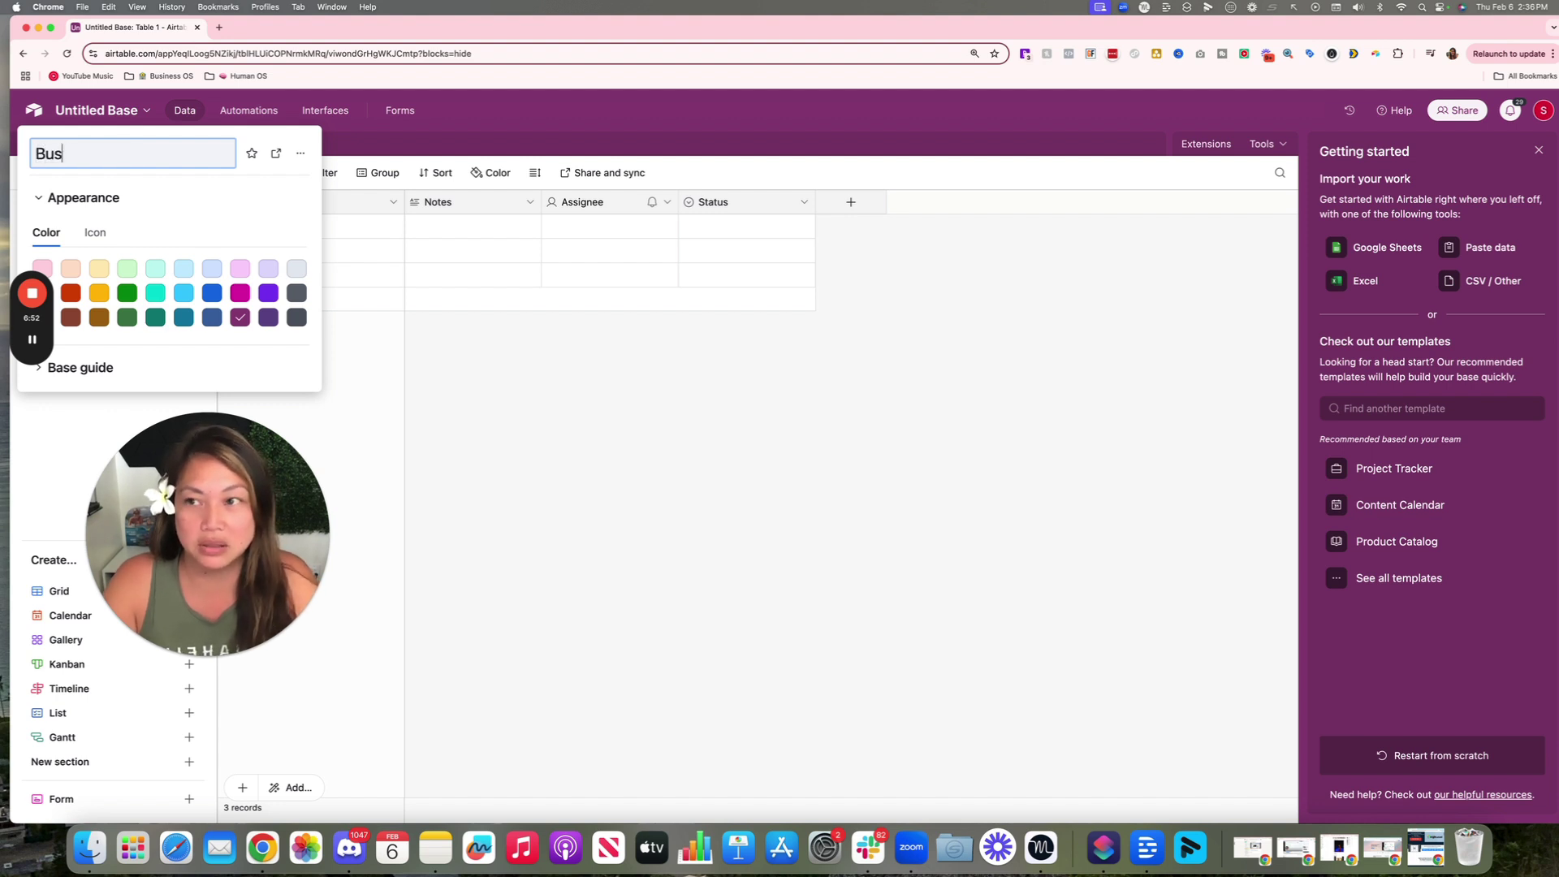
pyautogui.write('iness Templatee')
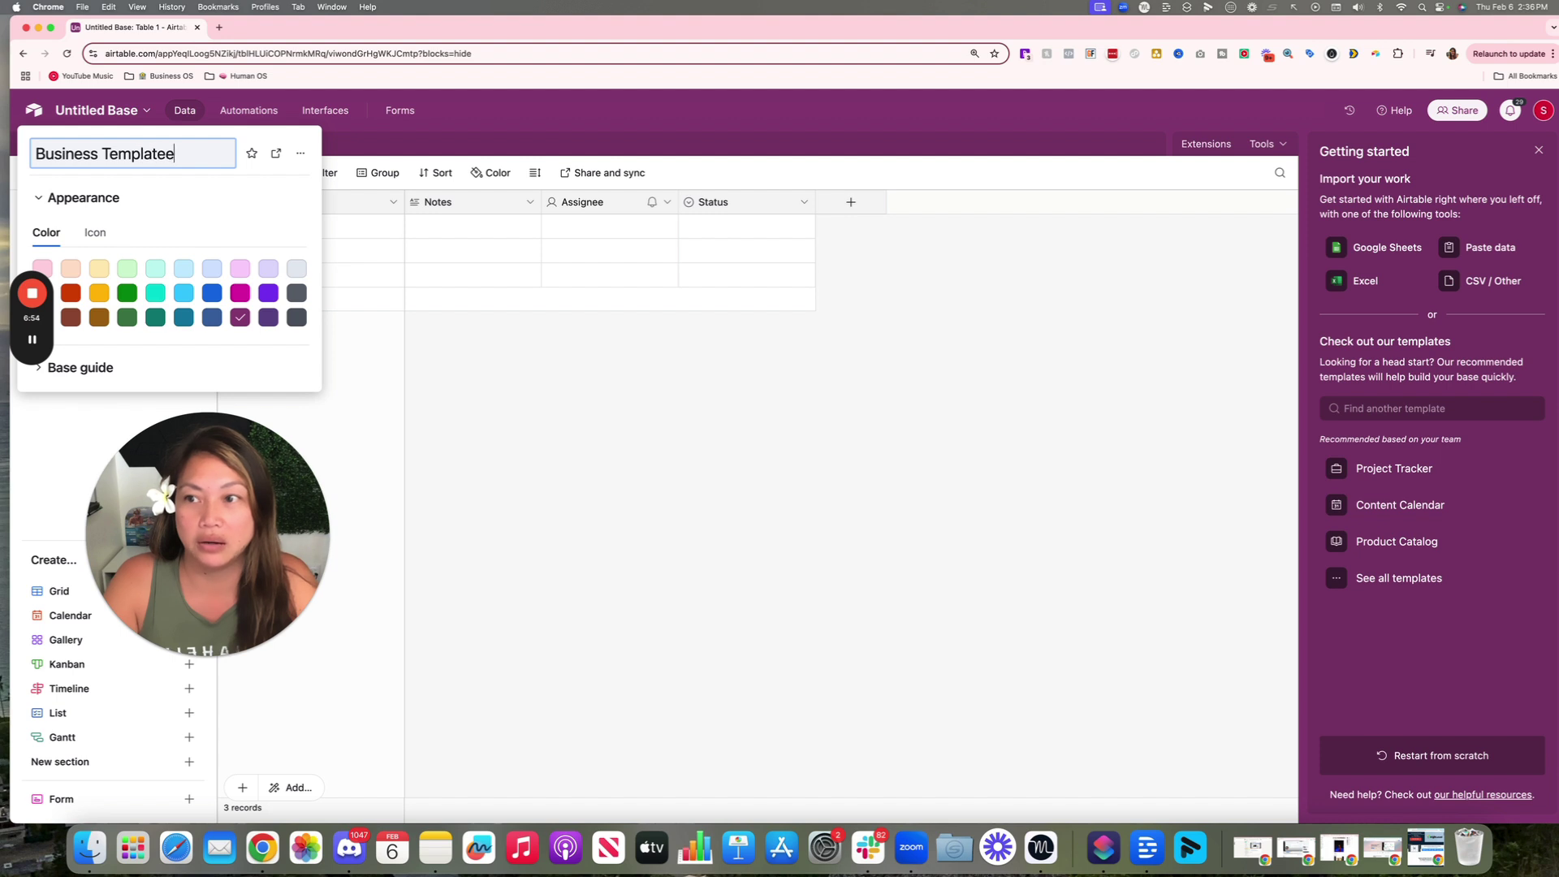
pyautogui.press('BackSpace')
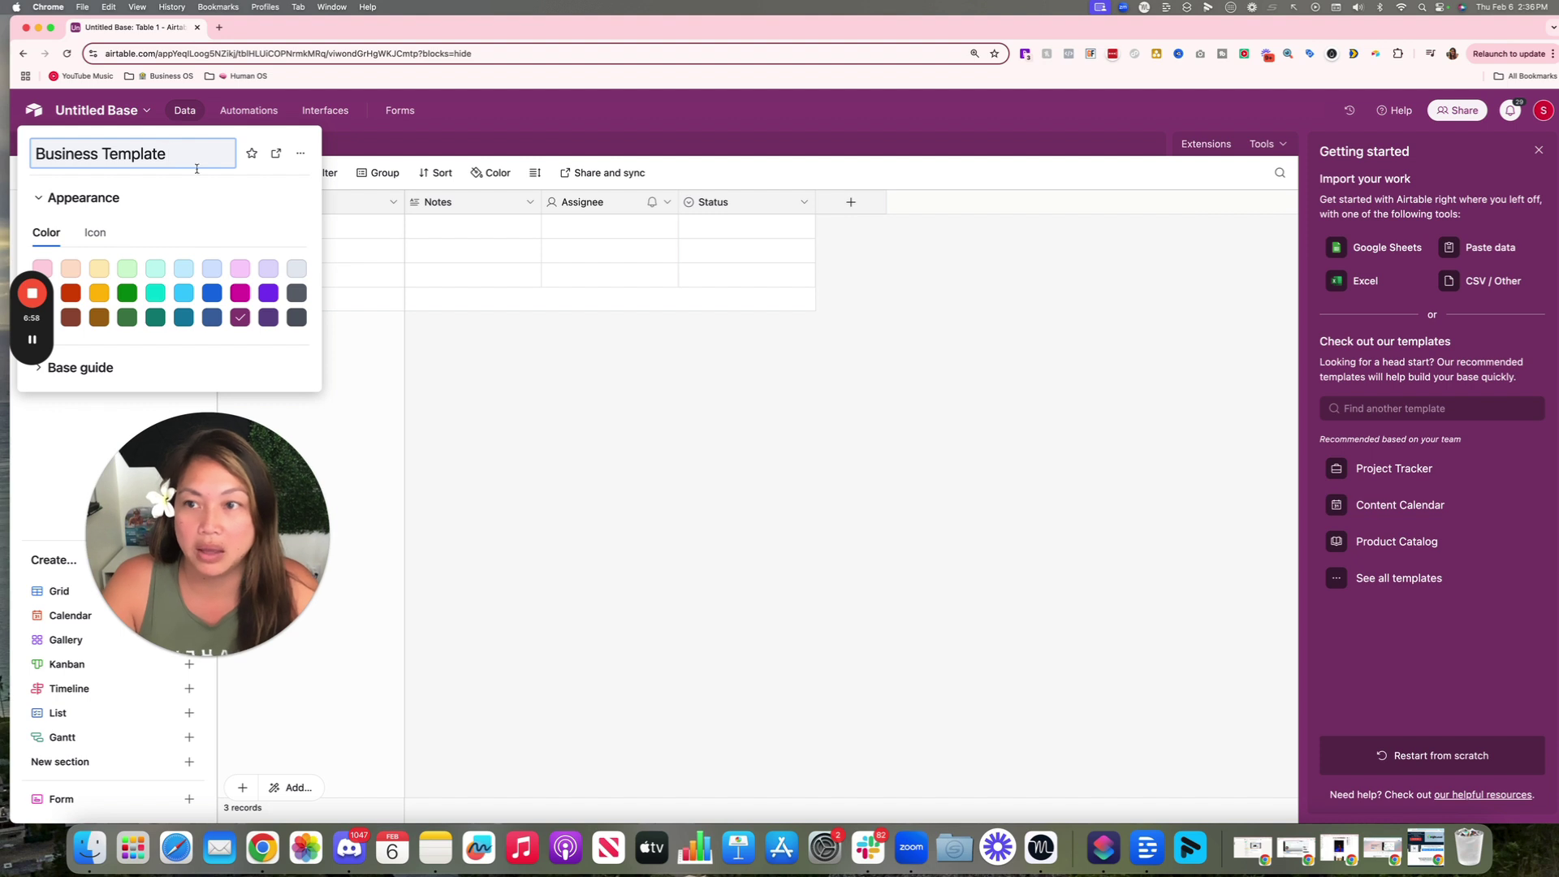
pyautogui.press('Return')
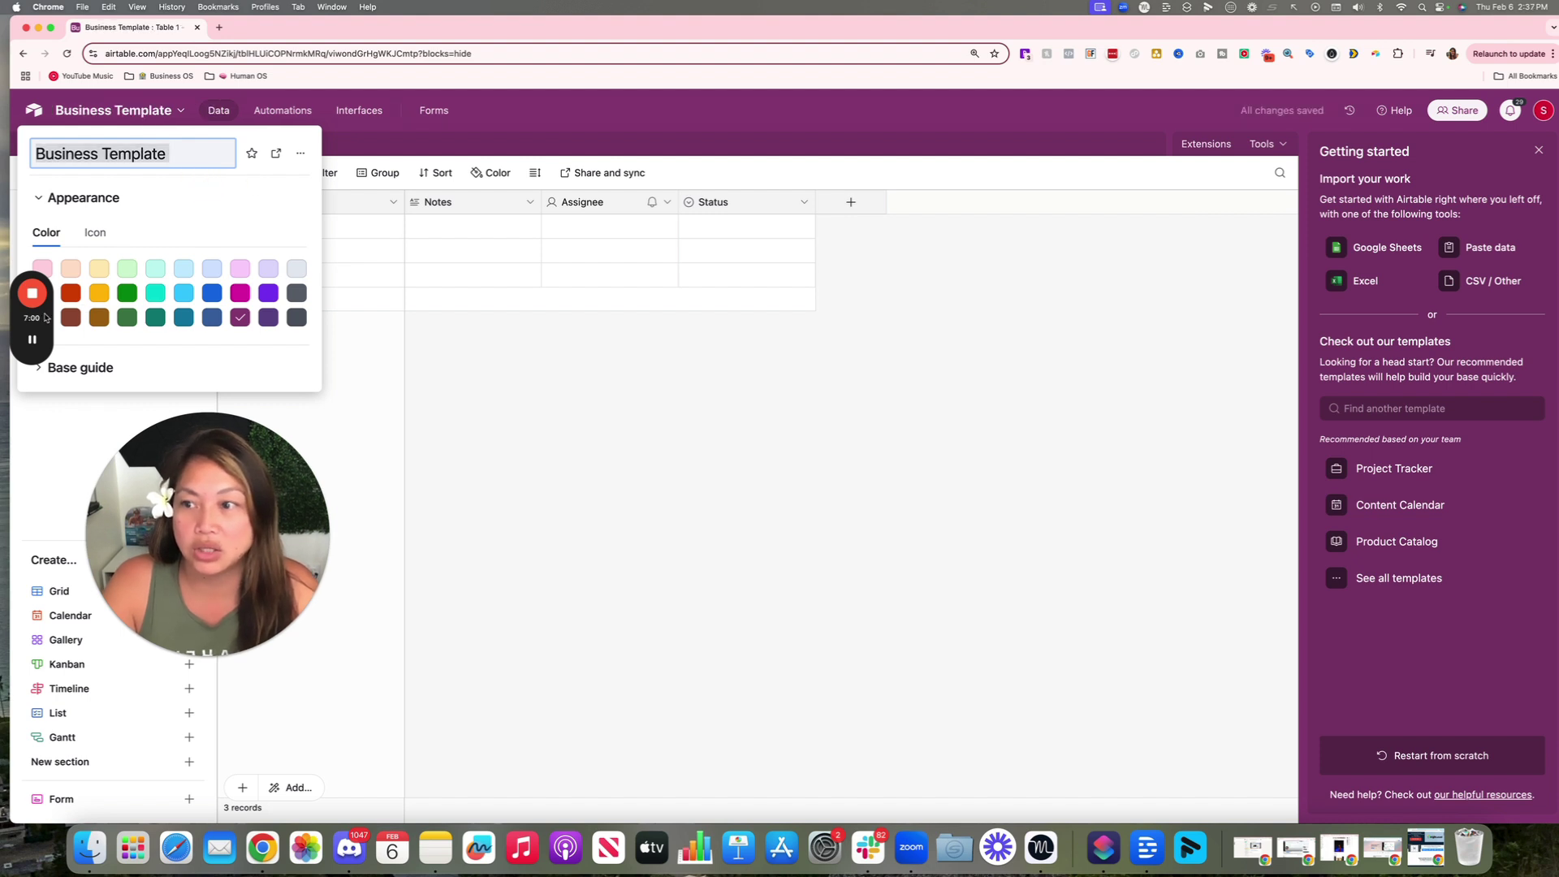
pyautogui.moveTo(29, 319); pyautogui.dragTo(30, 491)
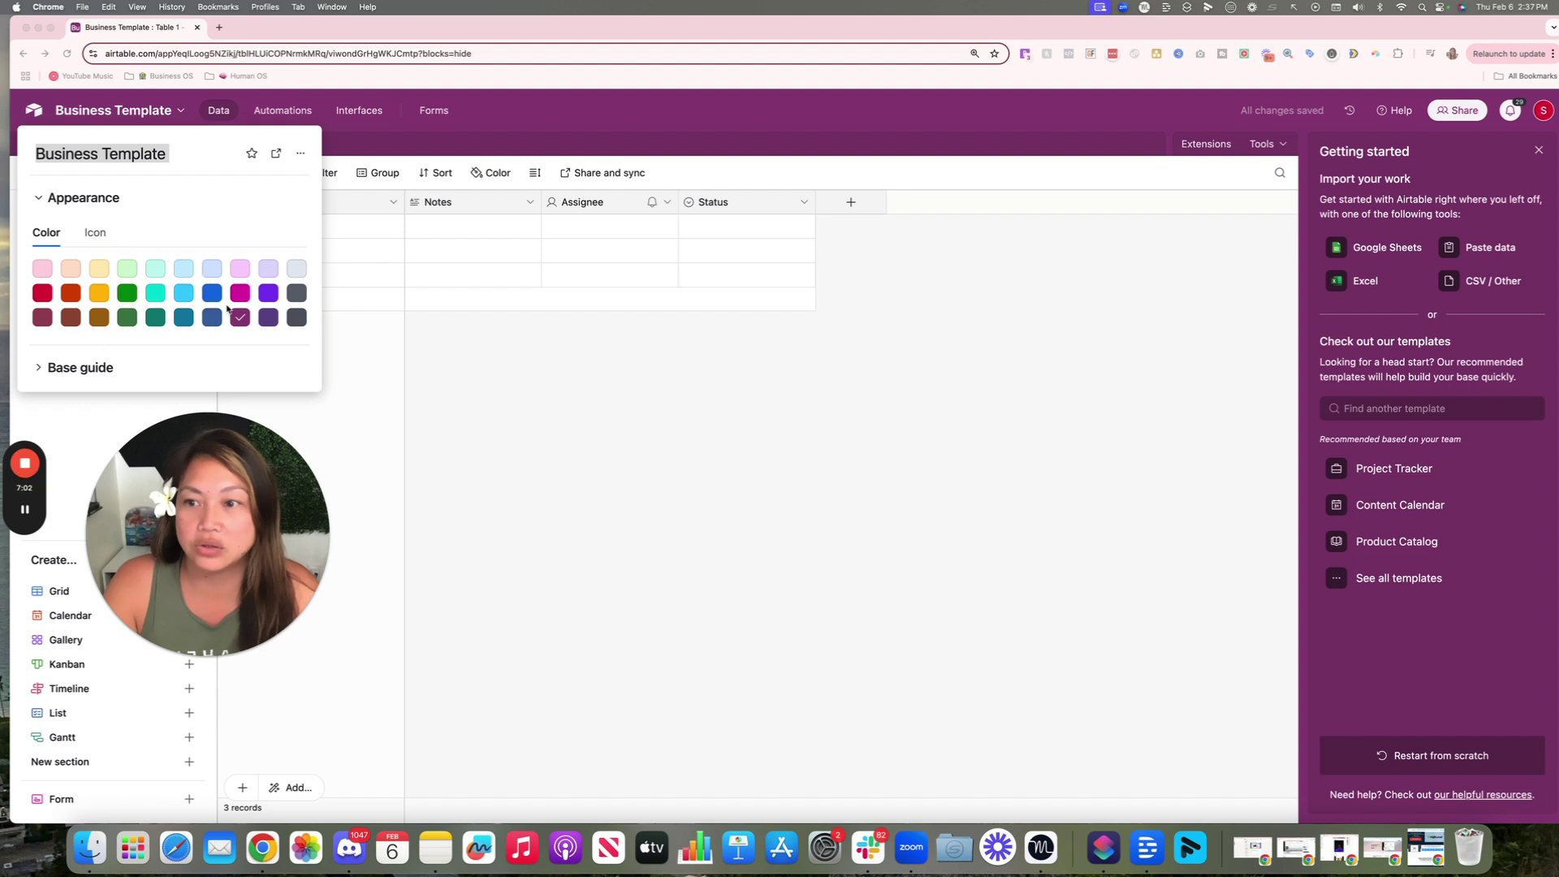
# Try several appearance colors for the base and set it to bright magenta.
pyautogui.click(42, 317)
pyautogui.click(127, 316)
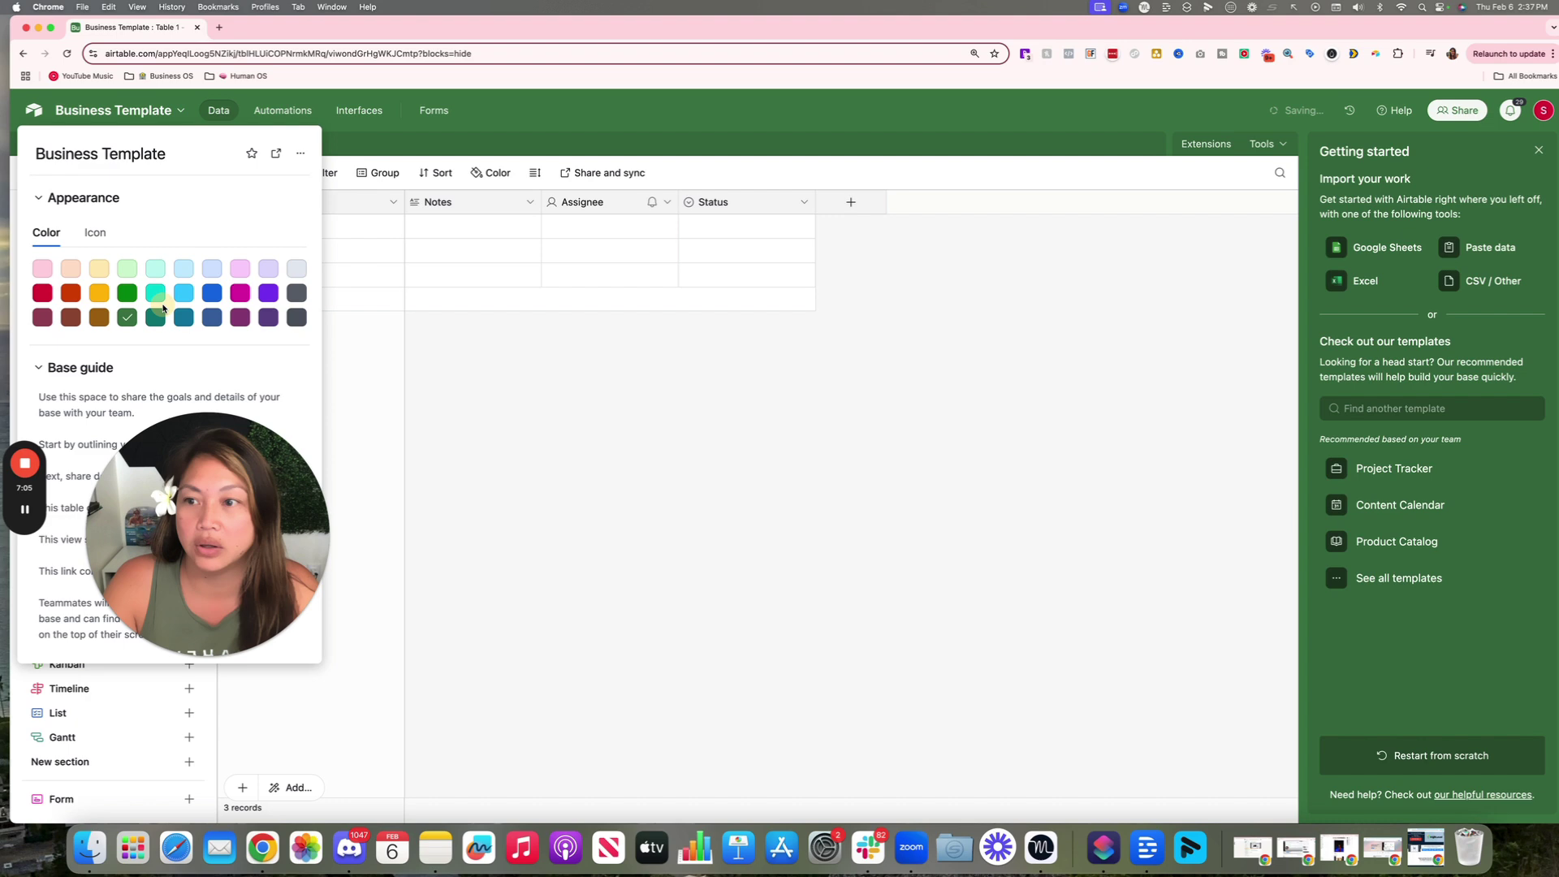
pyautogui.click(98, 316)
pyautogui.click(268, 317)
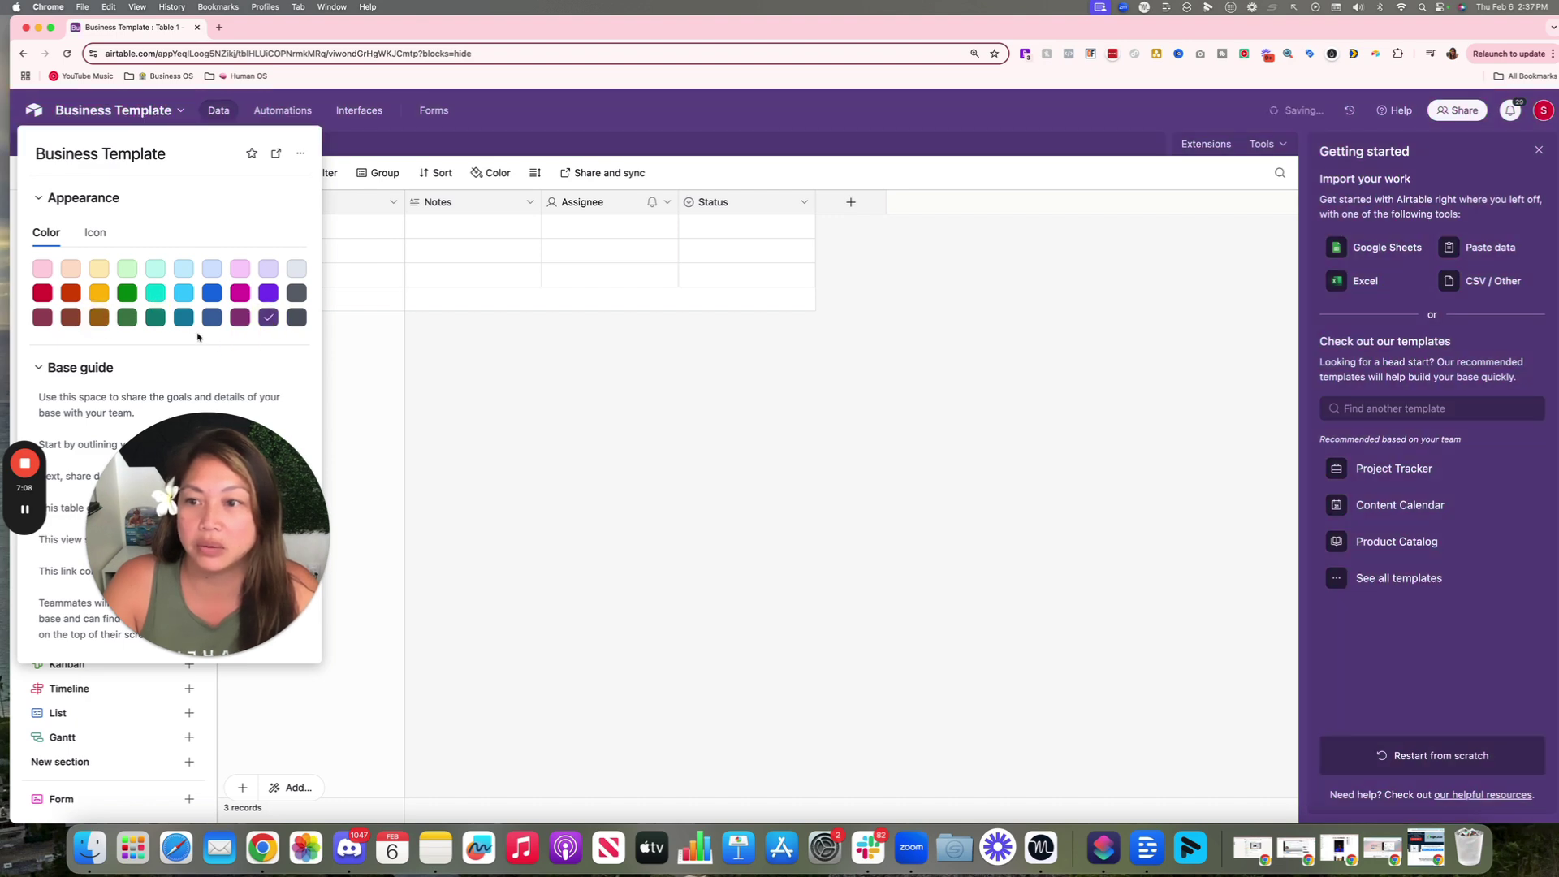
pyautogui.click(240, 293)
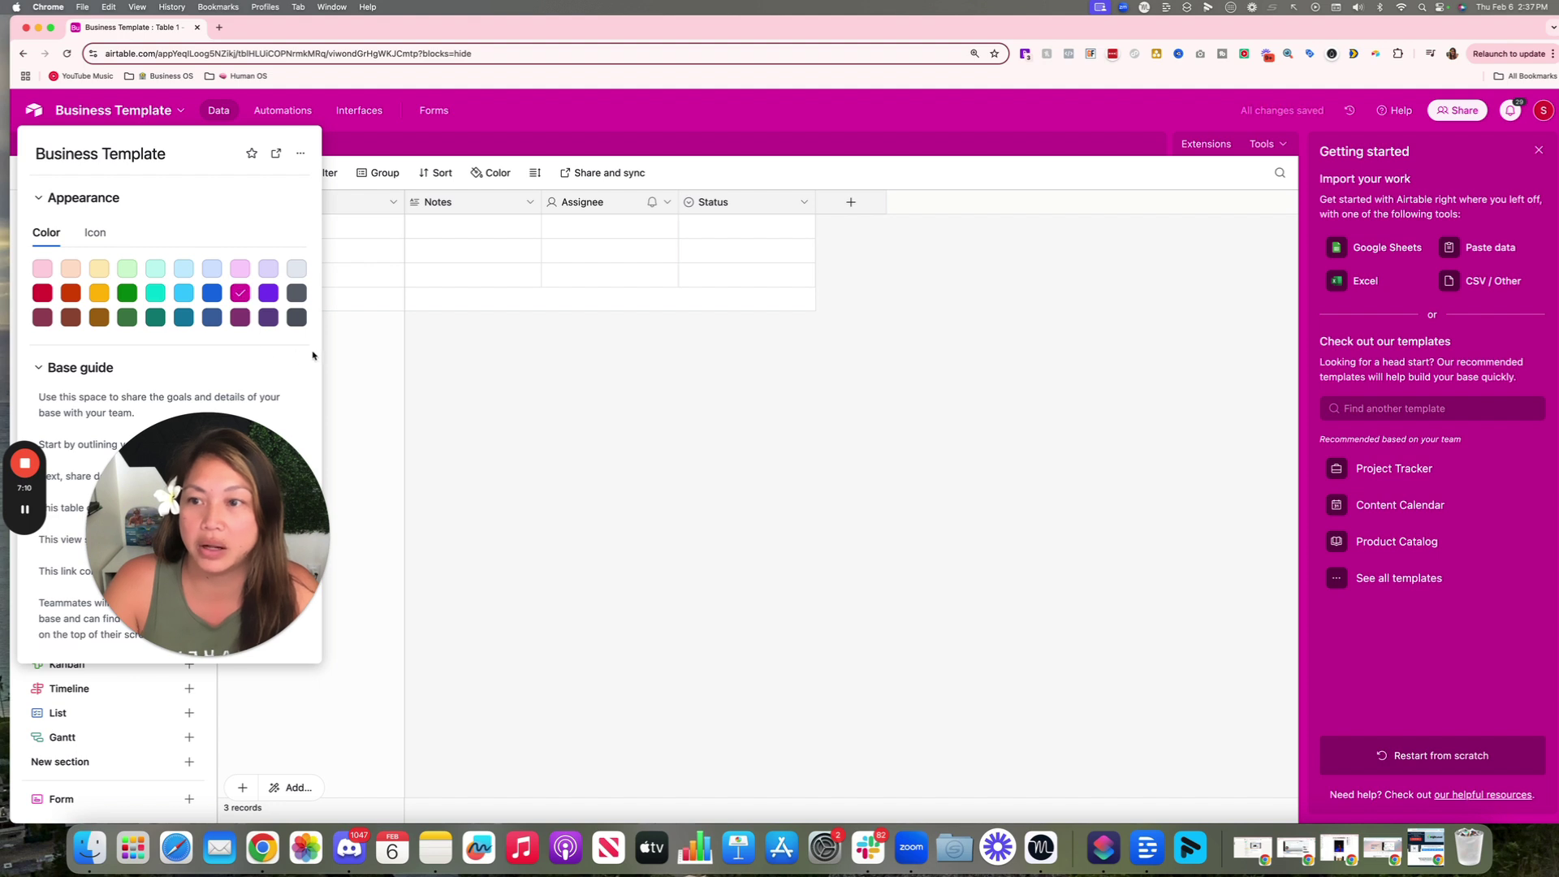
pyautogui.moveTo(244, 471); pyautogui.dragTo(511, 479)
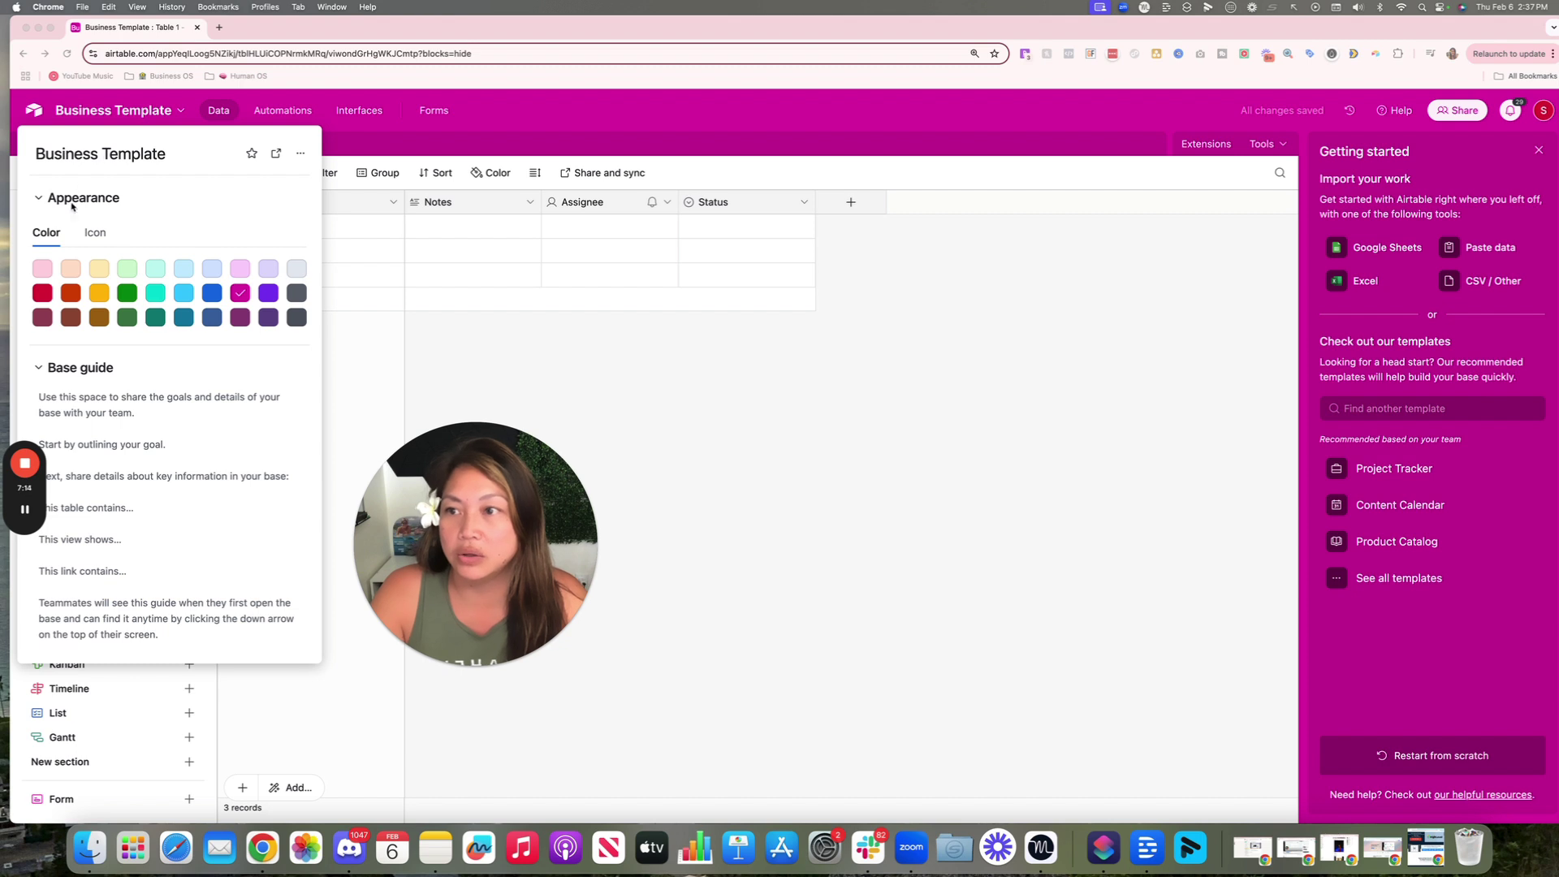
# Set the base's icon to the bar chart symbol and close the base's appearance settings.
pyautogui.click(95, 234)
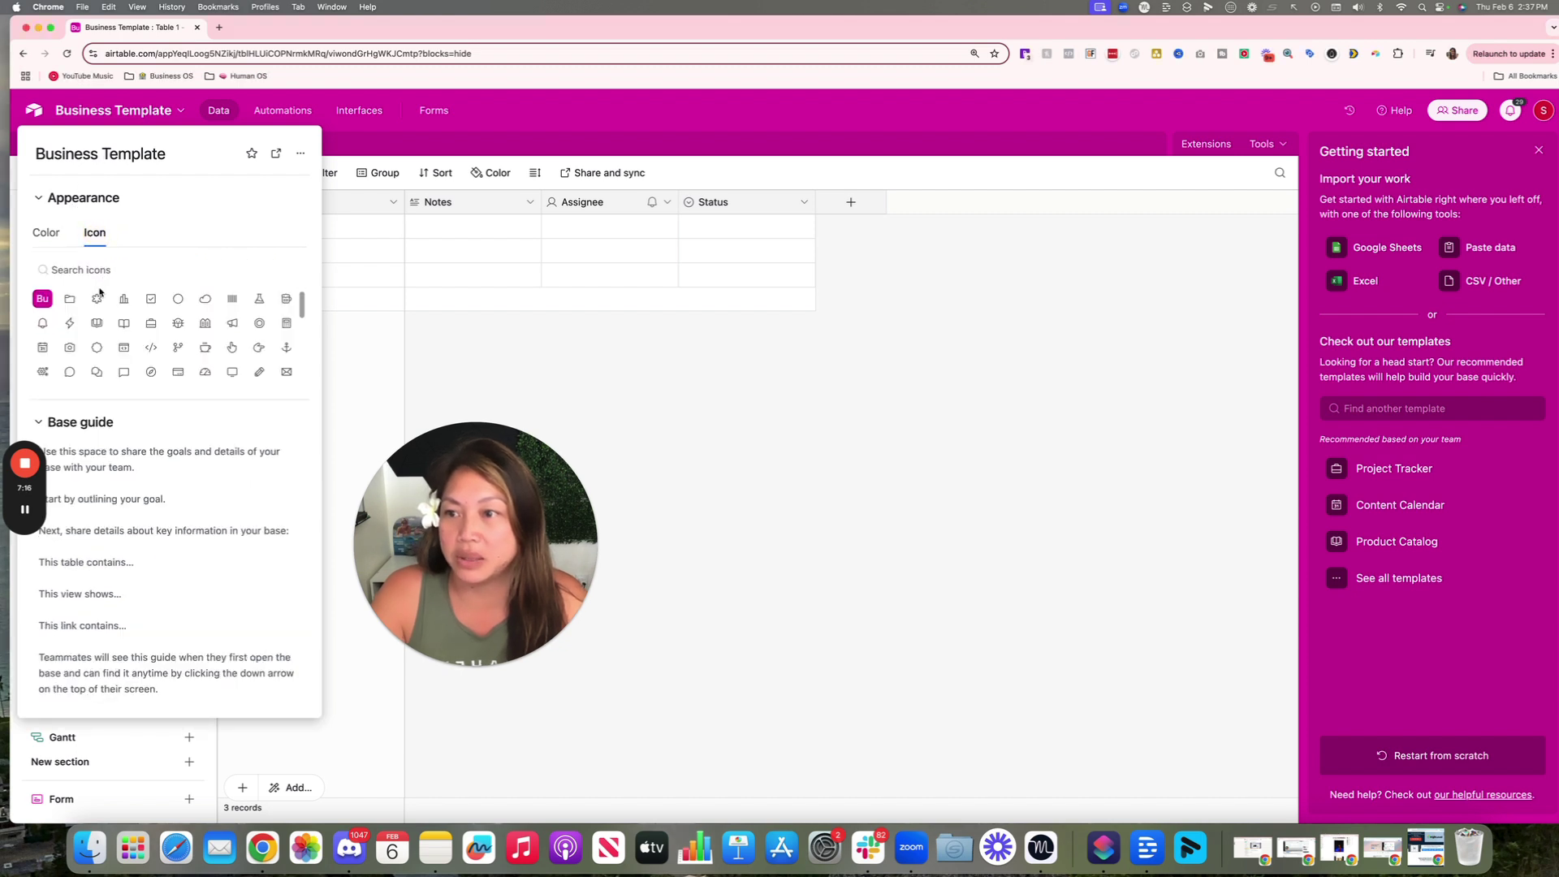
pyautogui.click(124, 299)
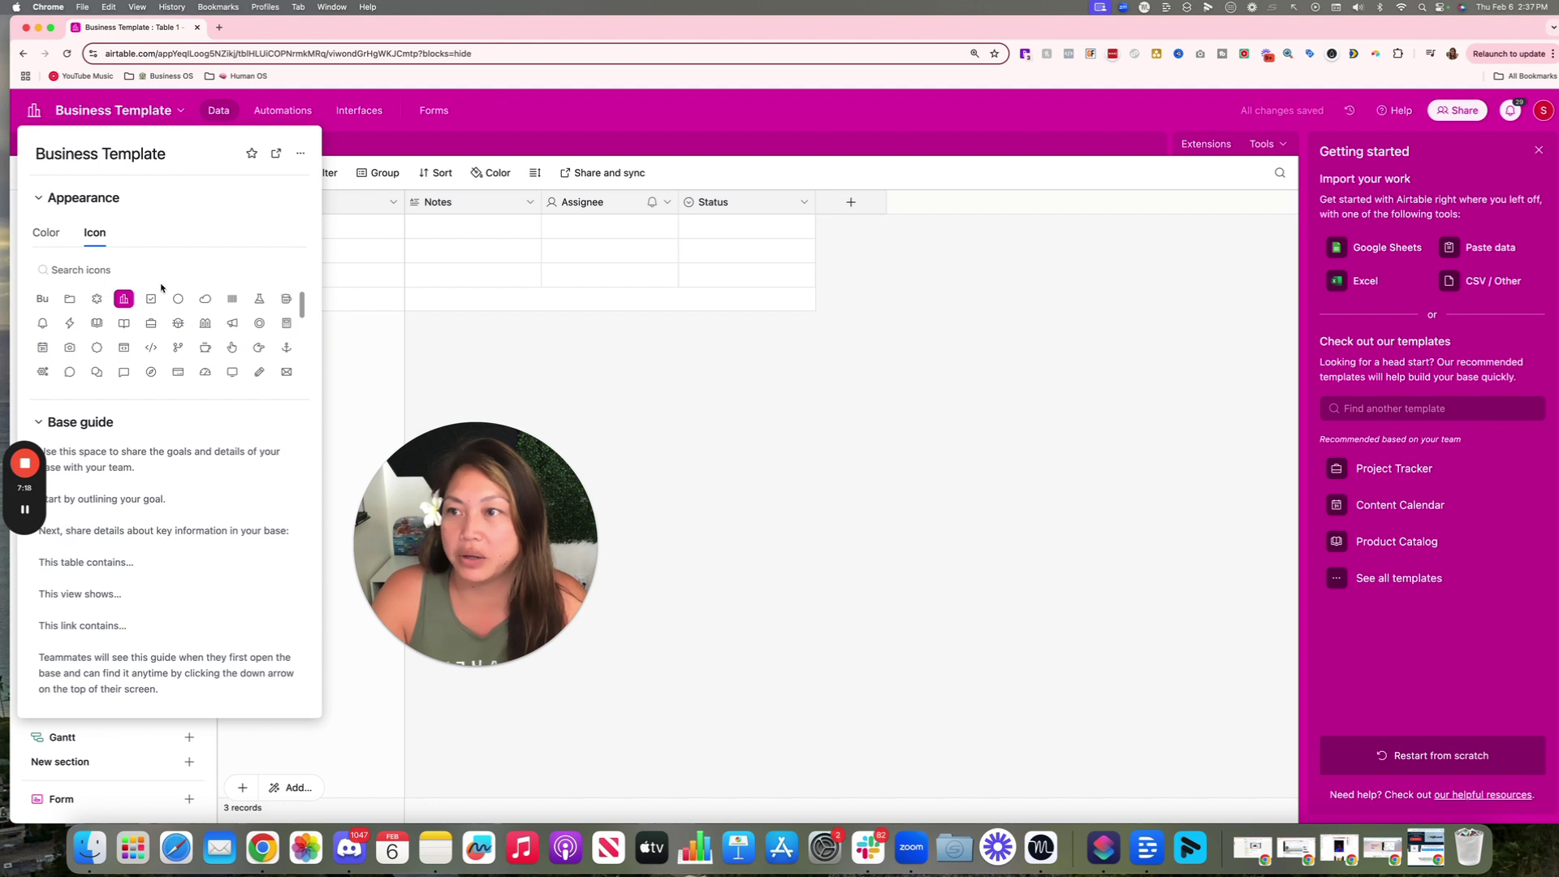
pyautogui.moveTo(18, 514)
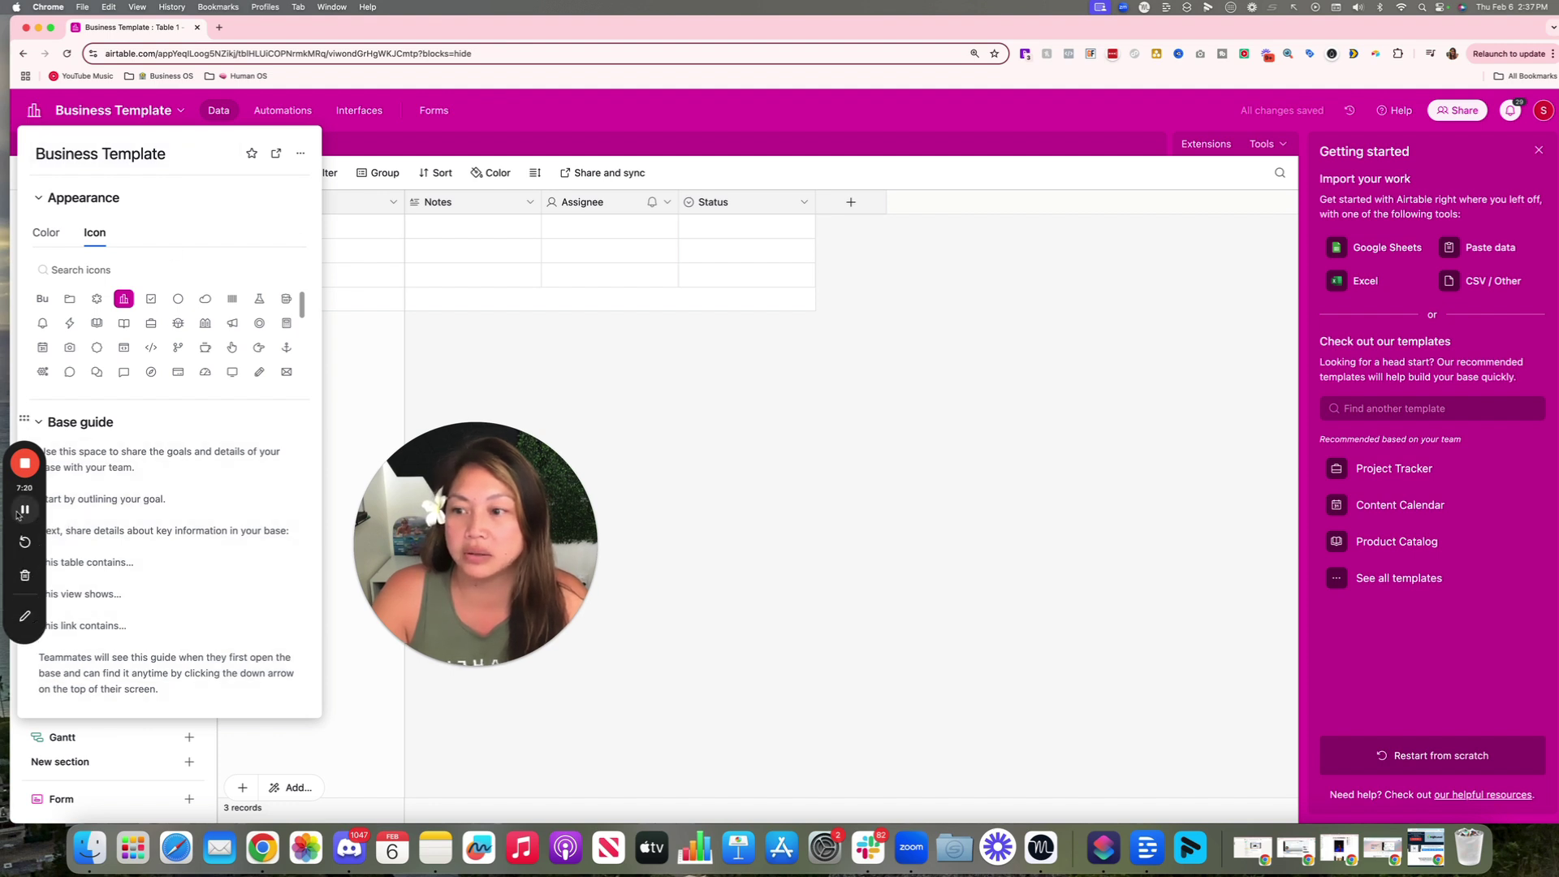
pyautogui.click(498, 337)
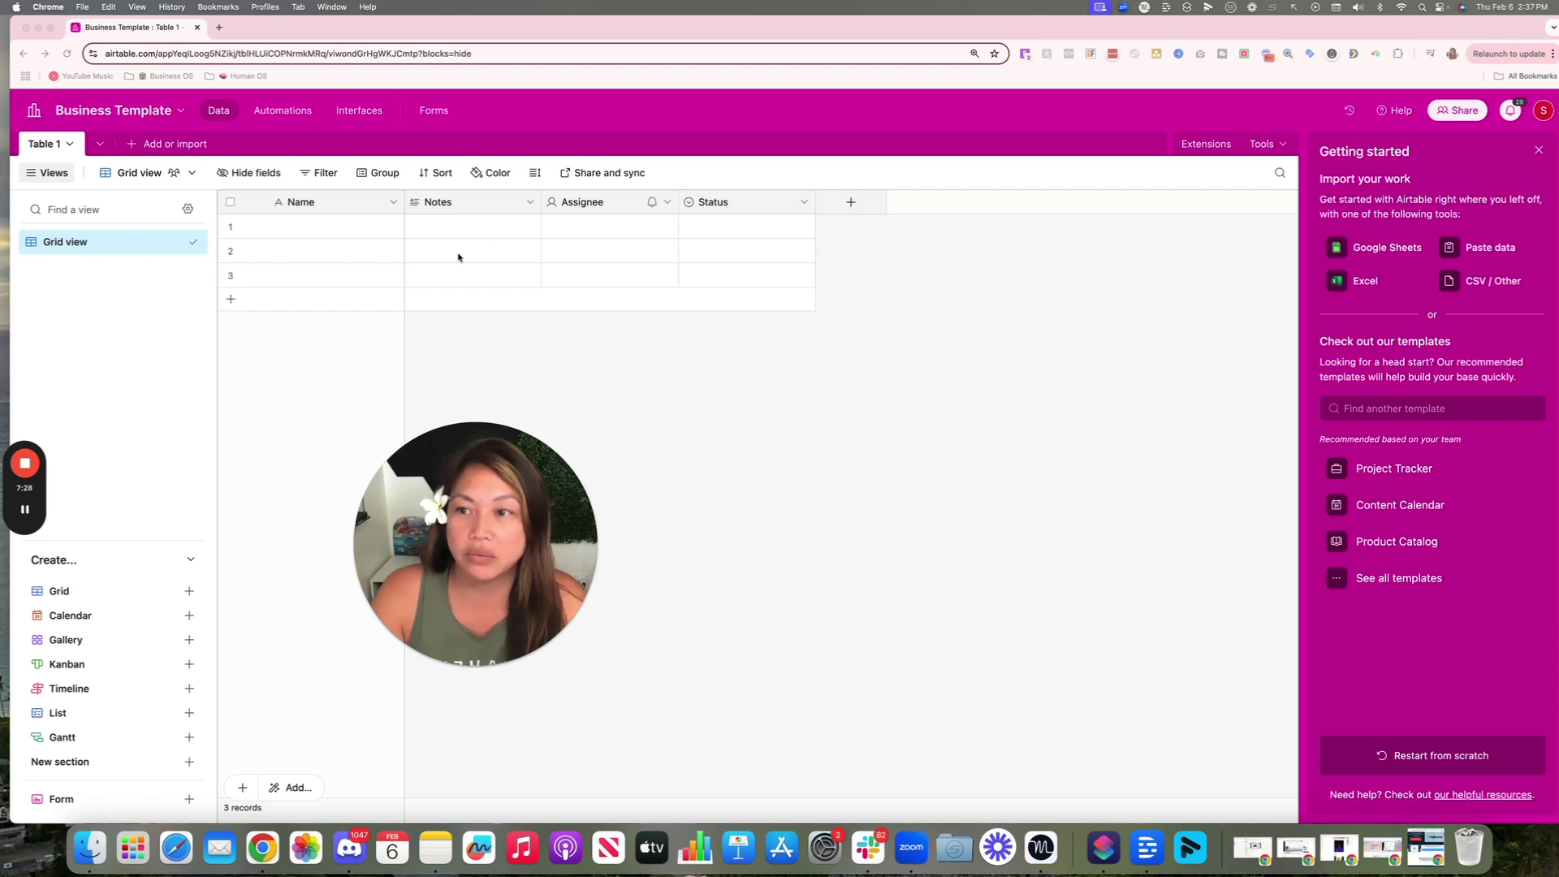
# Review the options available for the Grid view, such as adding to favorites, renaming, duplicating and deleting.
pyautogui.click(175, 244)
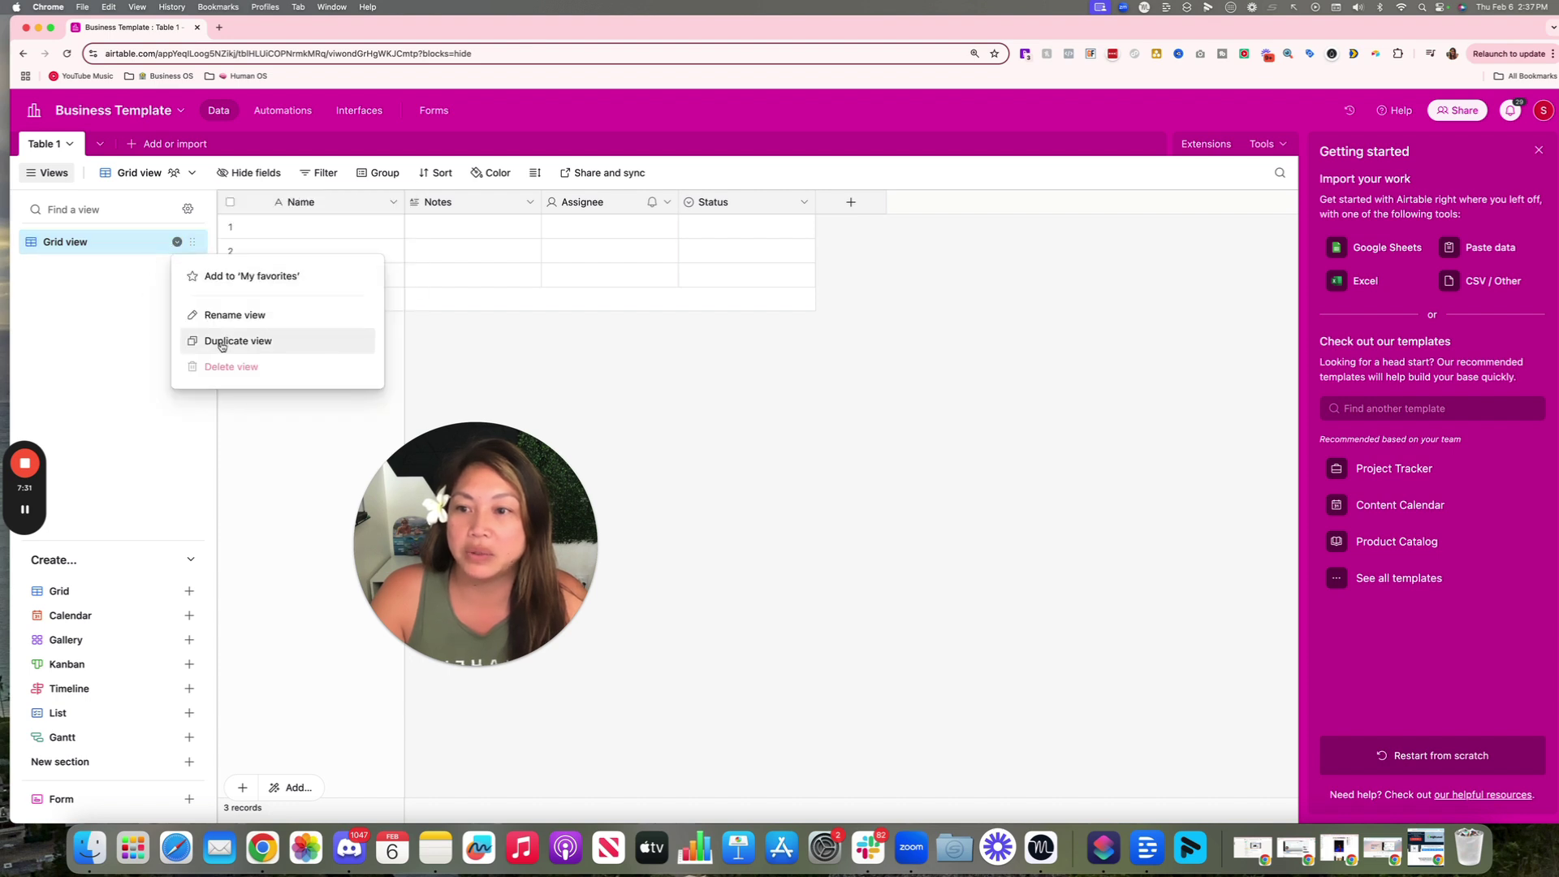
pyautogui.click(31, 320)
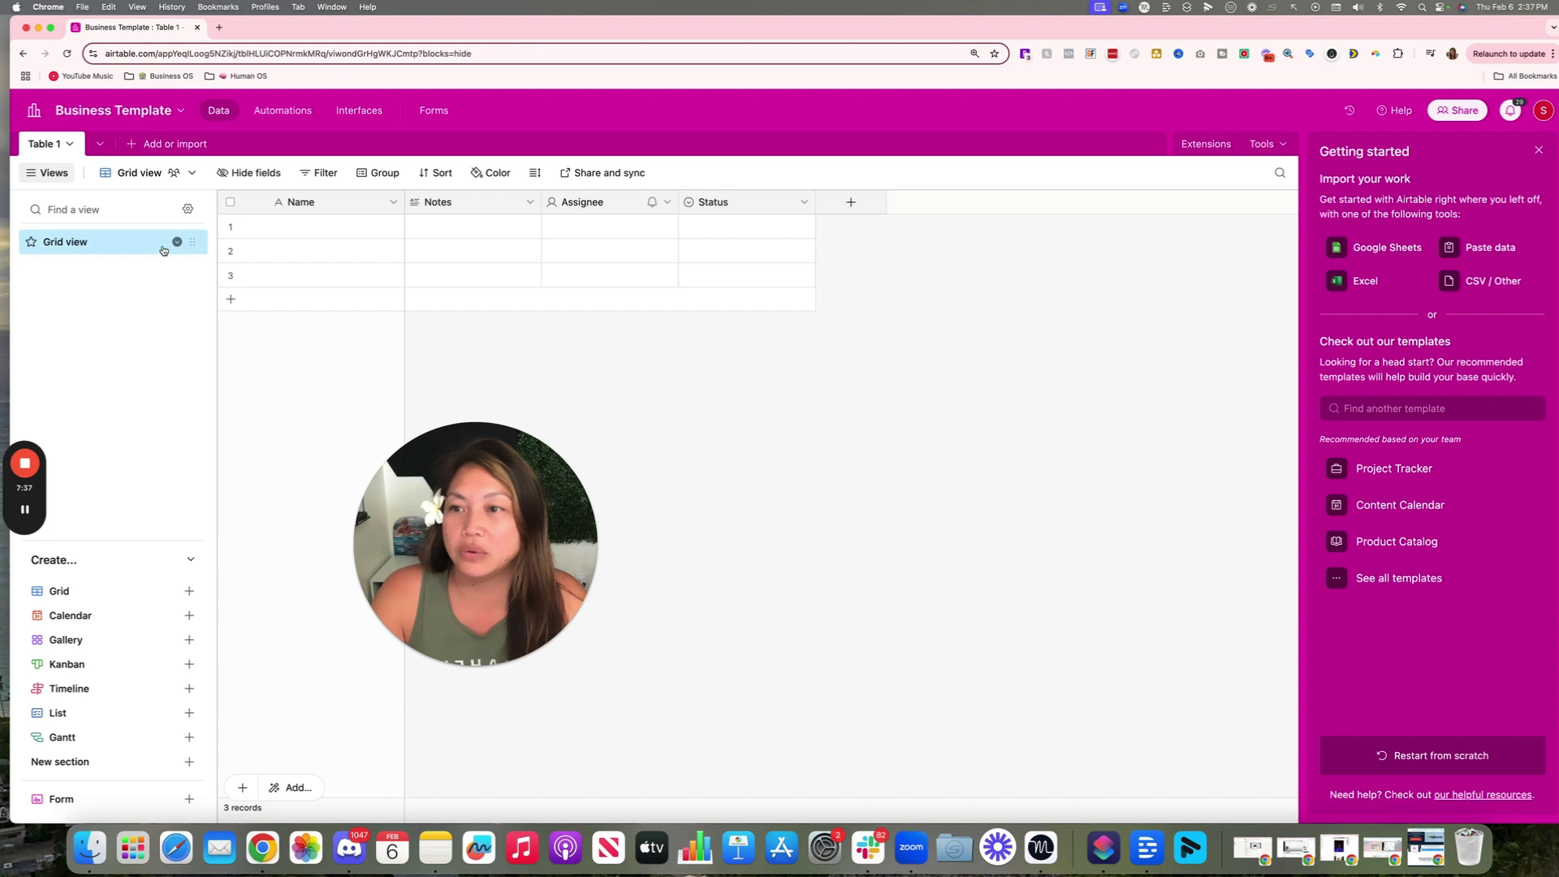
pyautogui.moveTo(176, 244)
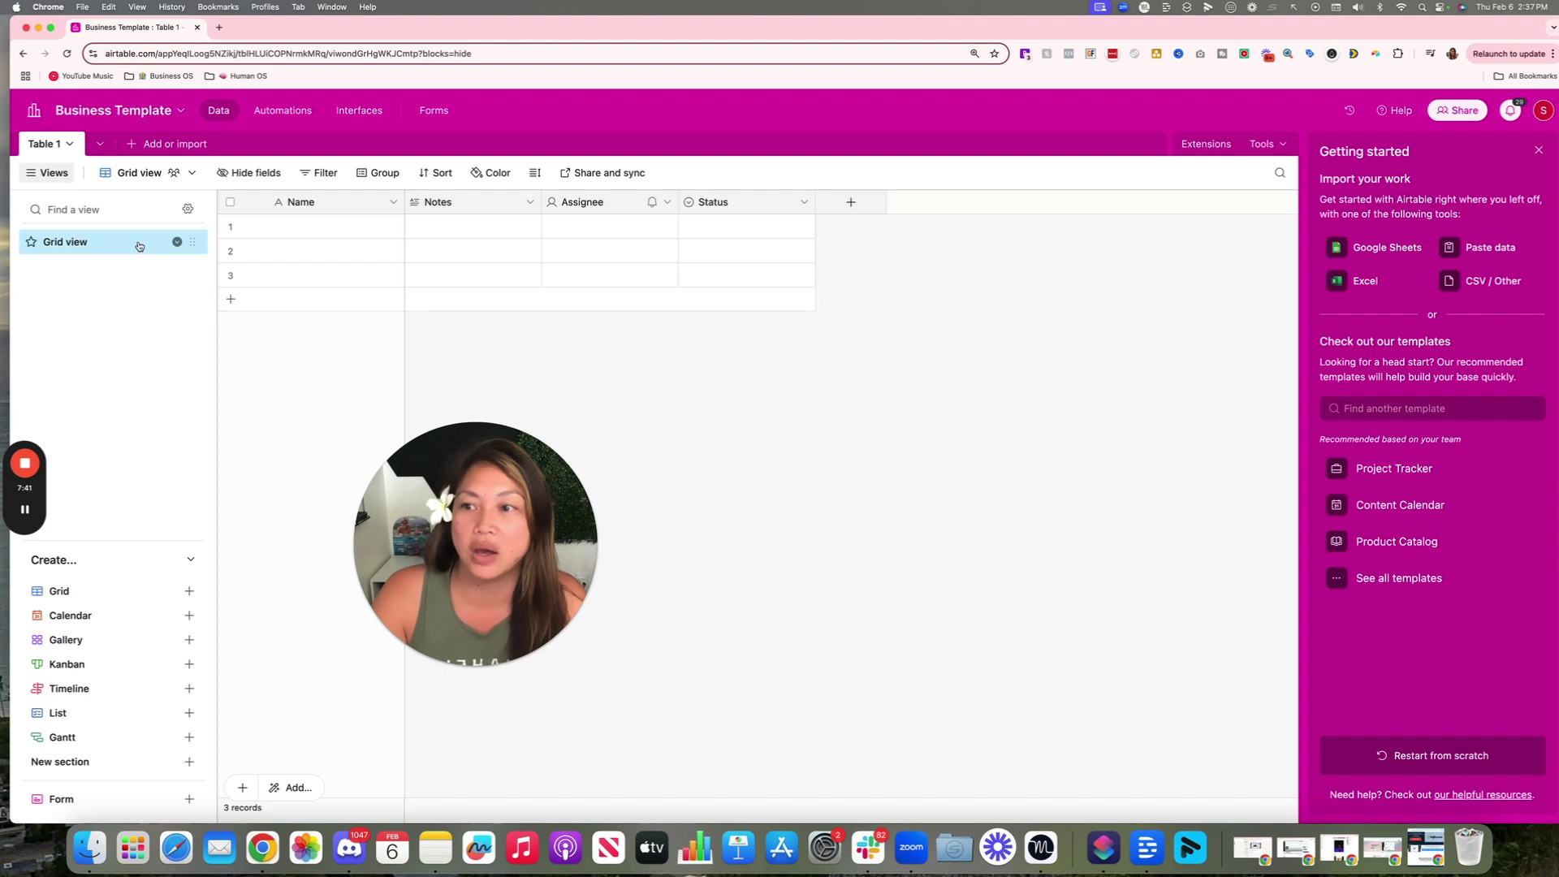
pyautogui.moveTo(124, 249)
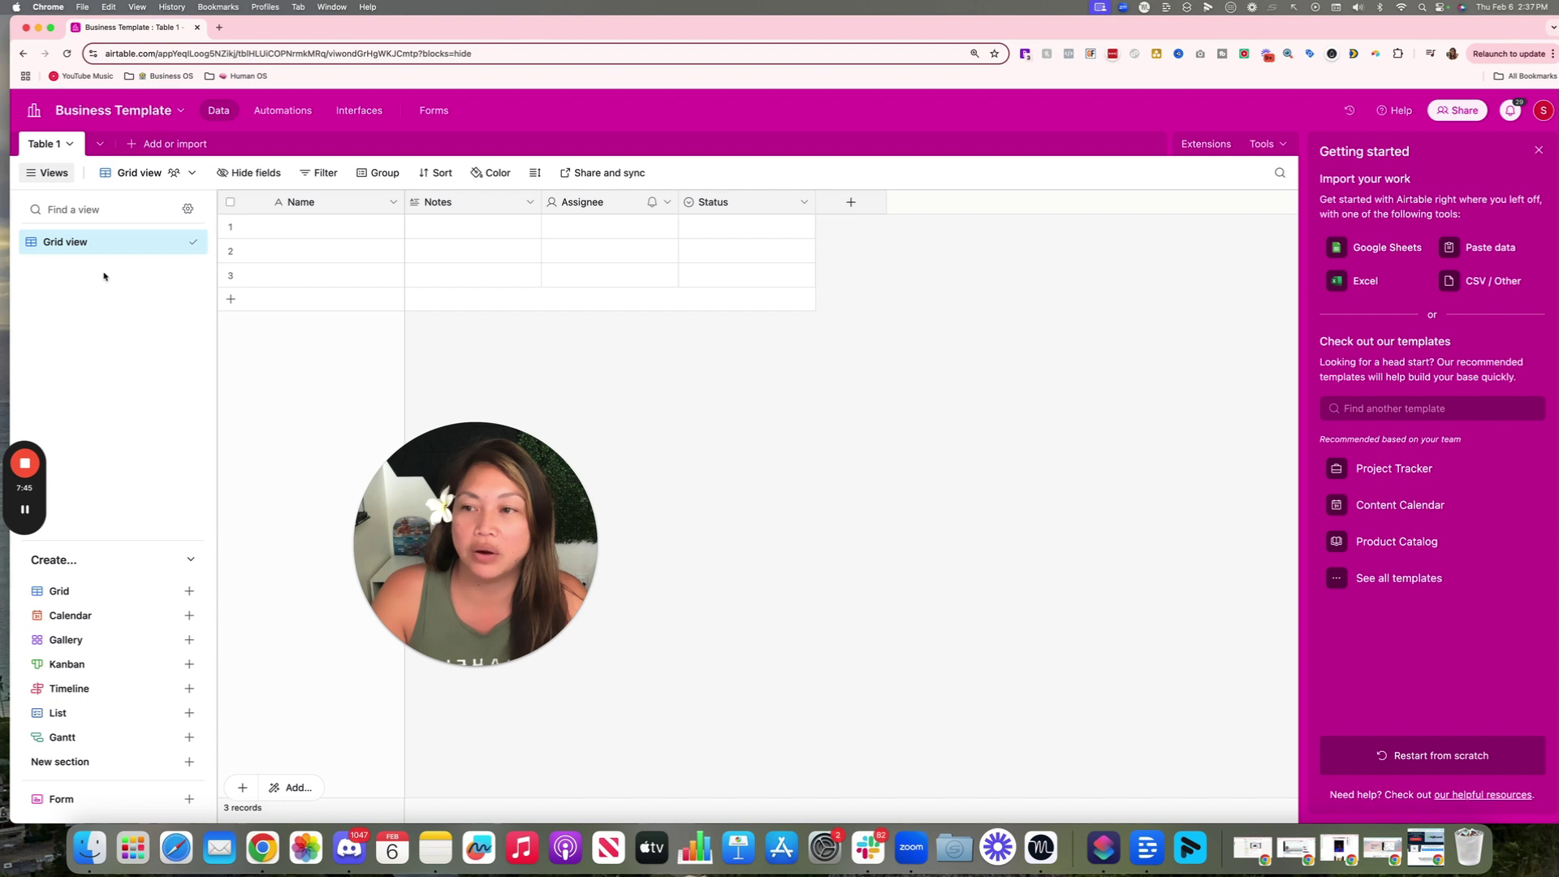
pyautogui.click(175, 243)
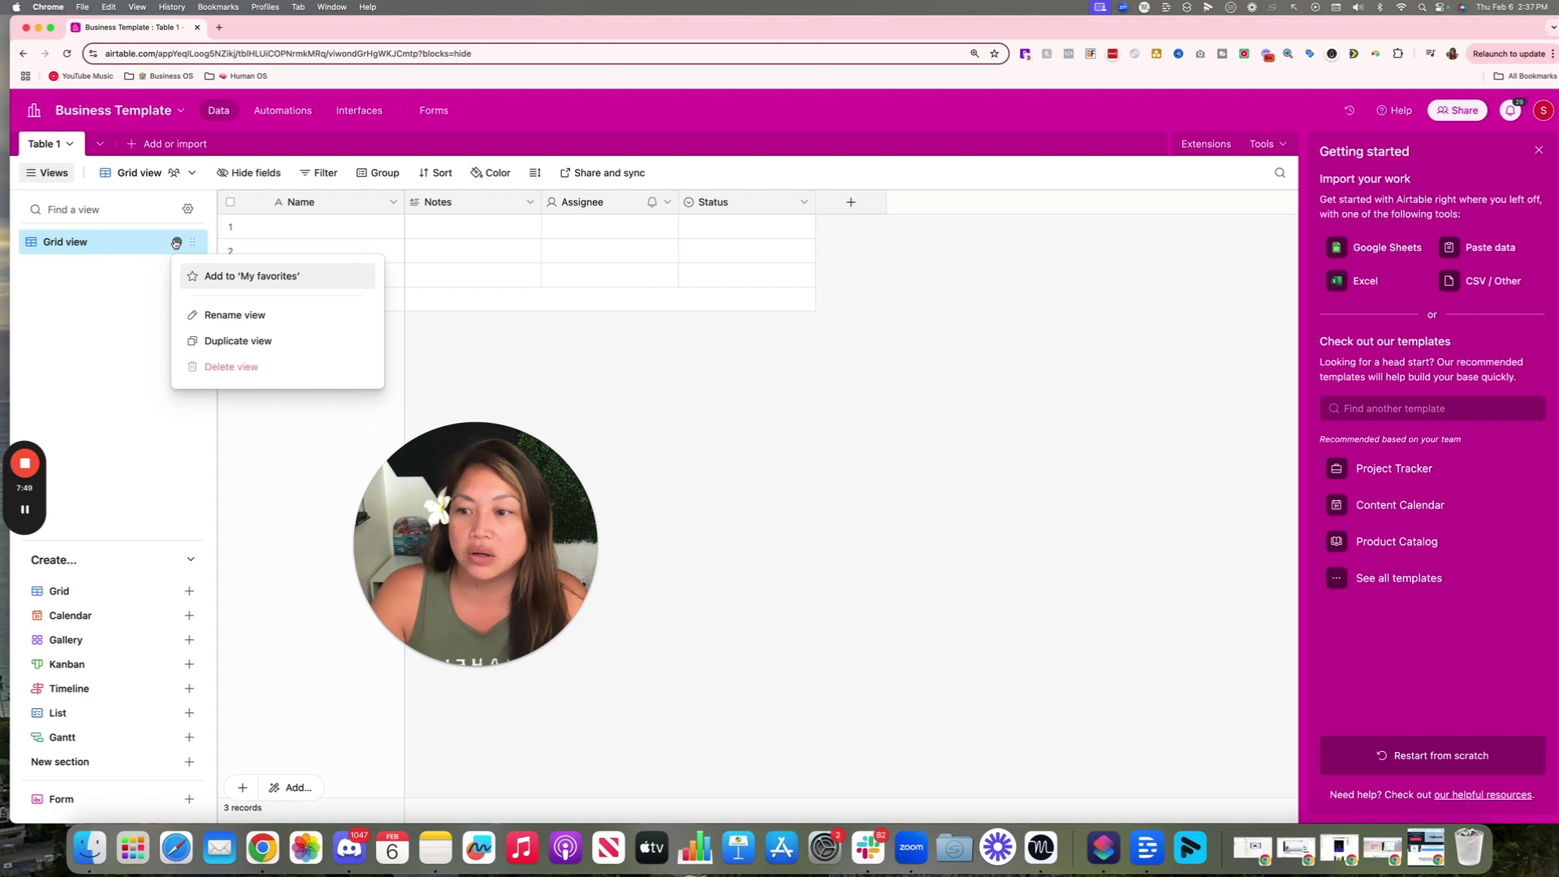
pyautogui.click(107, 486)
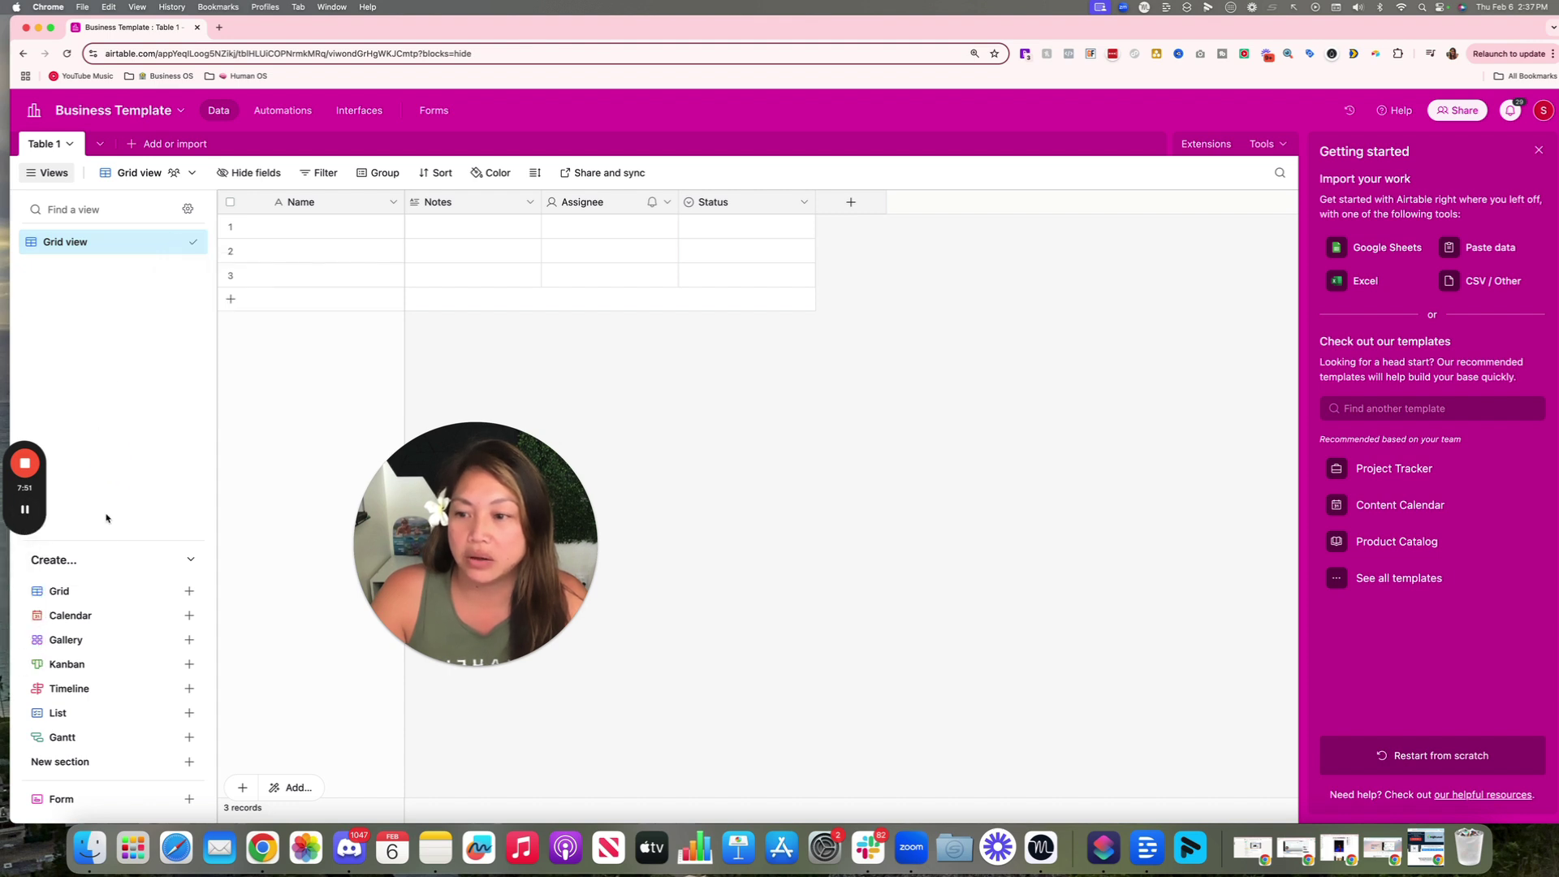
# Create a collaborative Calendar view in Table 1 that places records by a new date field named Start date.
pyautogui.click(85, 617)
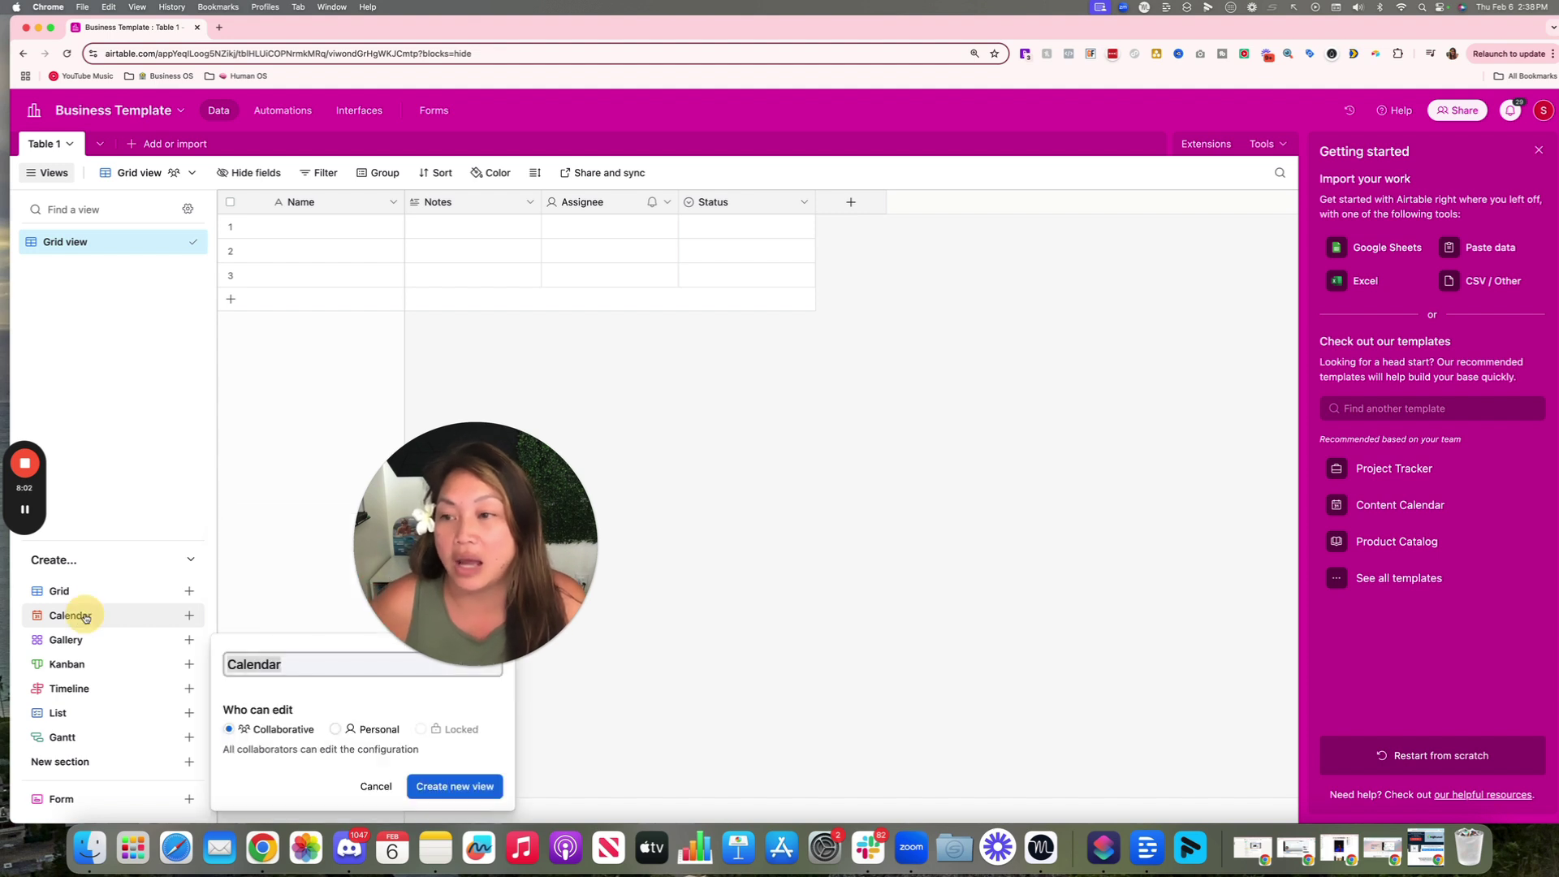
pyautogui.click(414, 781)
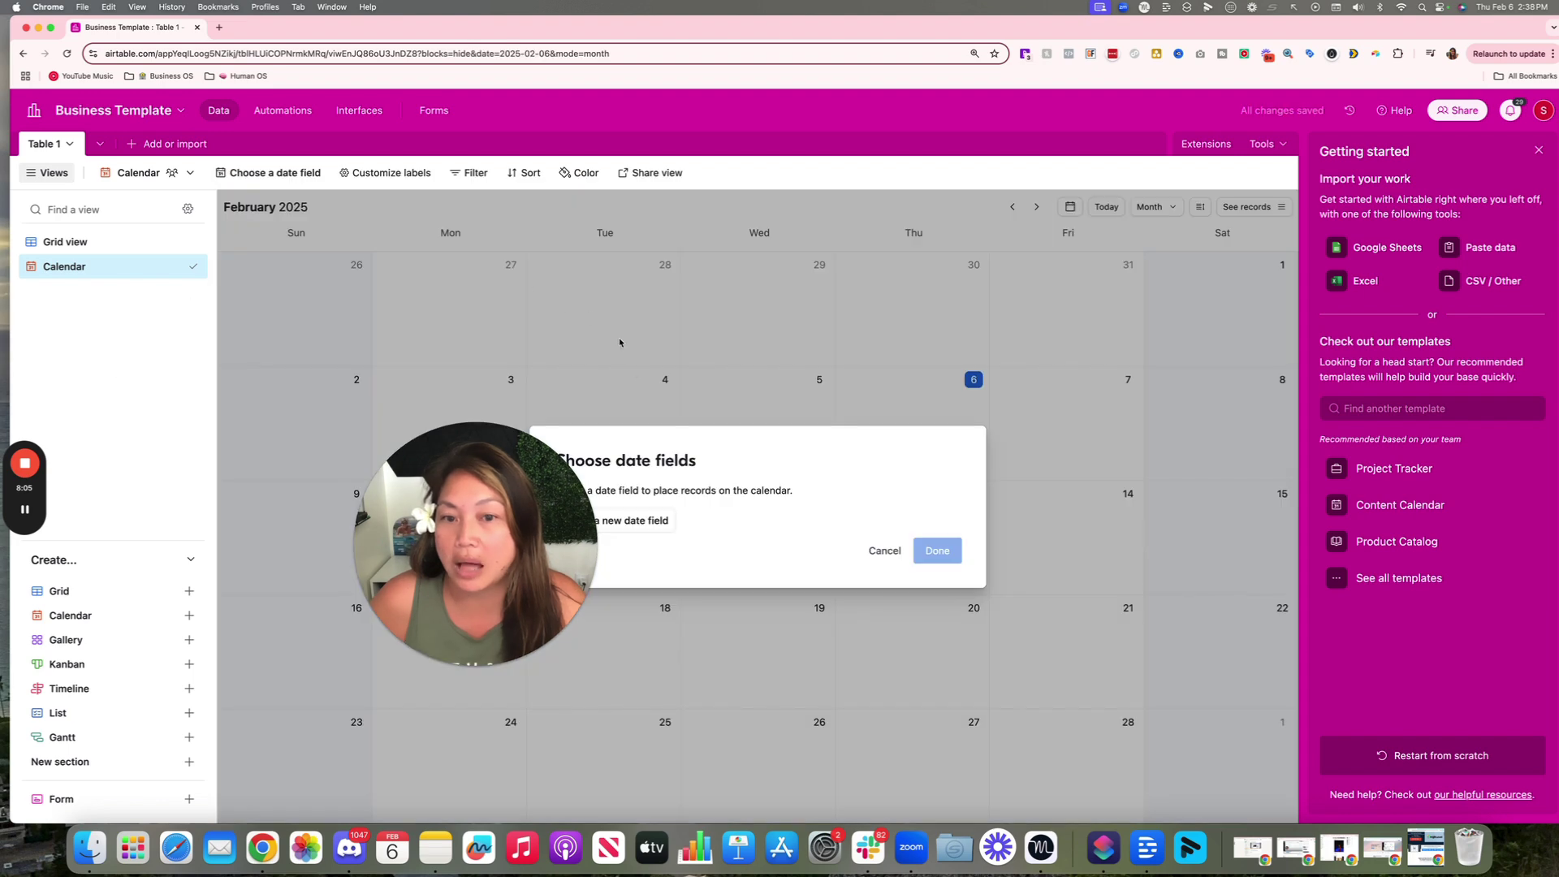
pyautogui.moveTo(552, 498); pyautogui.dragTo(532, 136)
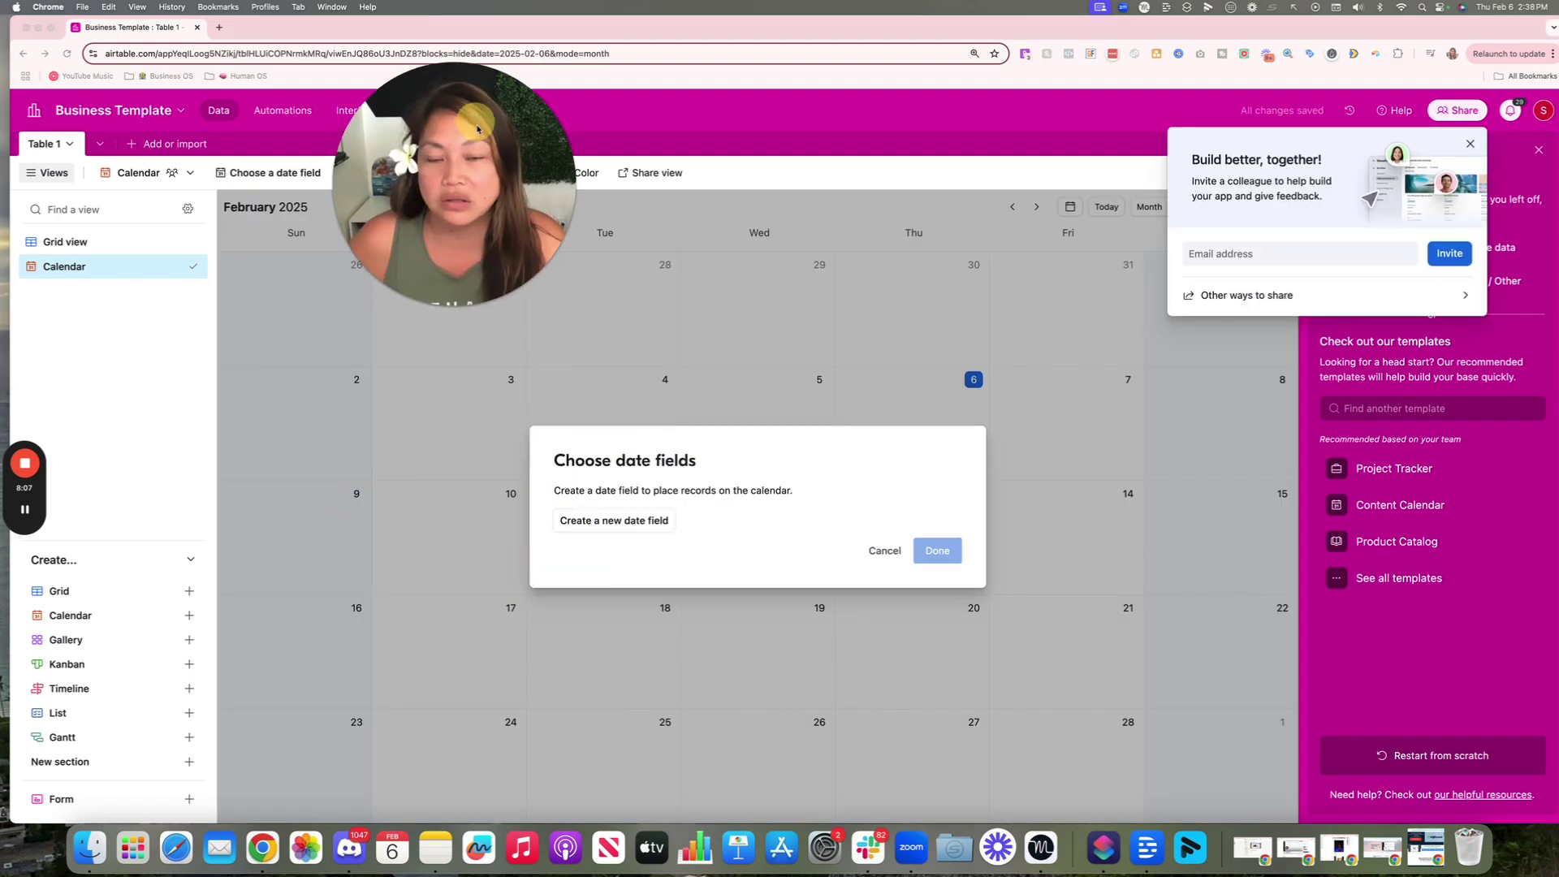
pyautogui.click(1470, 143)
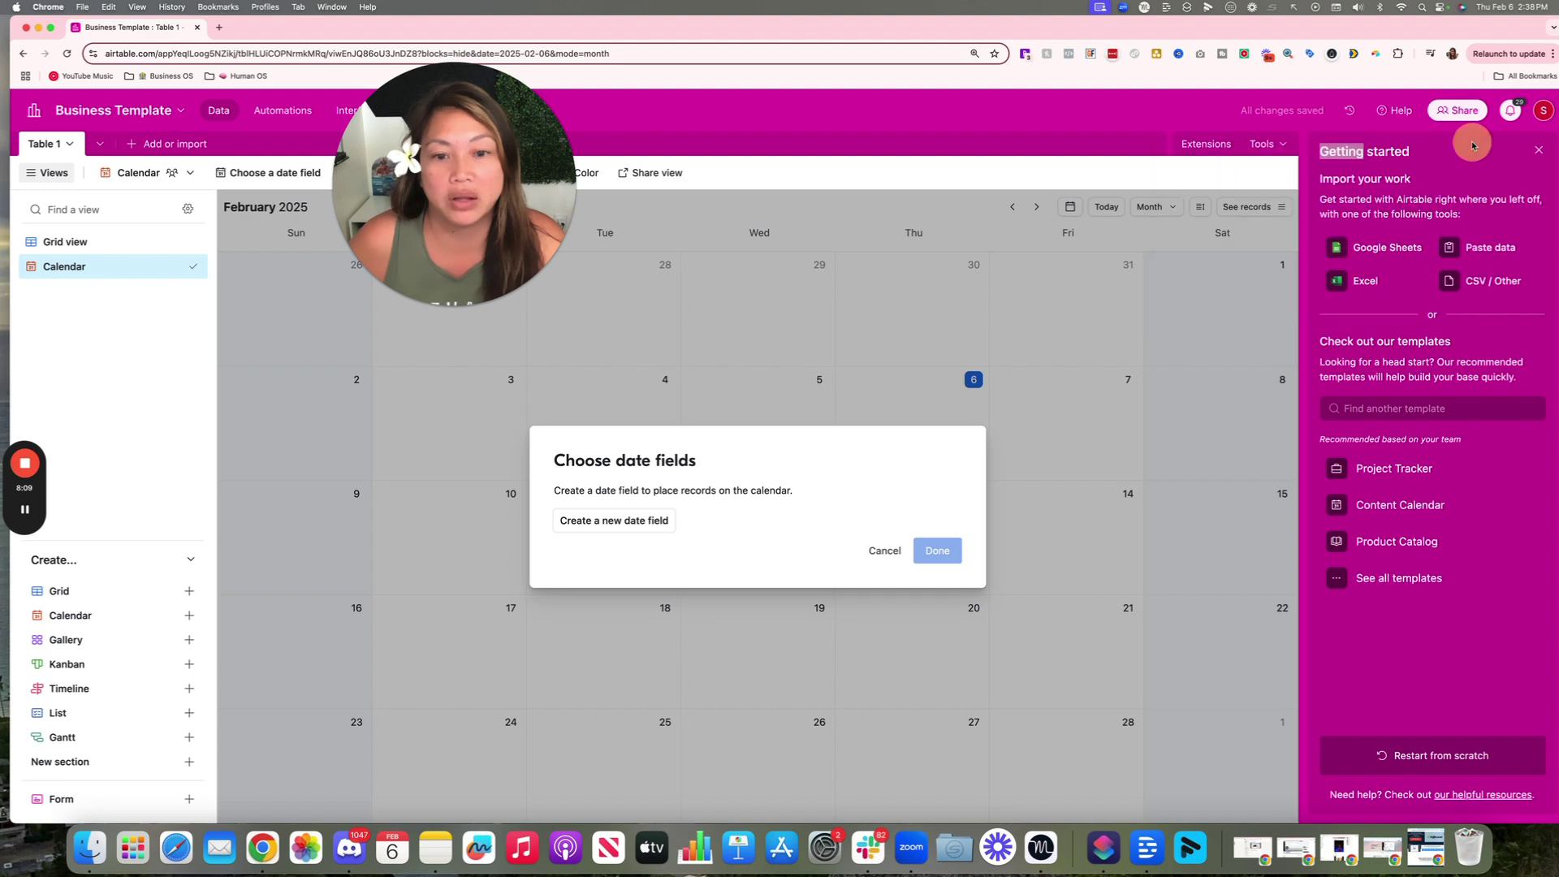
pyautogui.click(650, 520)
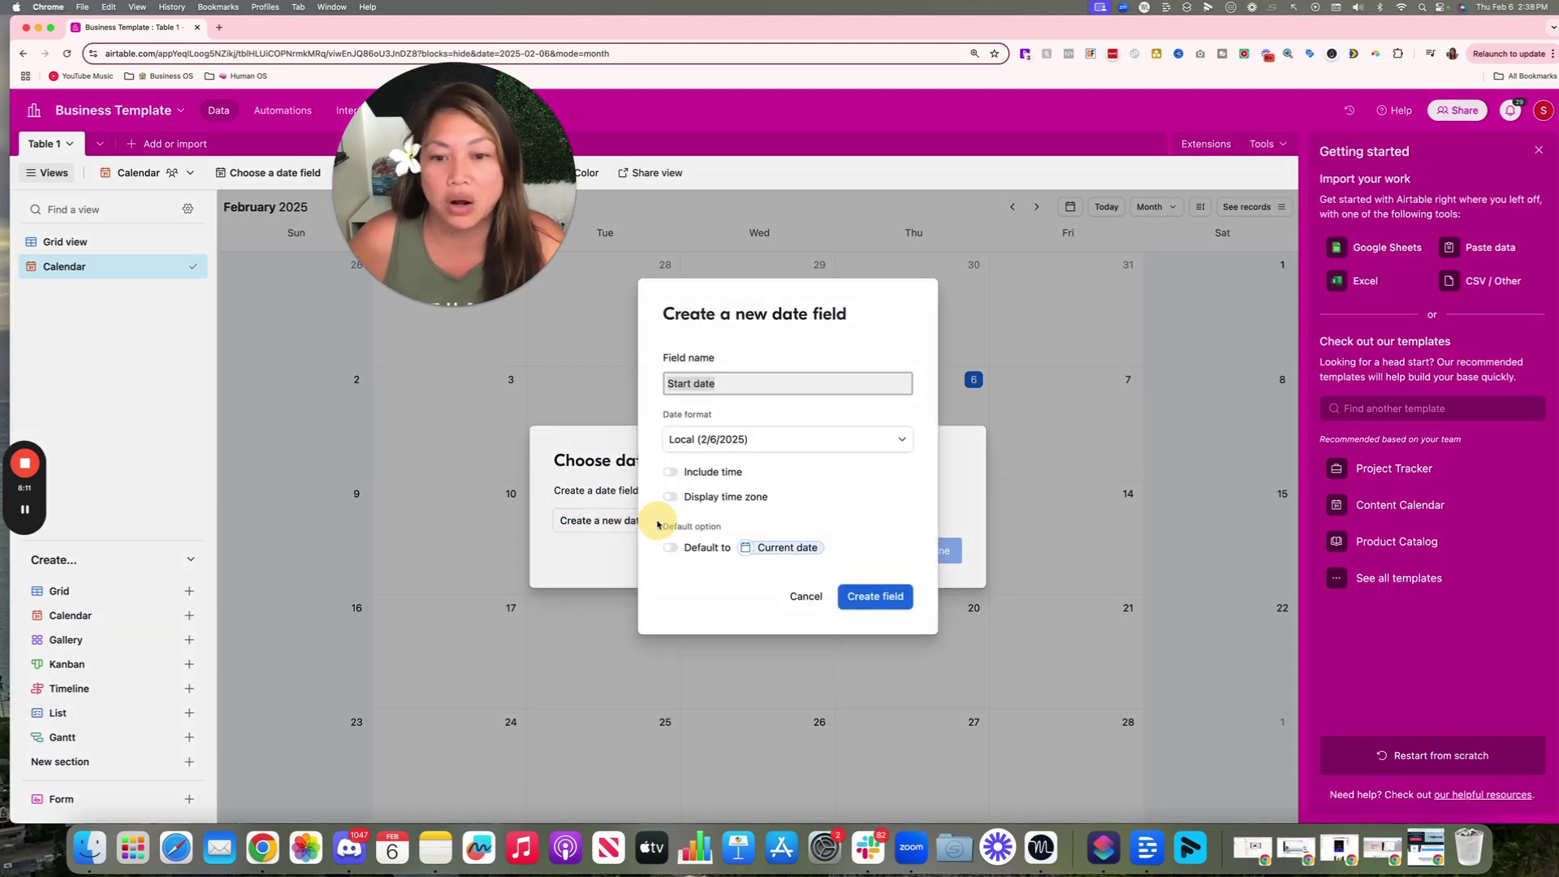
pyautogui.click(893, 595)
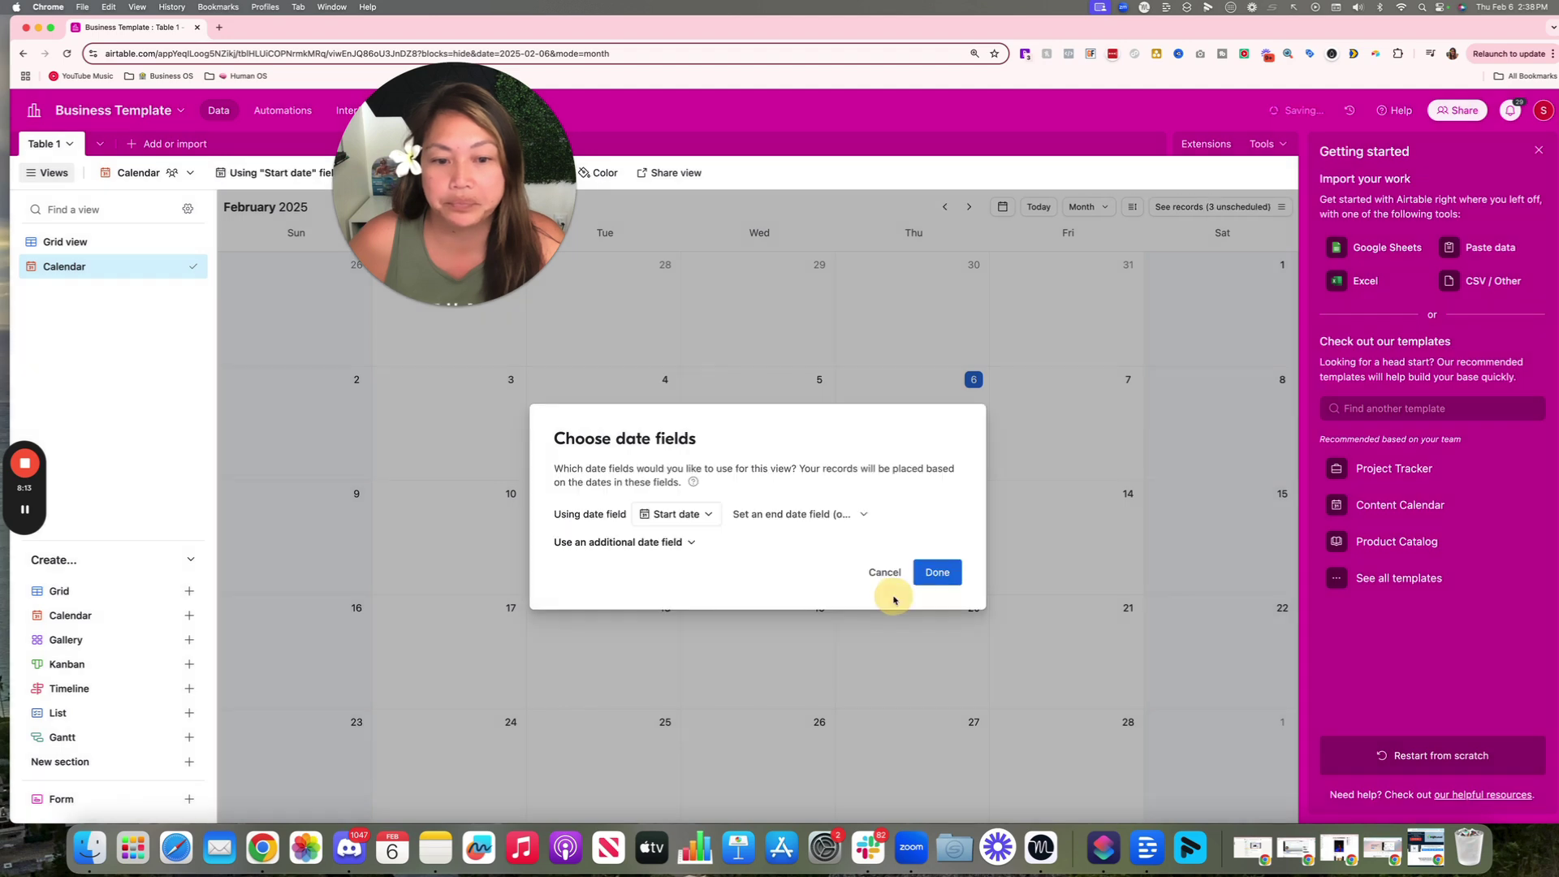
pyautogui.click(934, 573)
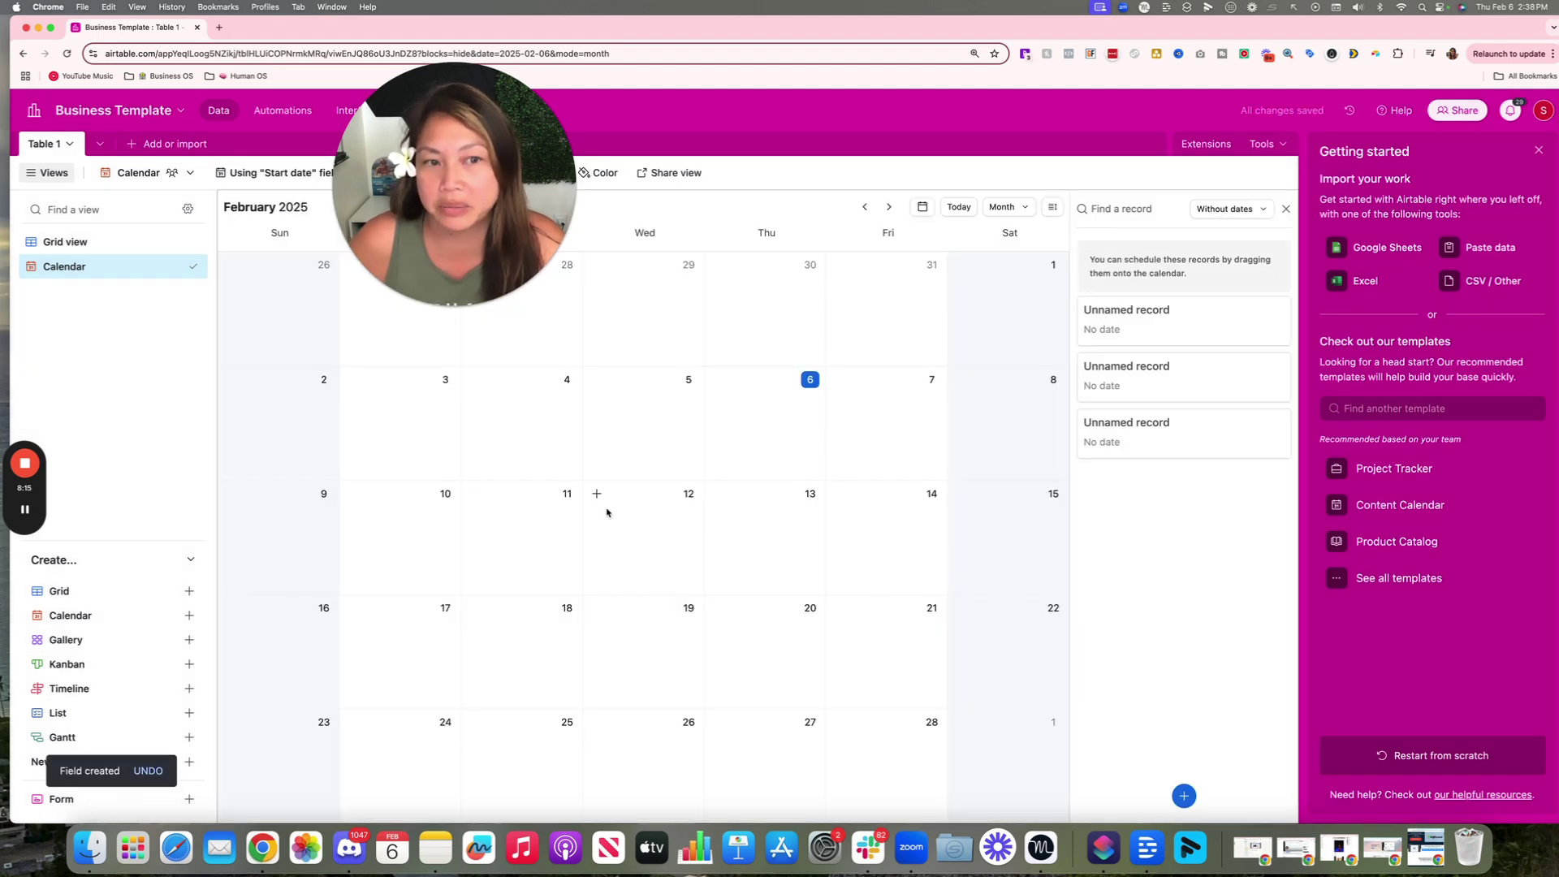
# Create a collaborative view of type Gallery in Table 1, keeping the name Gallery.
pyautogui.click(81, 642)
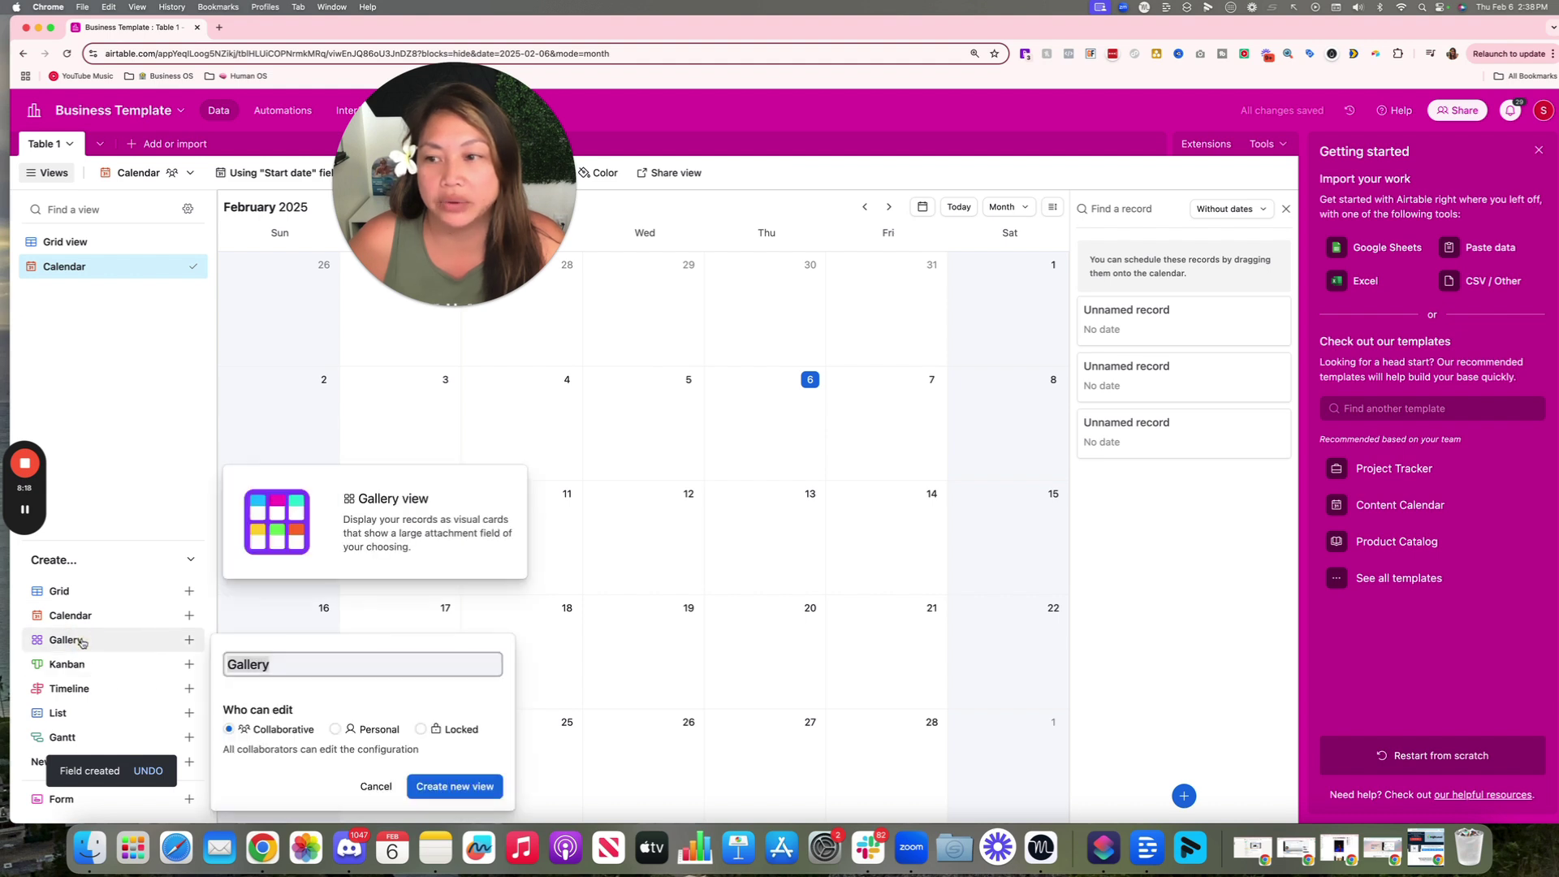
pyautogui.click(459, 788)
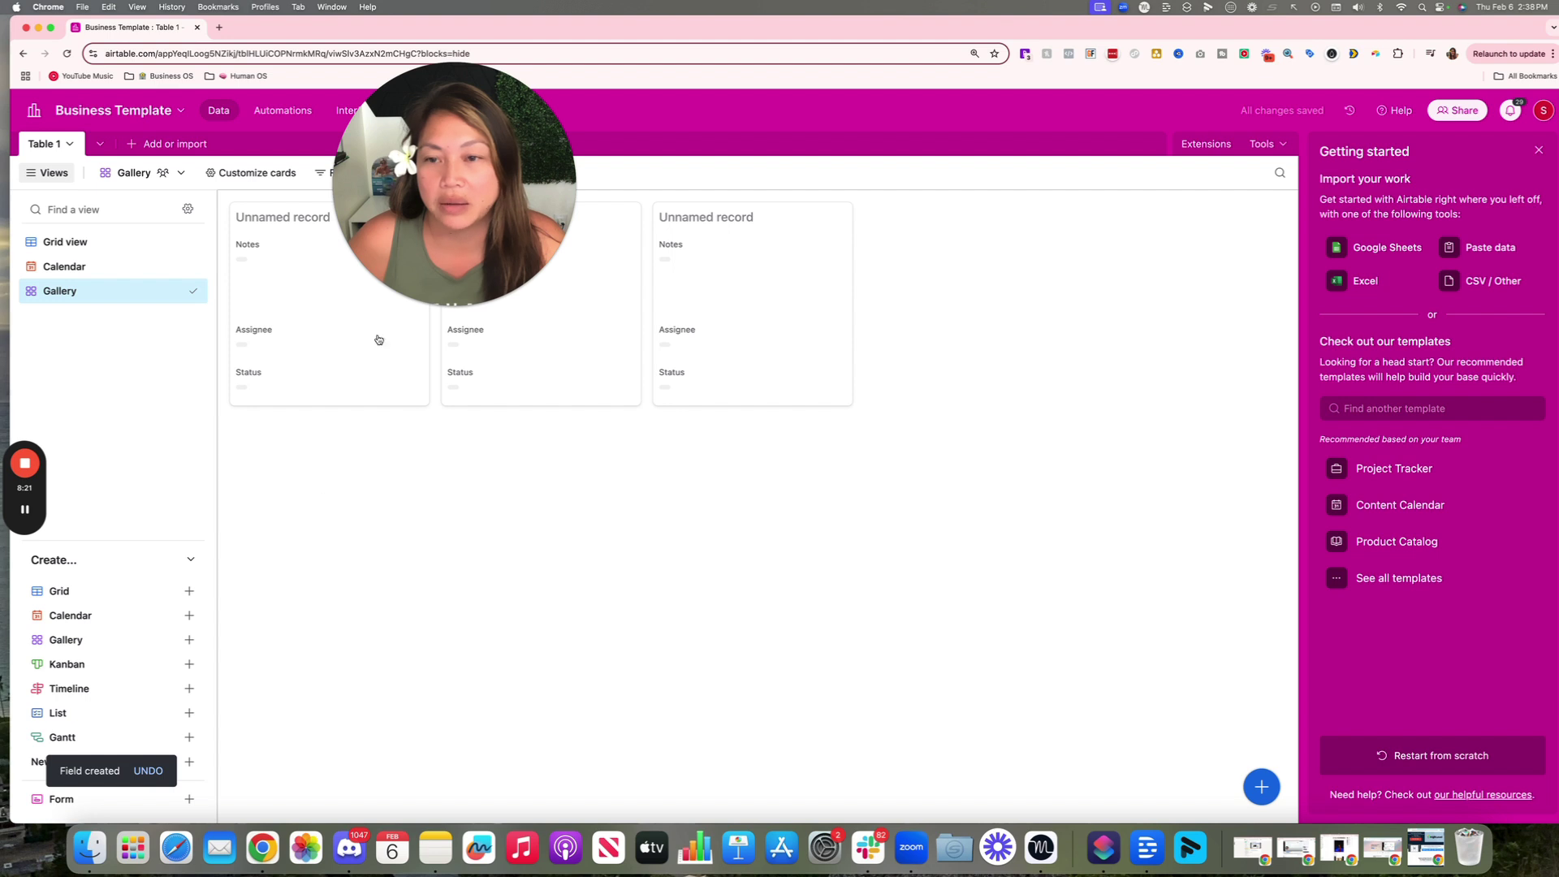
pyautogui.moveTo(479, 187); pyautogui.dragTo(442, 563)
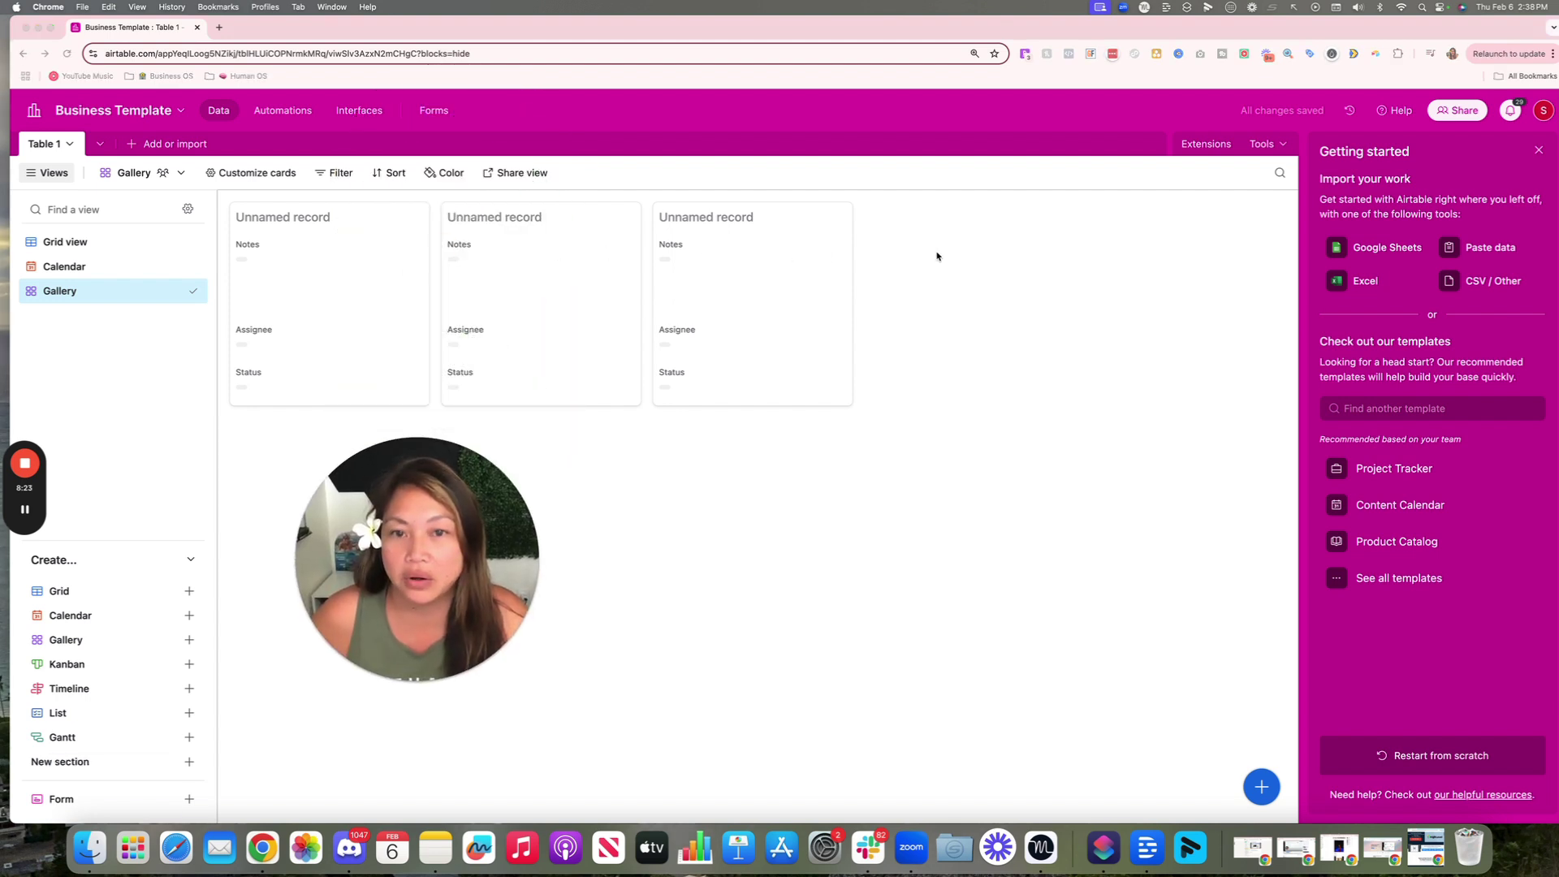
# Create a collaborative Kanban view in Table 1 with its records stacked by the Status field.
pyautogui.click(102, 664)
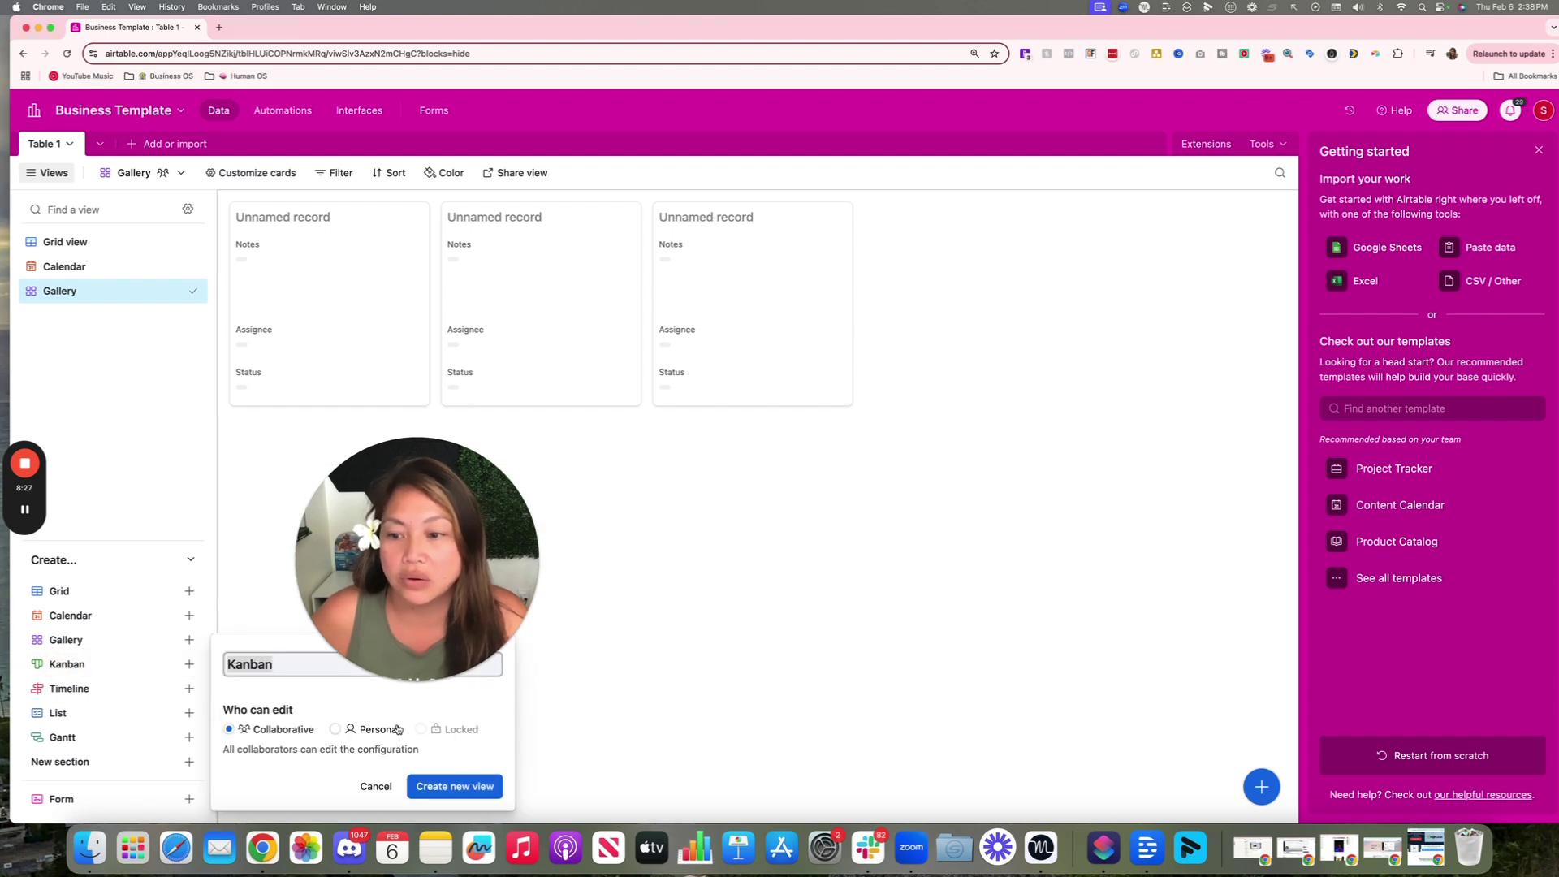
pyautogui.click(446, 786)
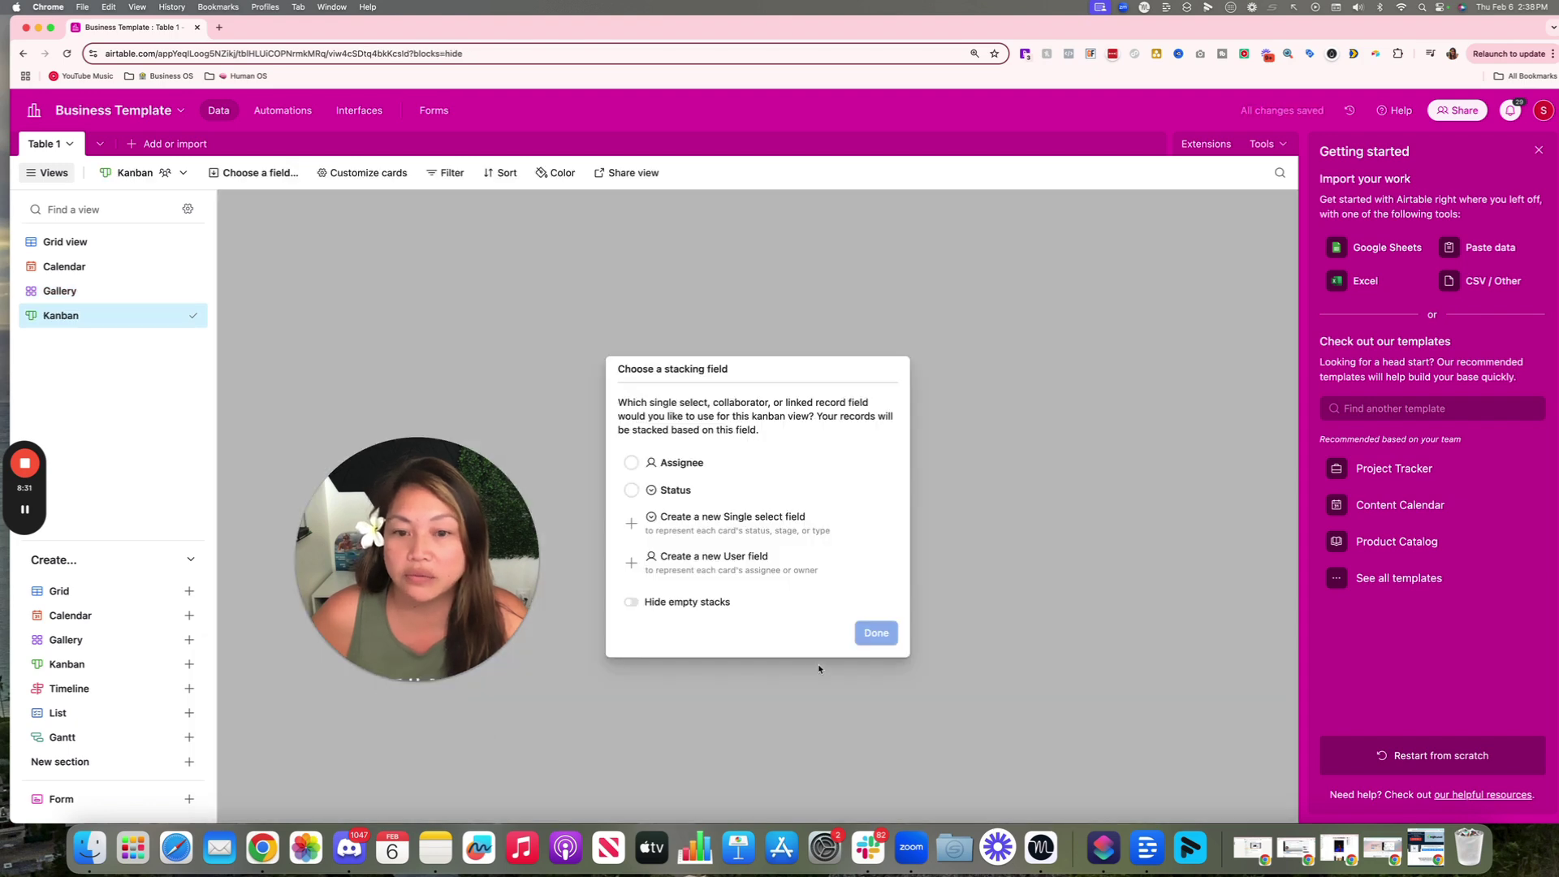
pyautogui.click(665, 462)
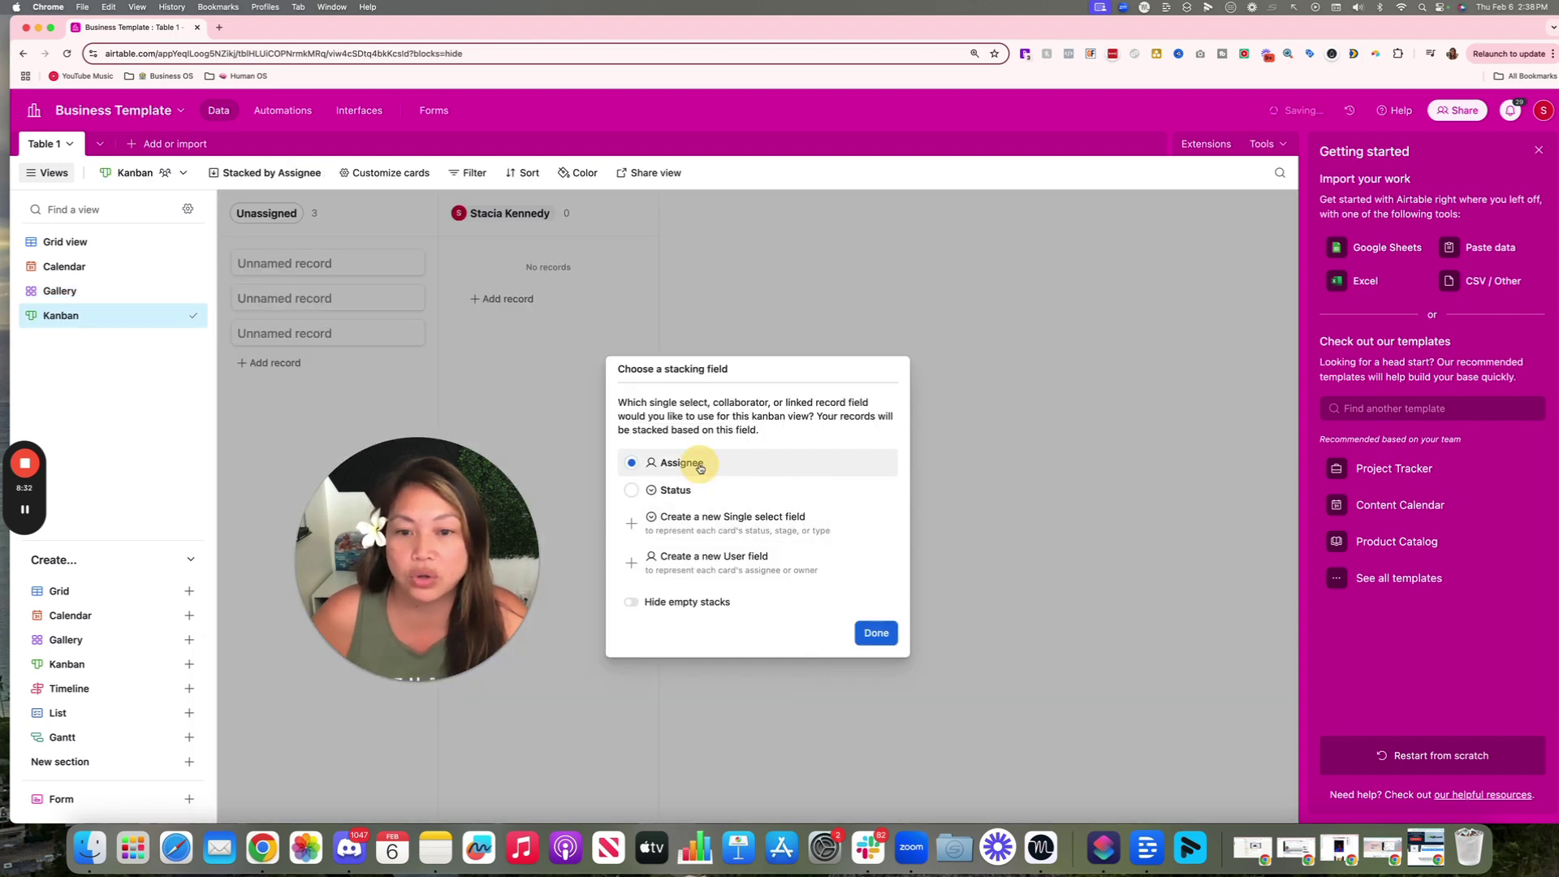
pyautogui.click(694, 489)
pyautogui.click(895, 640)
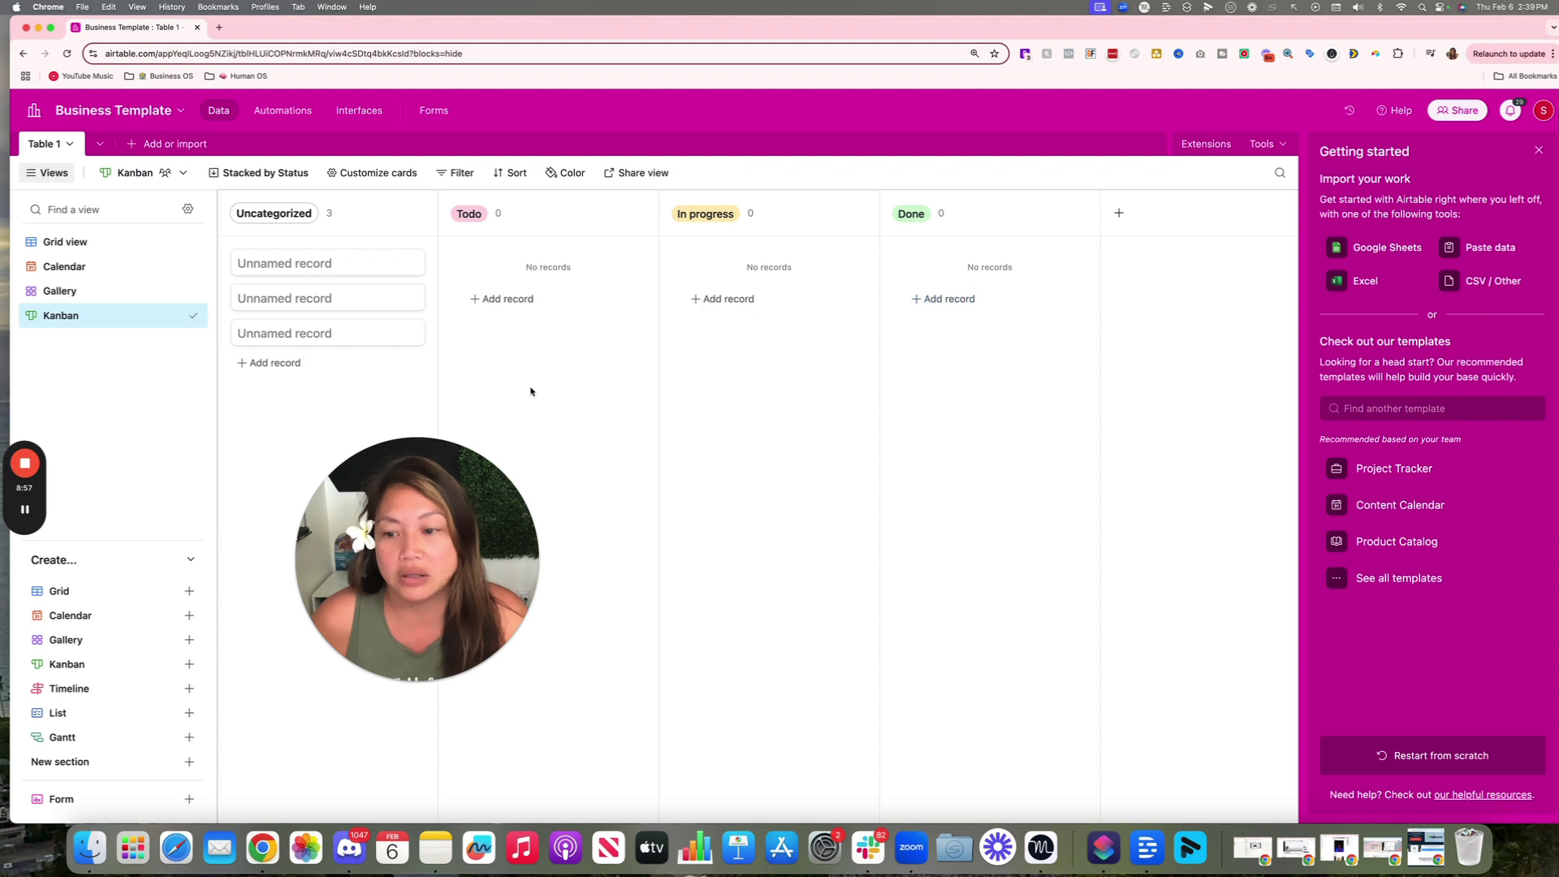
# Create a collaborative Timeline view in Table 1 that places records by the Start date field, without grouping and with the default labels.
pyautogui.moveTo(65, 692)
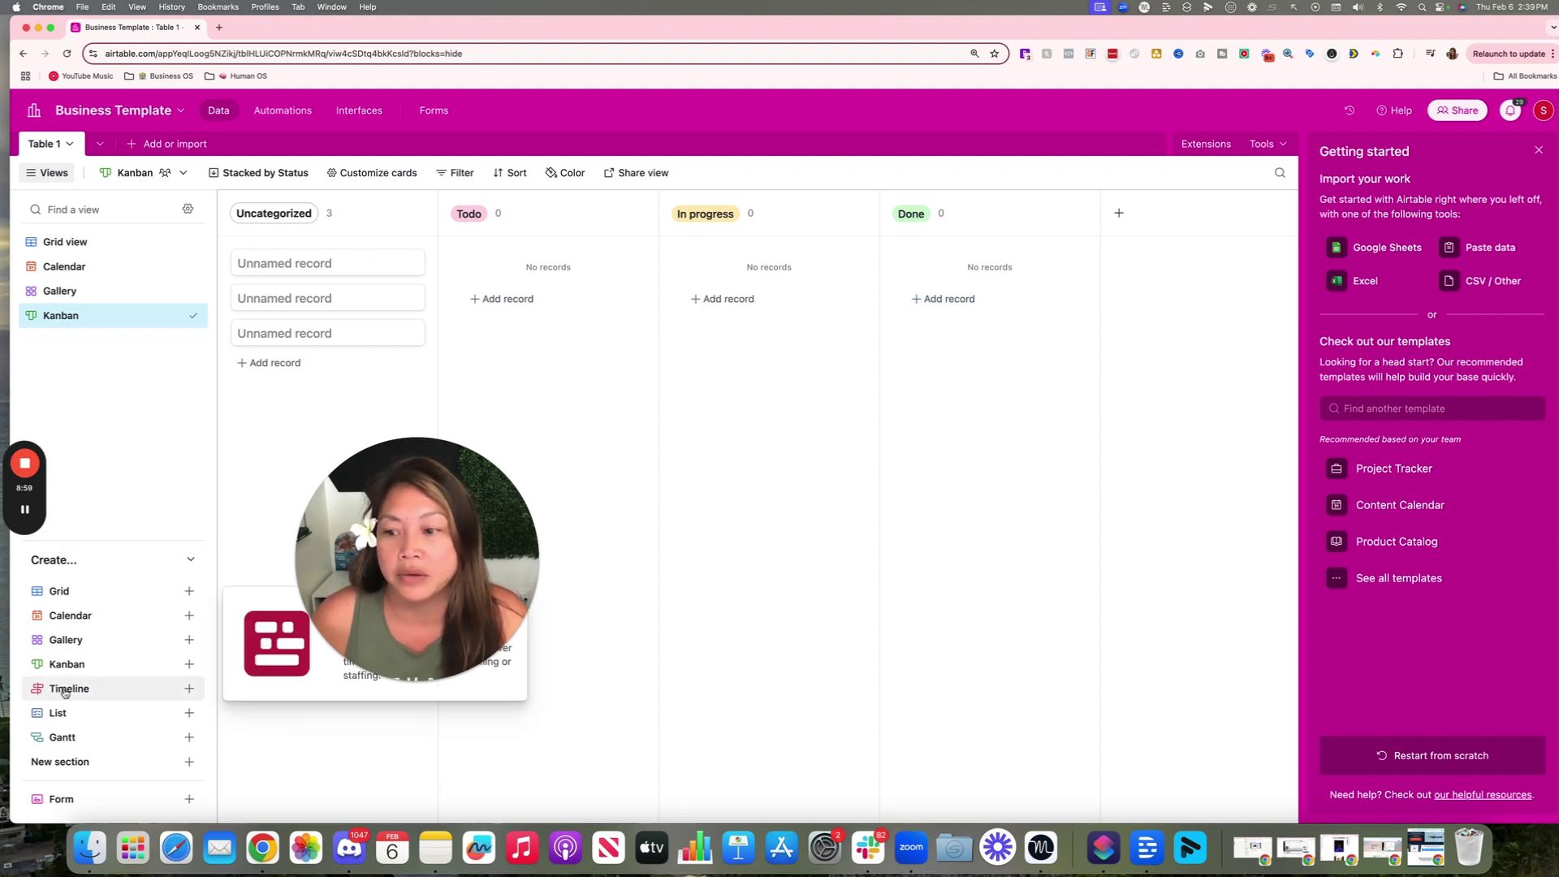
pyautogui.moveTo(43, 720)
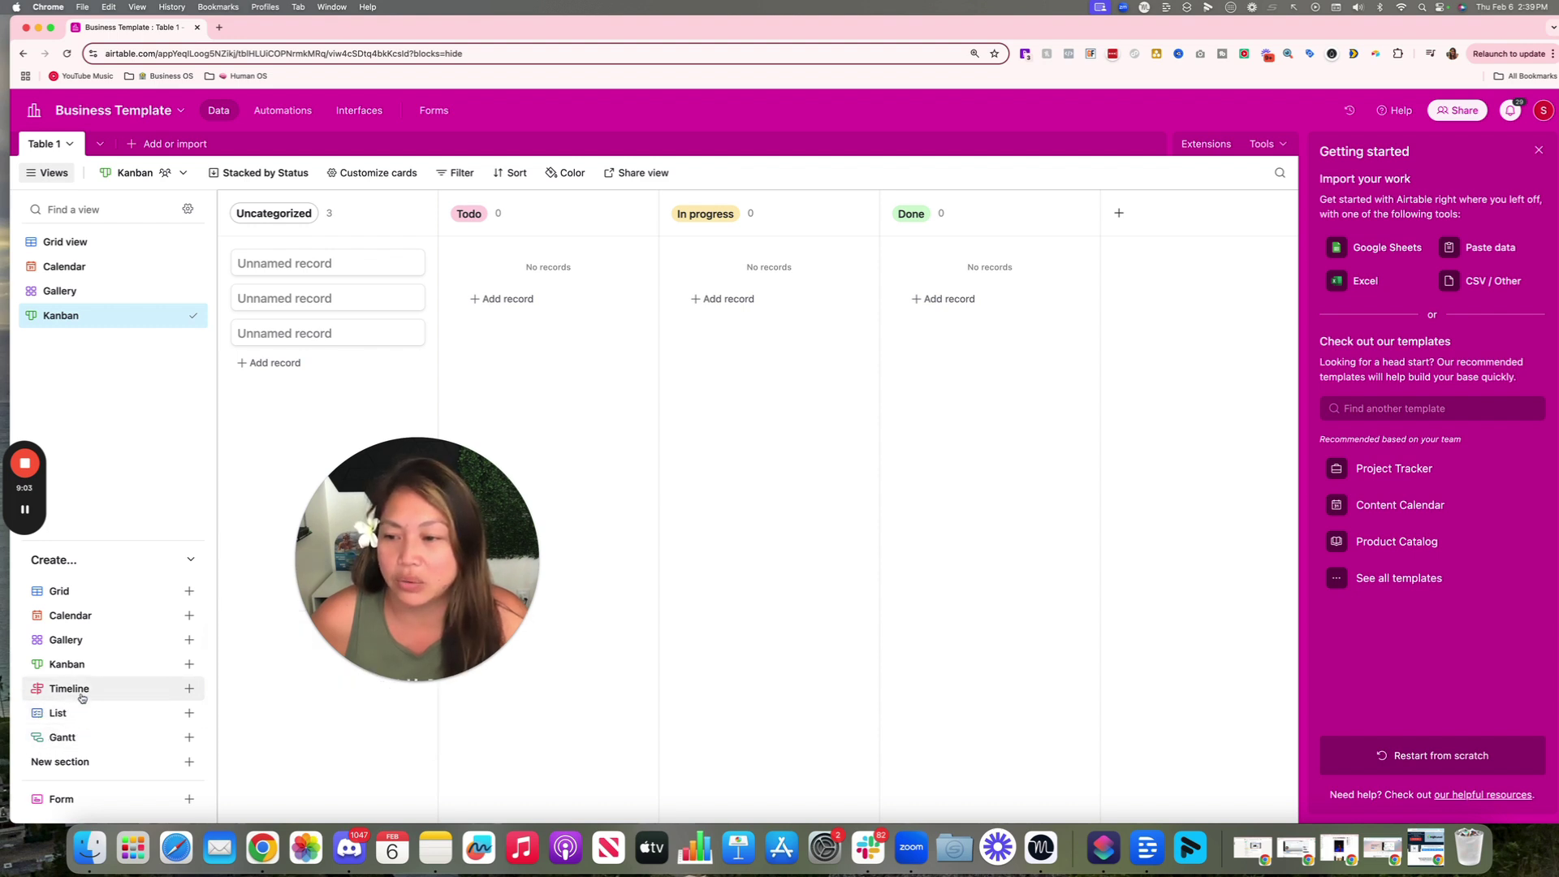
pyautogui.moveTo(83, 599)
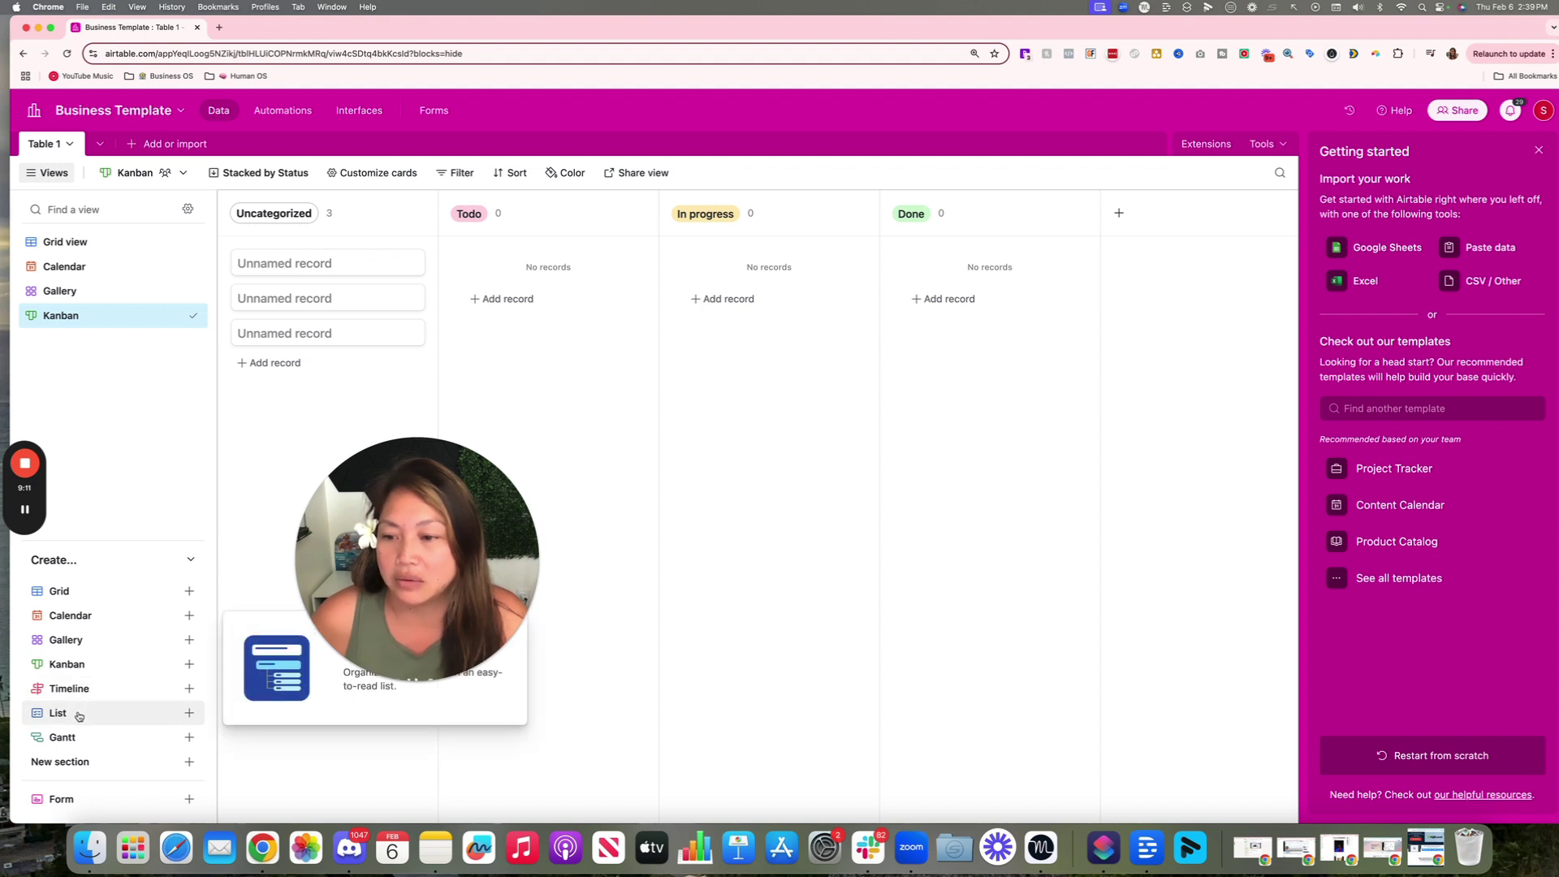
pyautogui.click(88, 691)
pyautogui.click(439, 786)
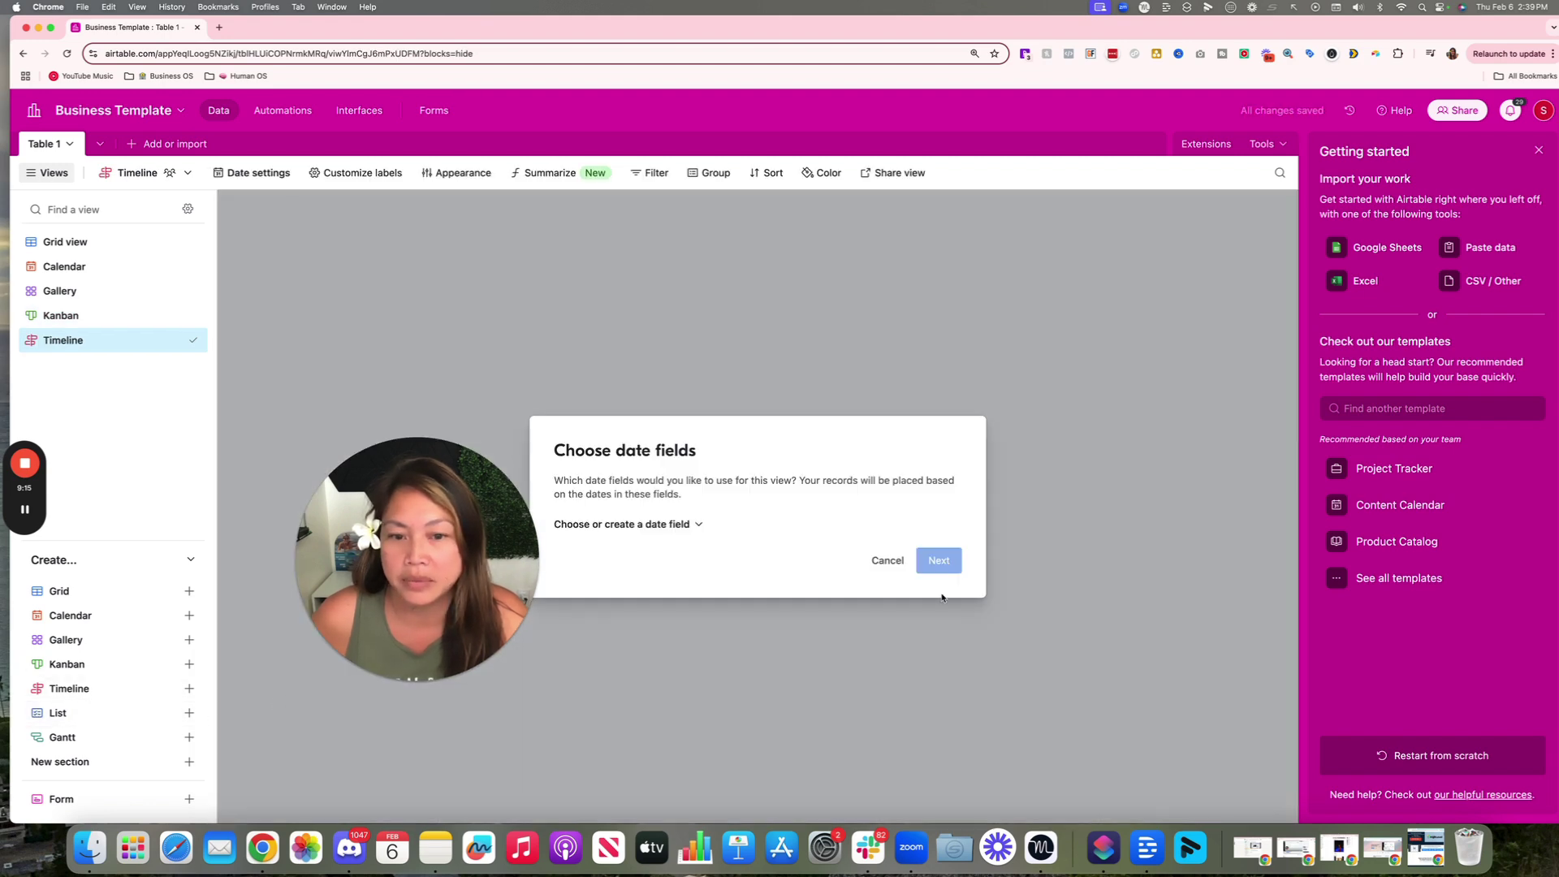
pyautogui.click(654, 525)
pyautogui.click(603, 569)
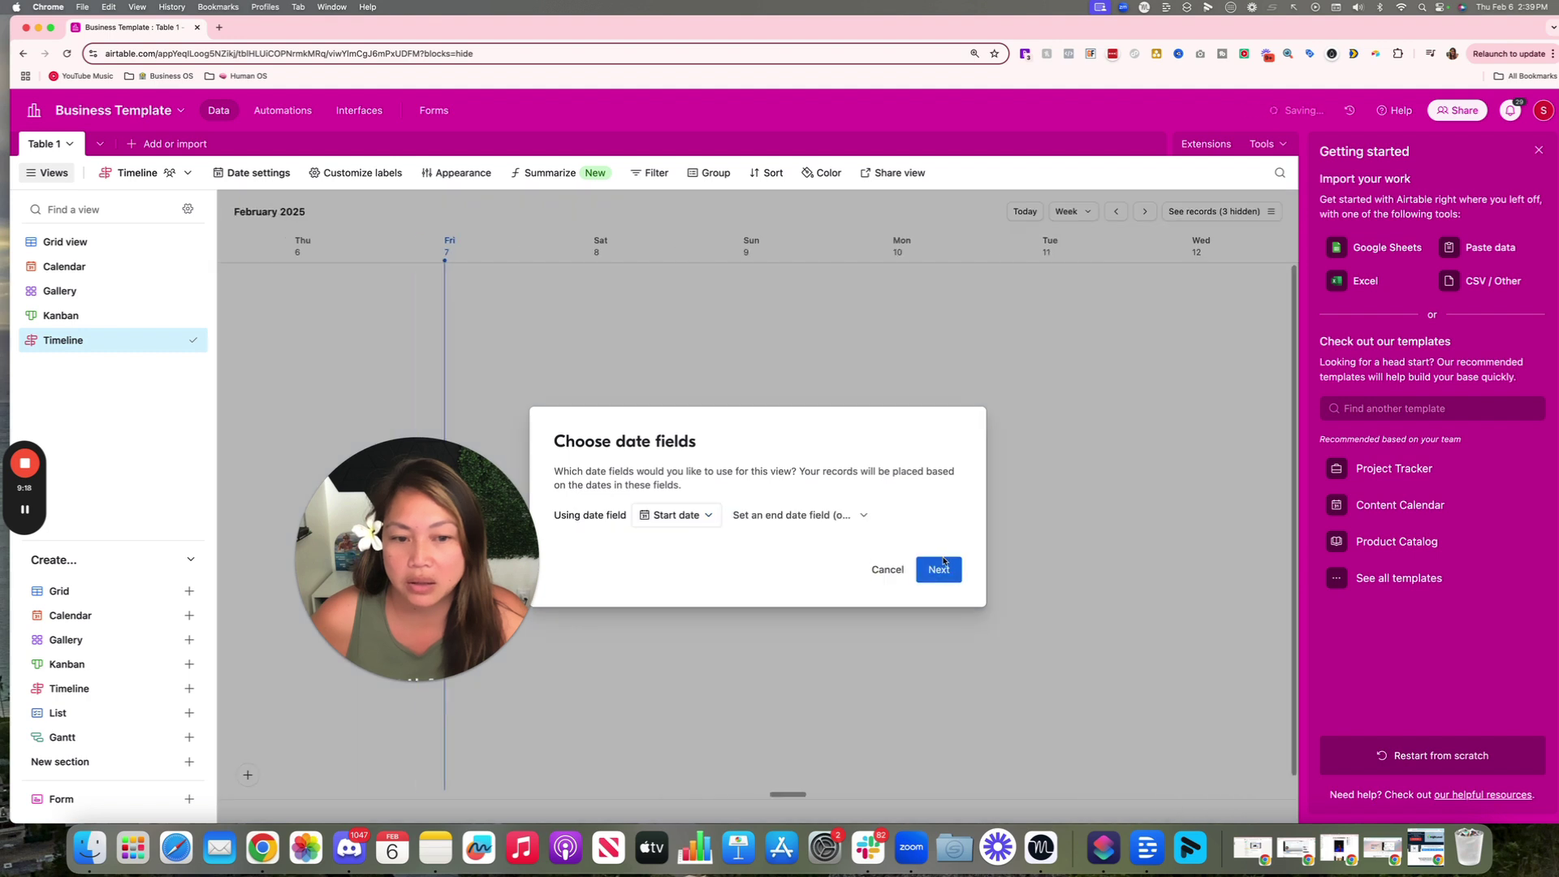
pyautogui.click(939, 560)
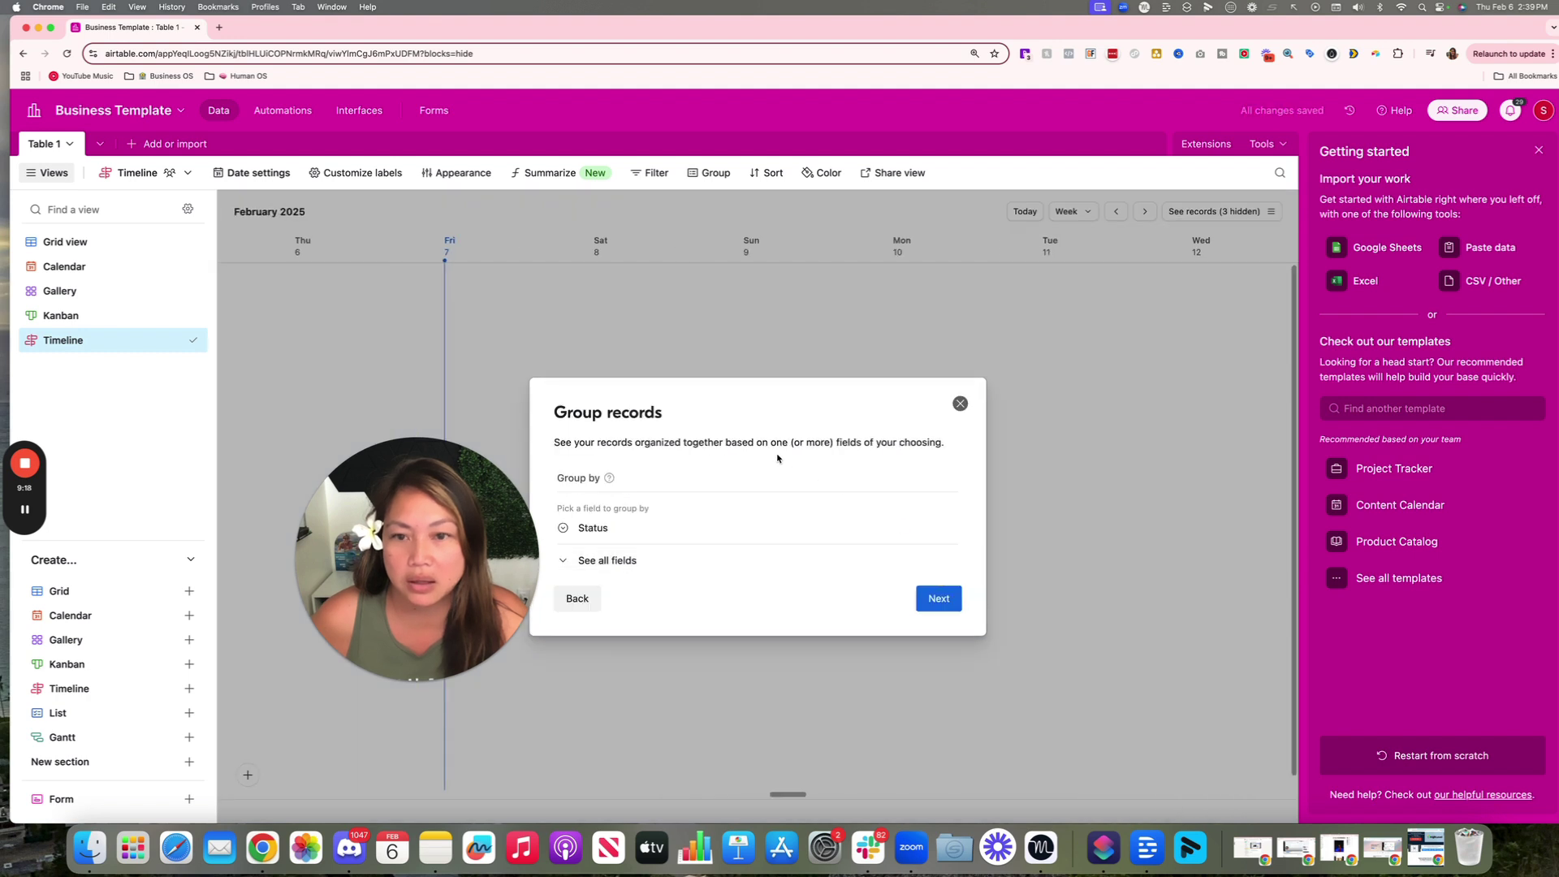
pyautogui.click(939, 602)
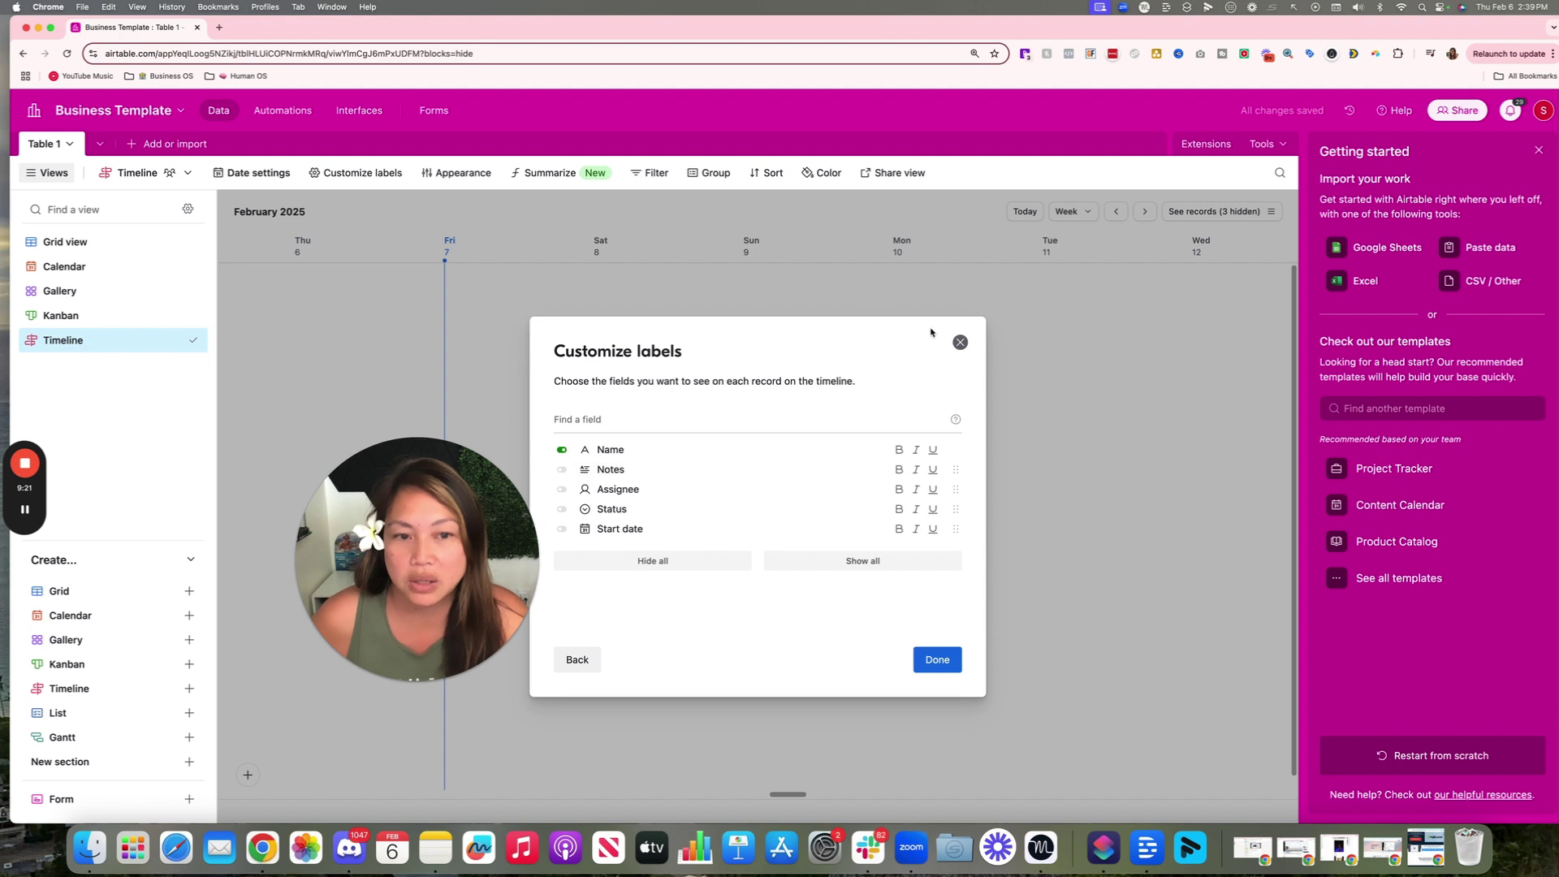
pyautogui.click(960, 342)
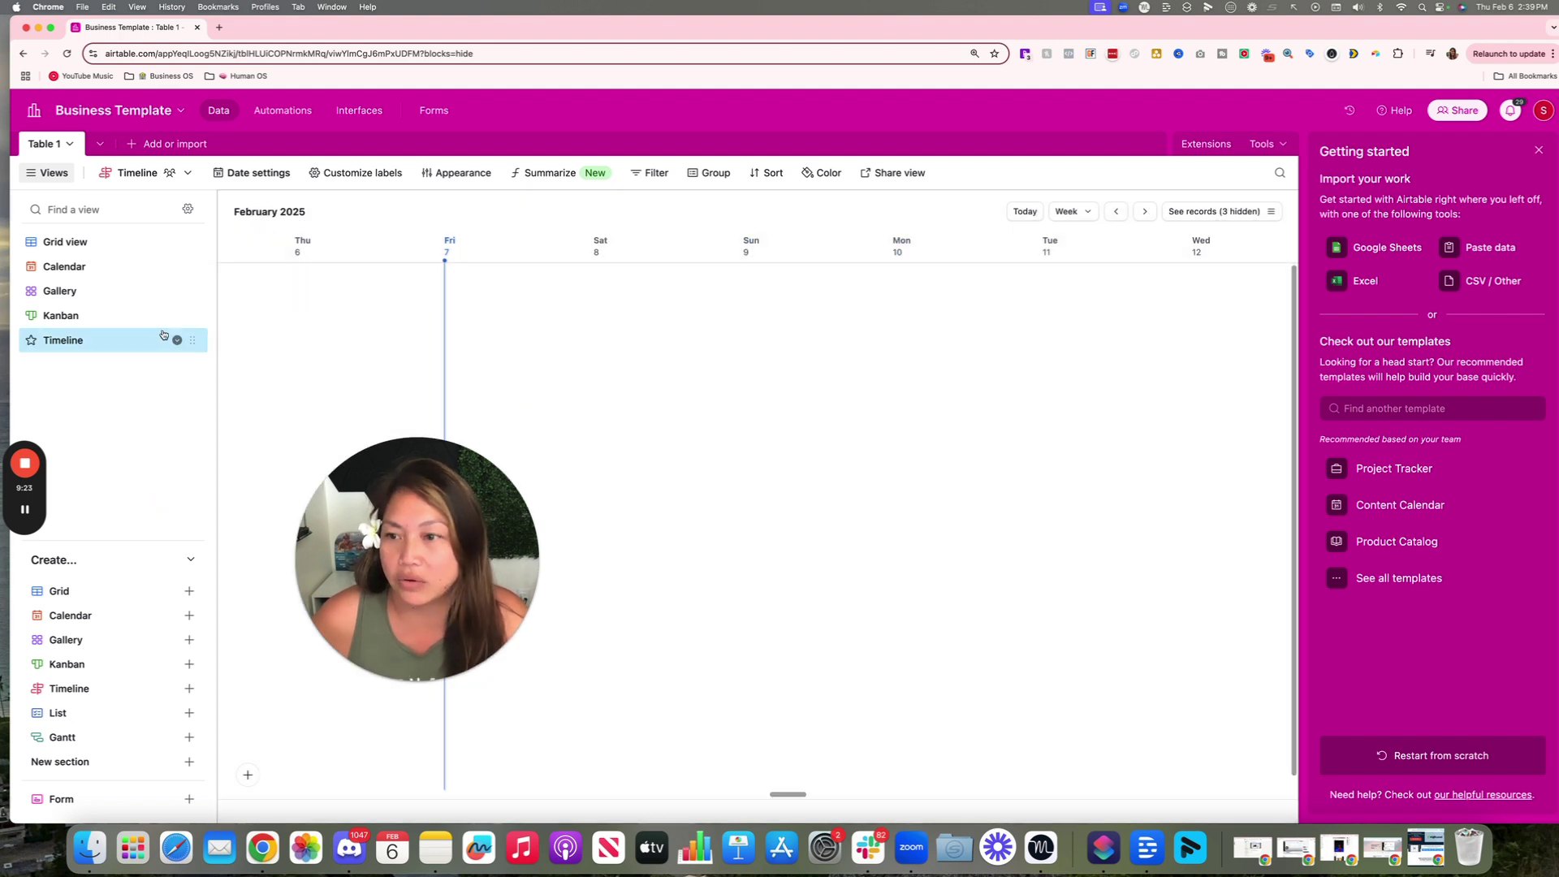
pyautogui.click(177, 340)
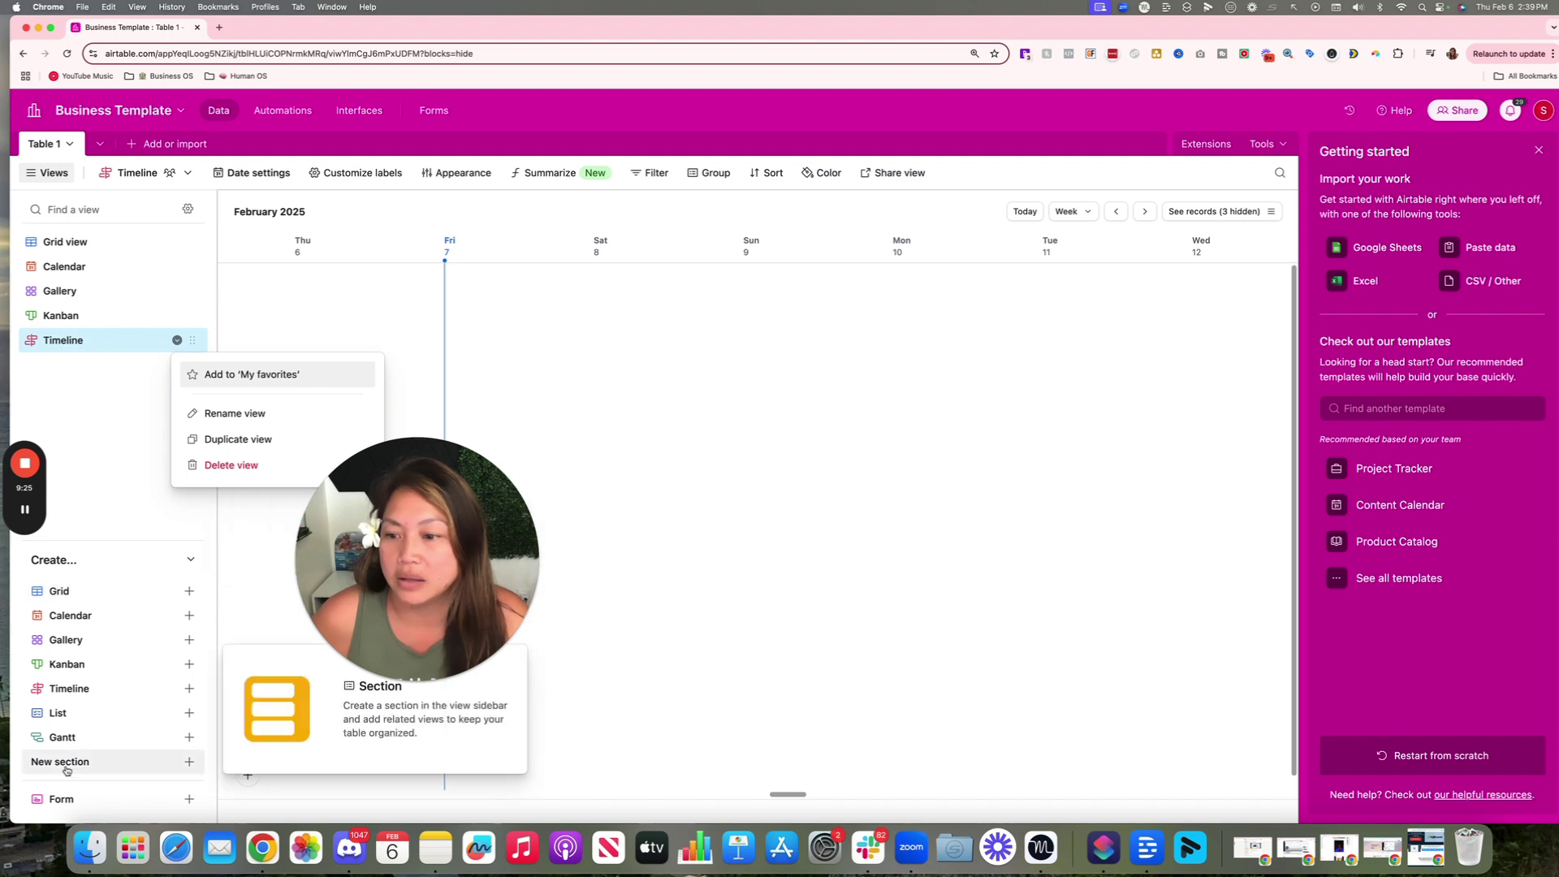
pyautogui.click(90, 733)
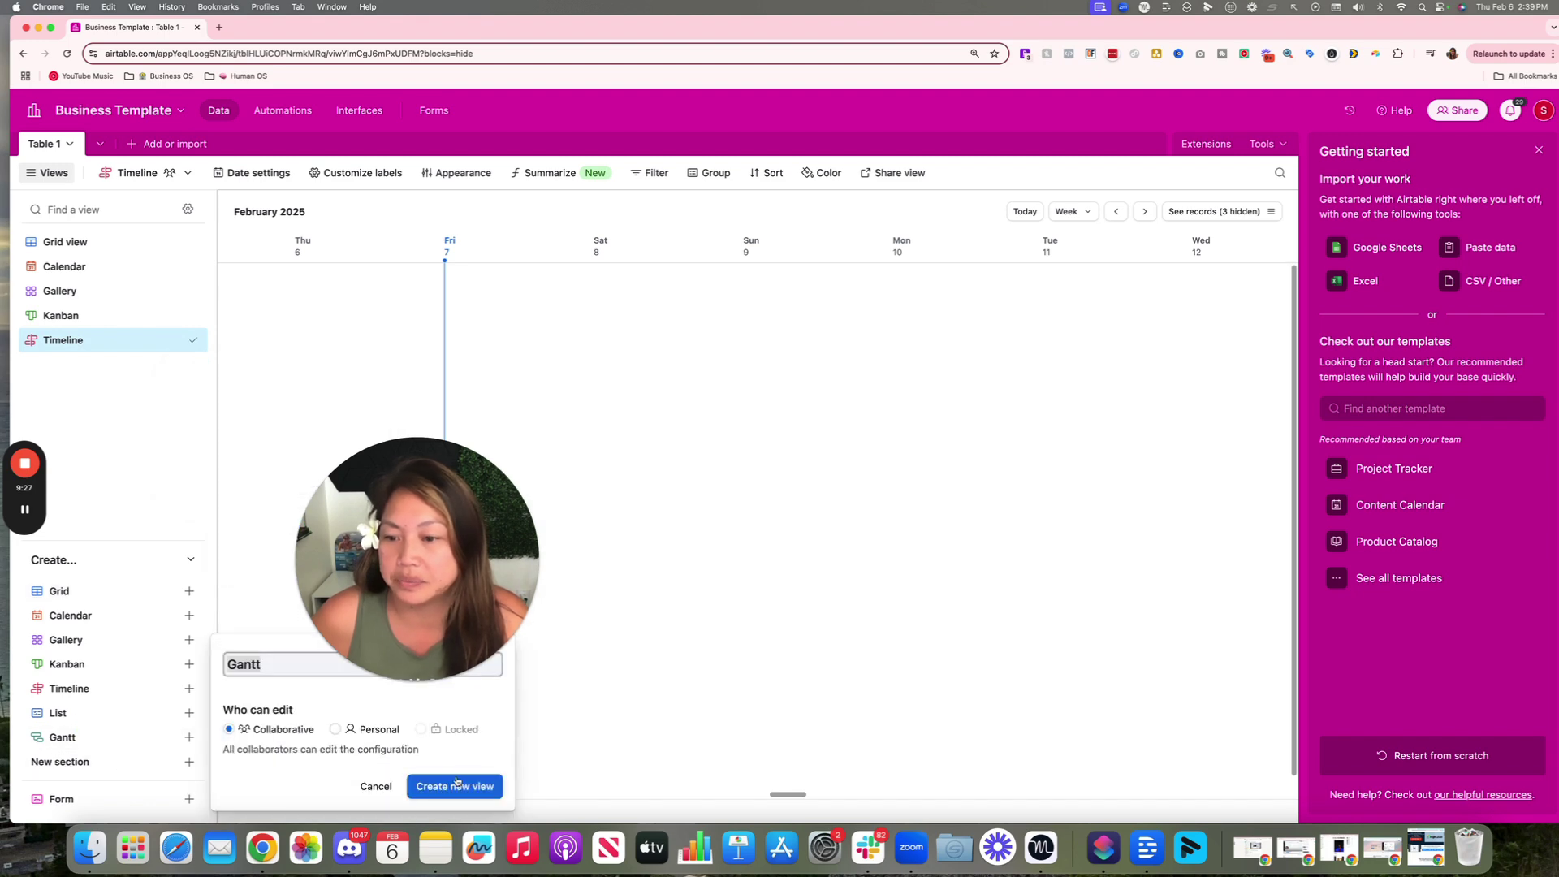
pyautogui.click(449, 783)
pyautogui.click(434, 785)
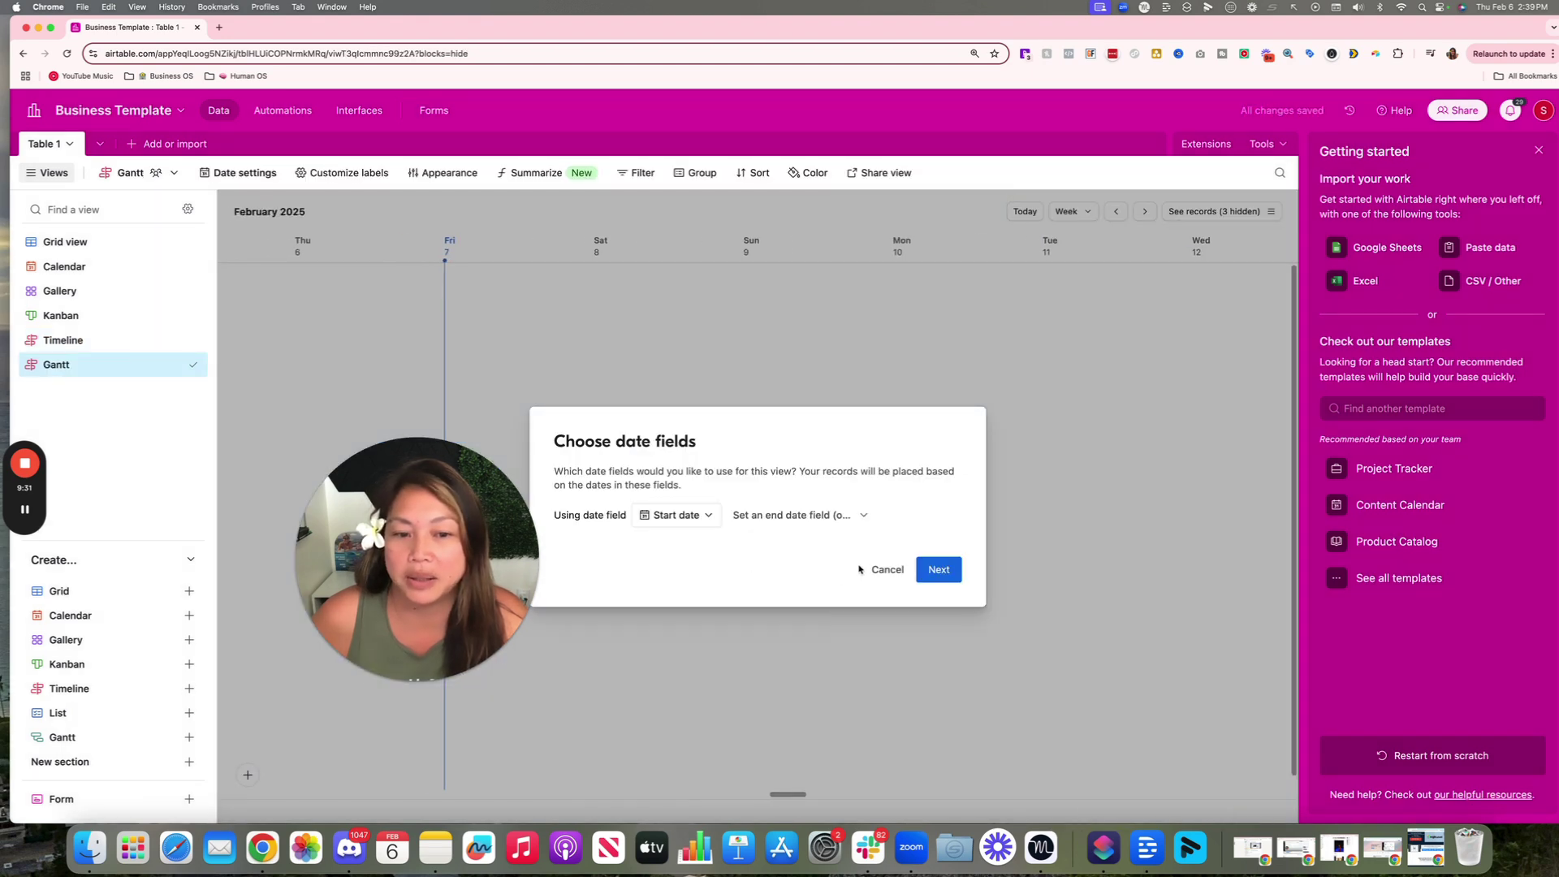
pyautogui.click(868, 570)
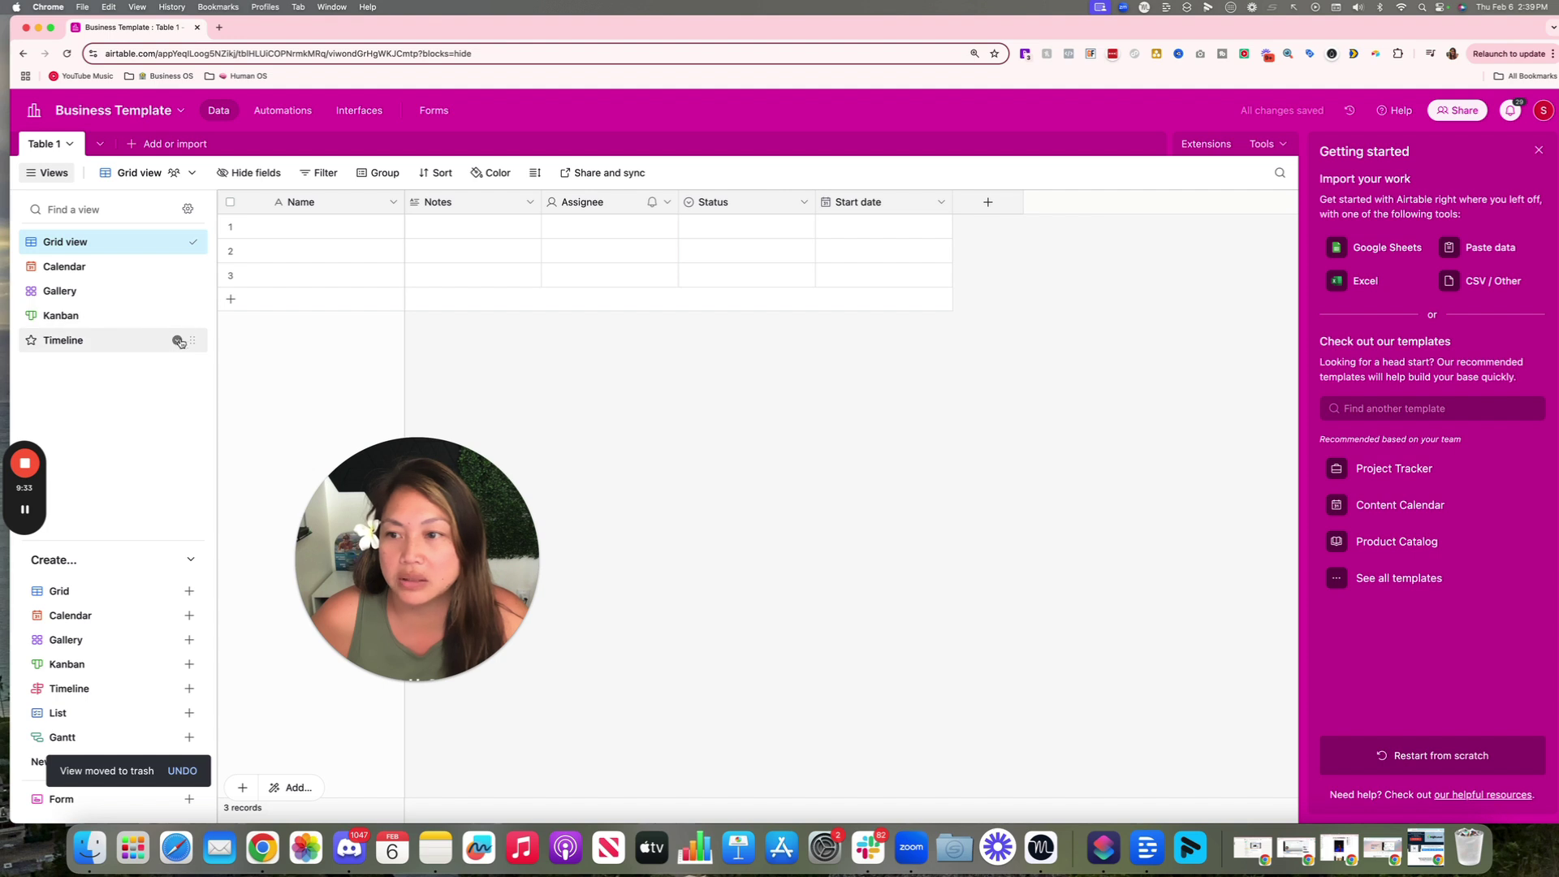
# Delete the Timeline, Kanban, Gallery and Calendar views from Table 1.
pyautogui.click(178, 341)
pyautogui.press('Escape')
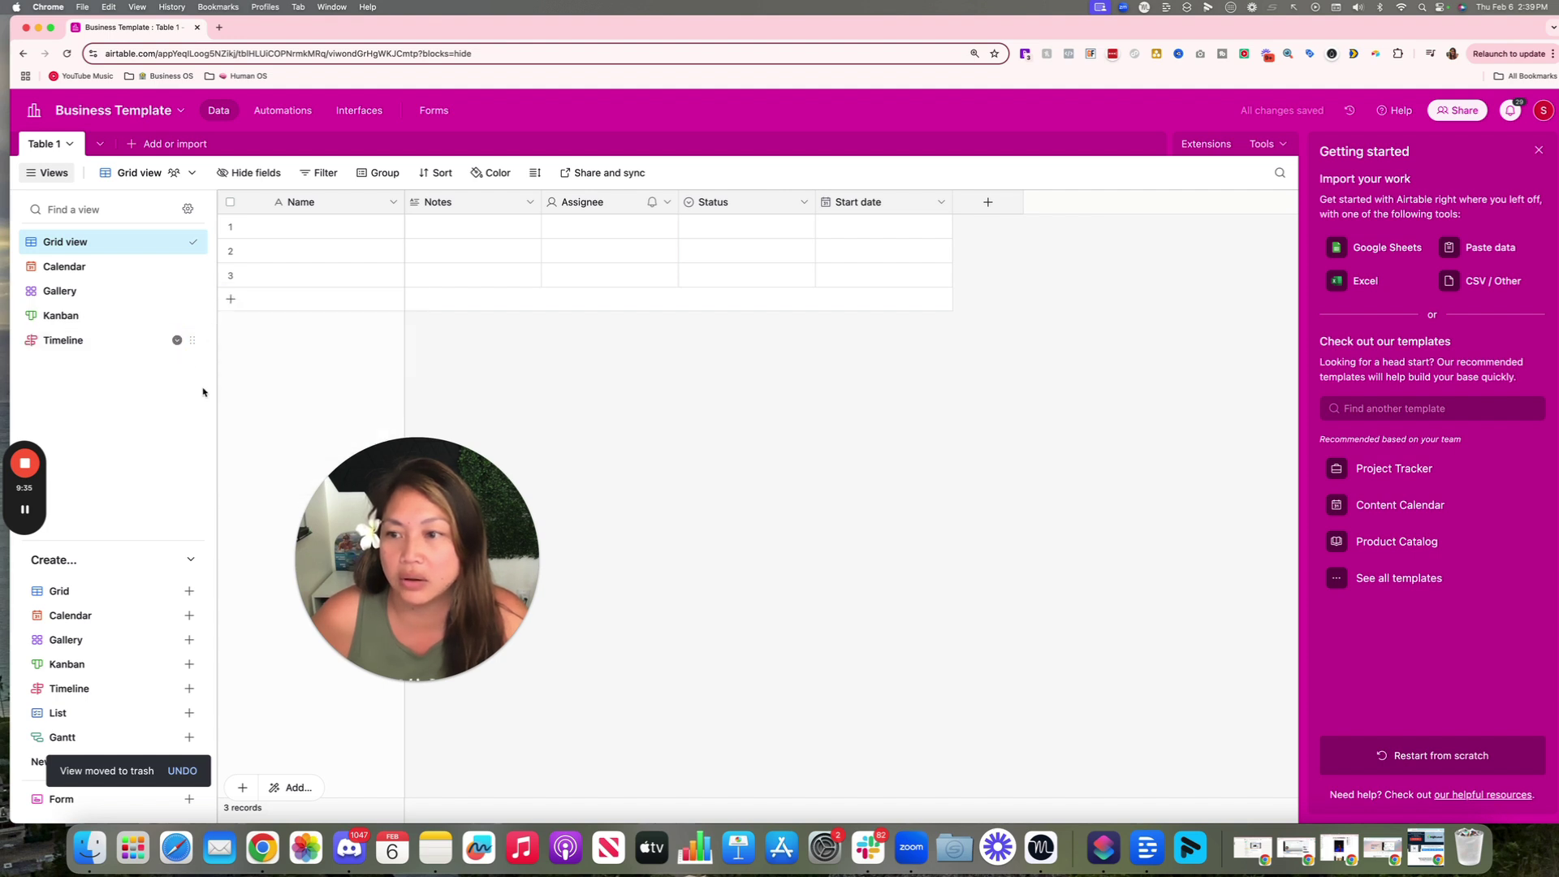
pyautogui.click(177, 315)
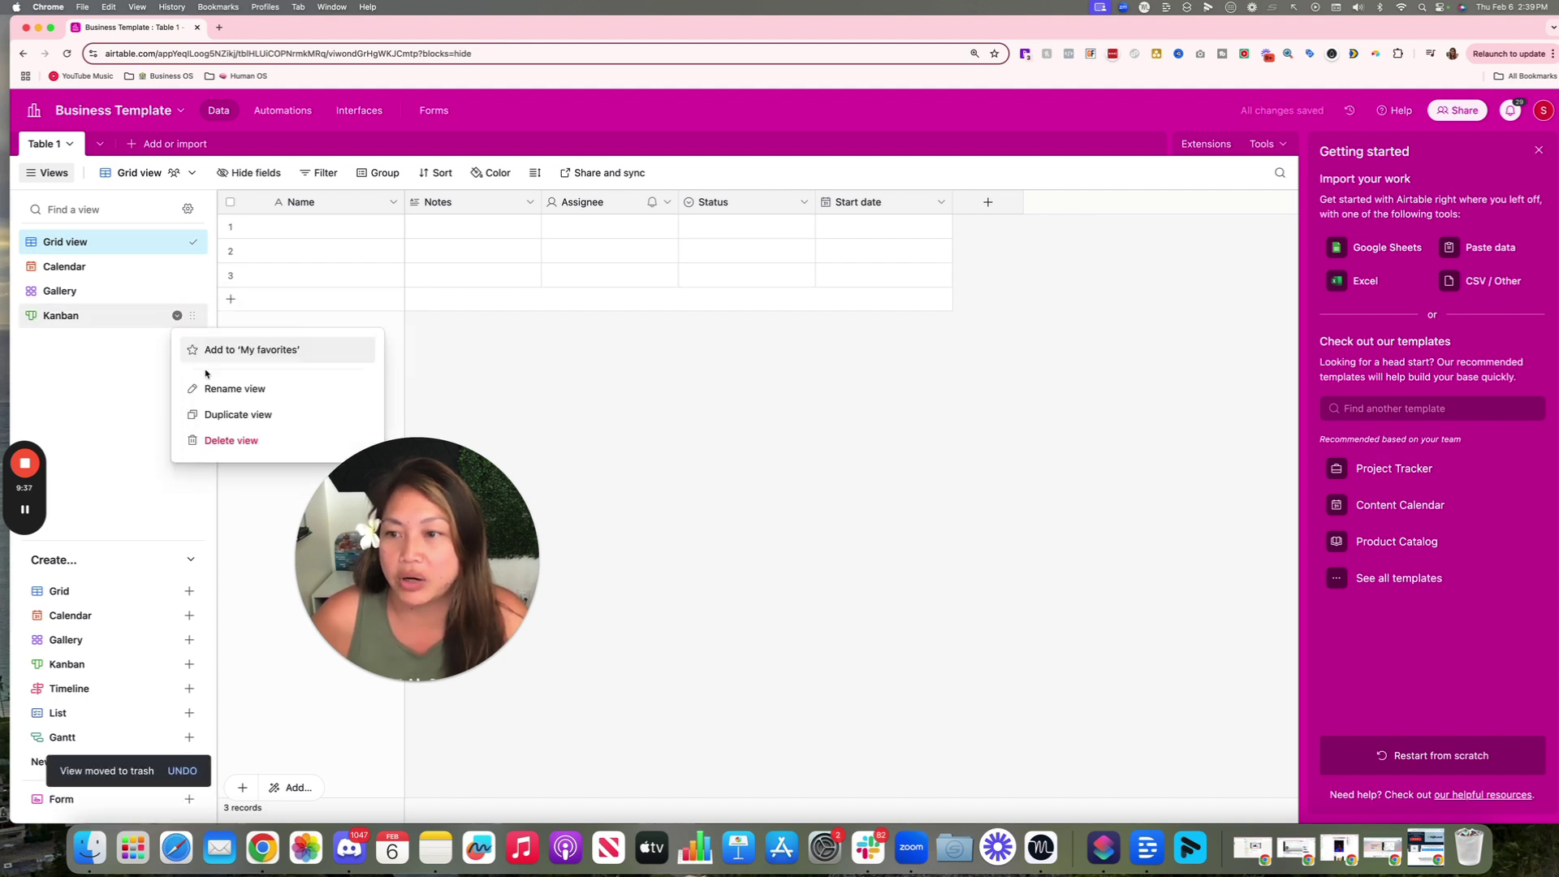
pyautogui.click(231, 441)
pyautogui.click(177, 291)
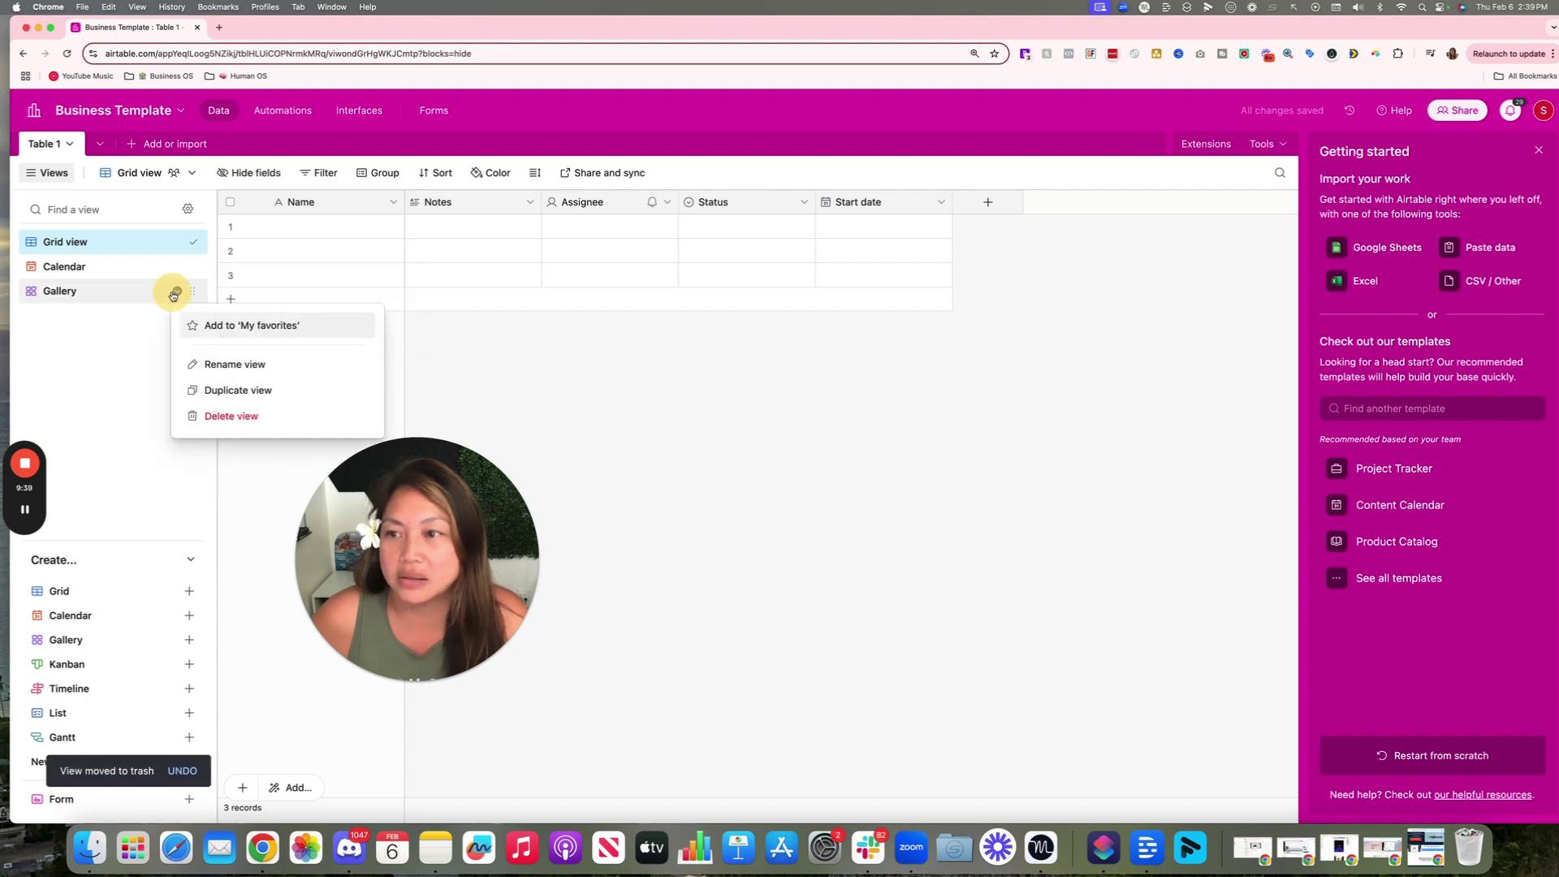
pyautogui.click(215, 418)
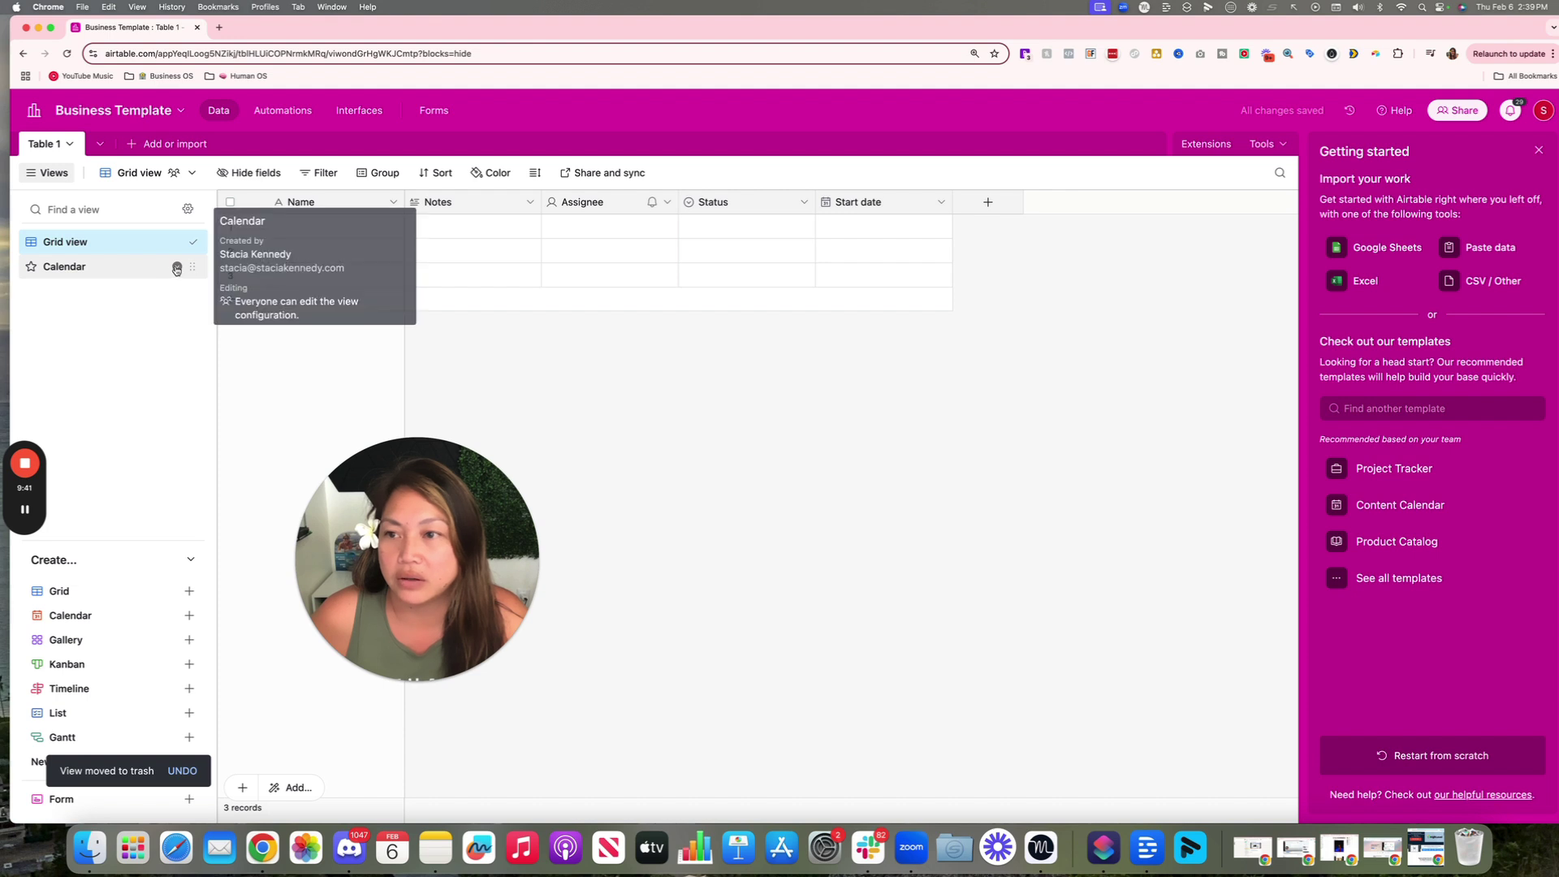
pyautogui.click(176, 269)
pyautogui.click(213, 390)
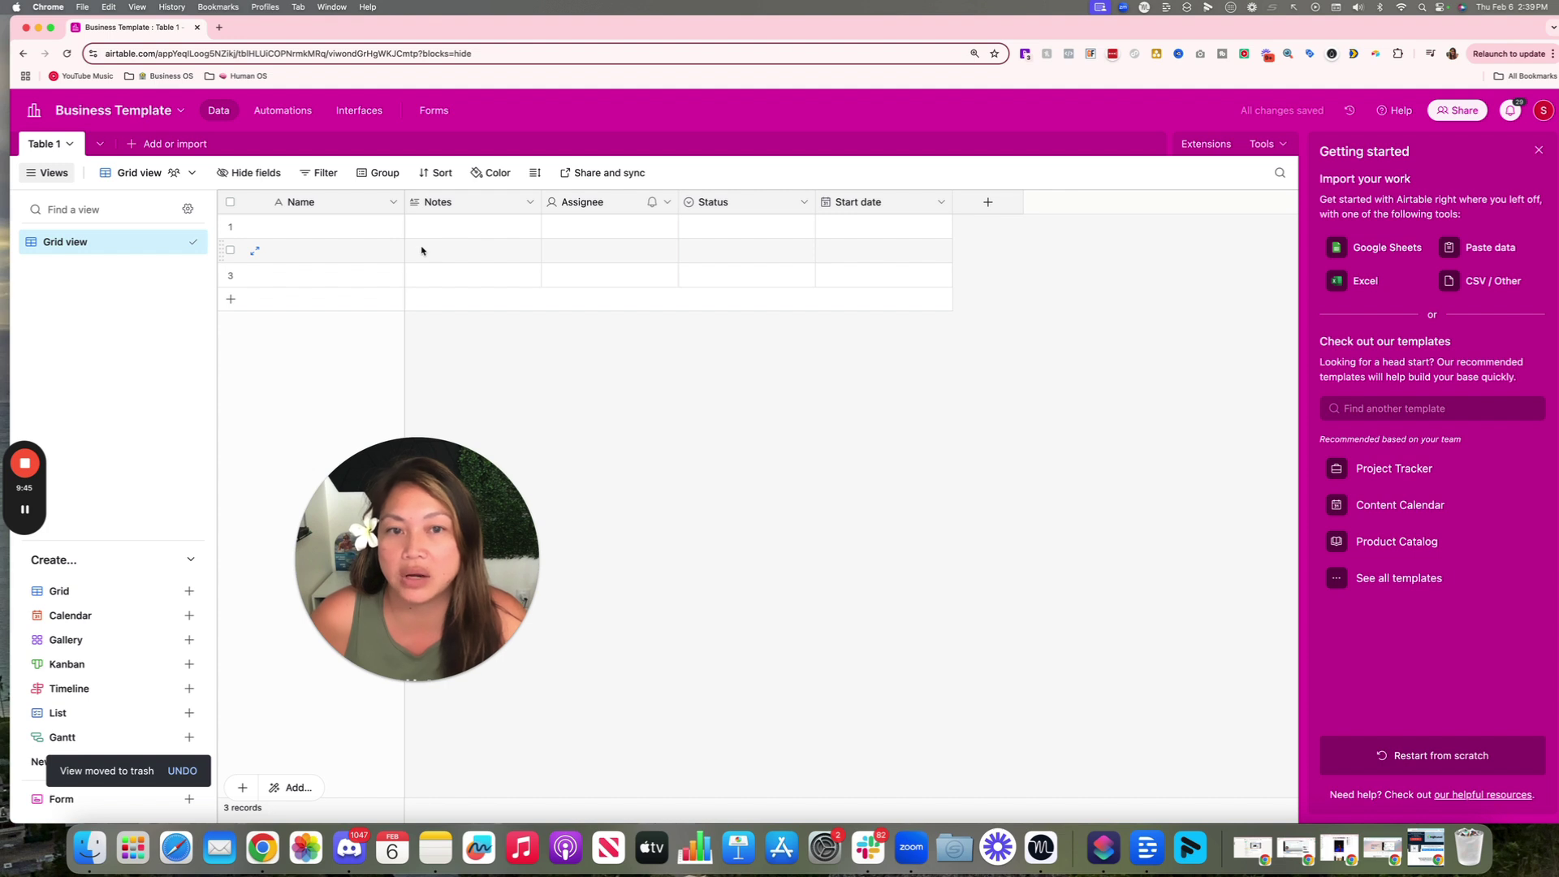
# Review the options of the Name field and hide the Notes field in the Grid view.
pyautogui.click(393, 202)
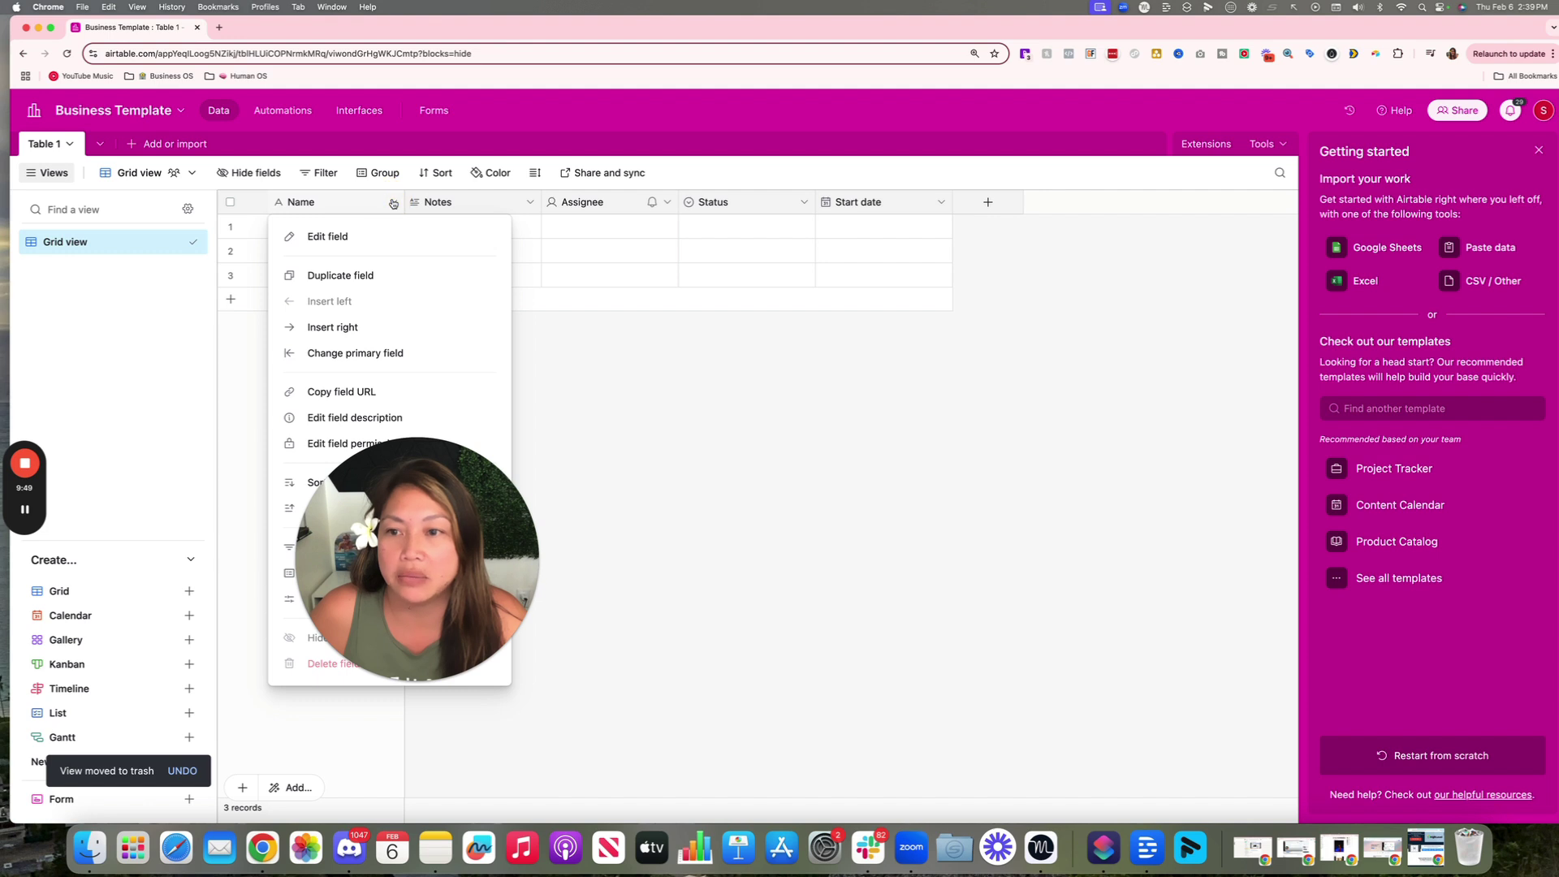
pyautogui.moveTo(432, 458); pyautogui.dragTo(759, 408)
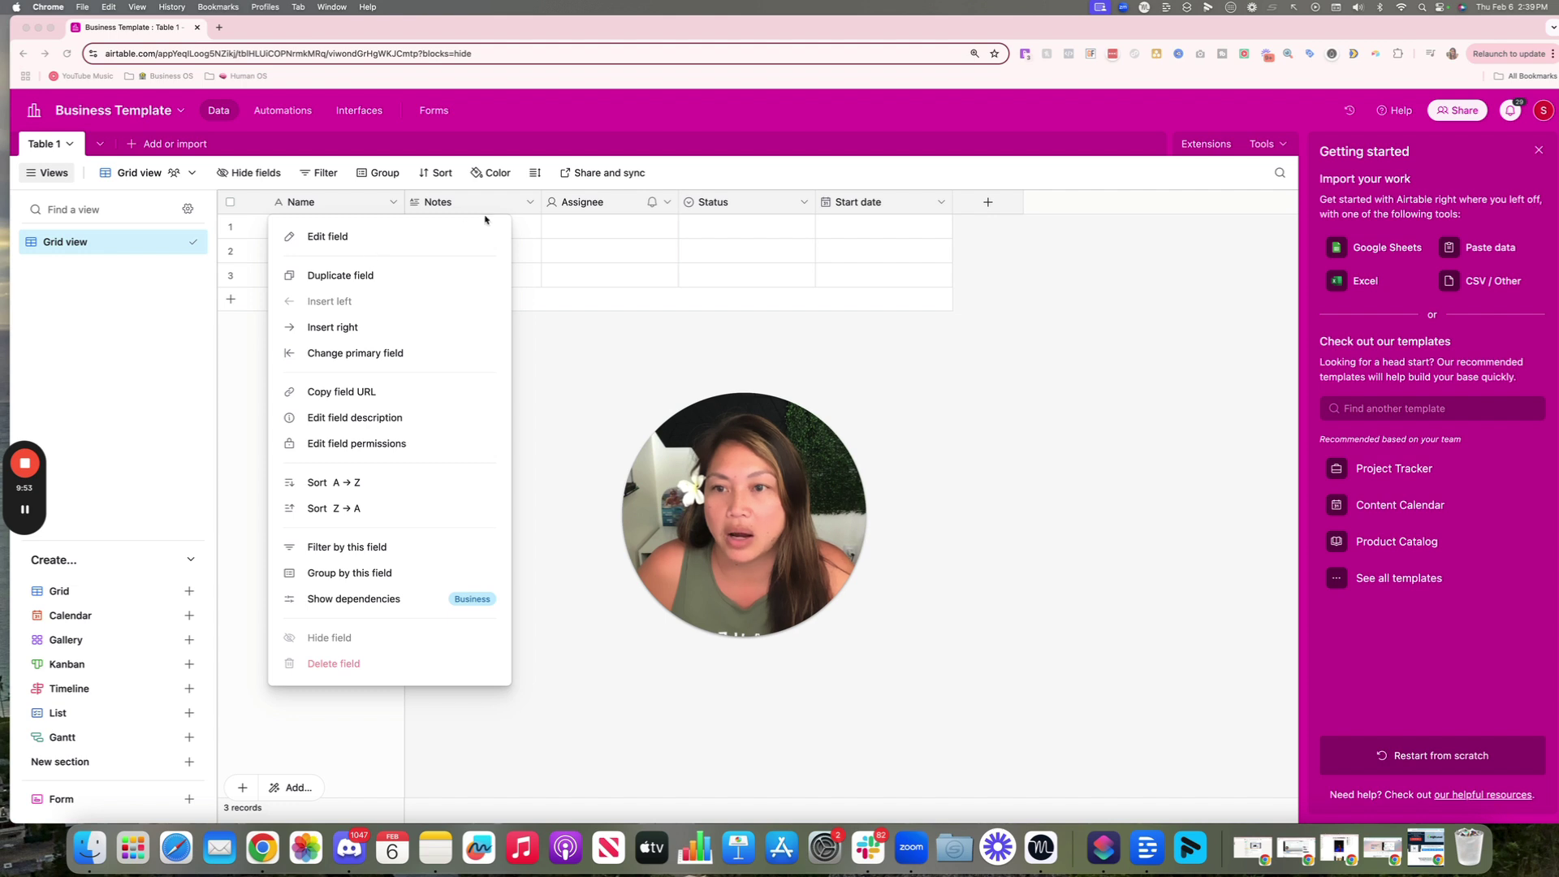
pyautogui.click(529, 203)
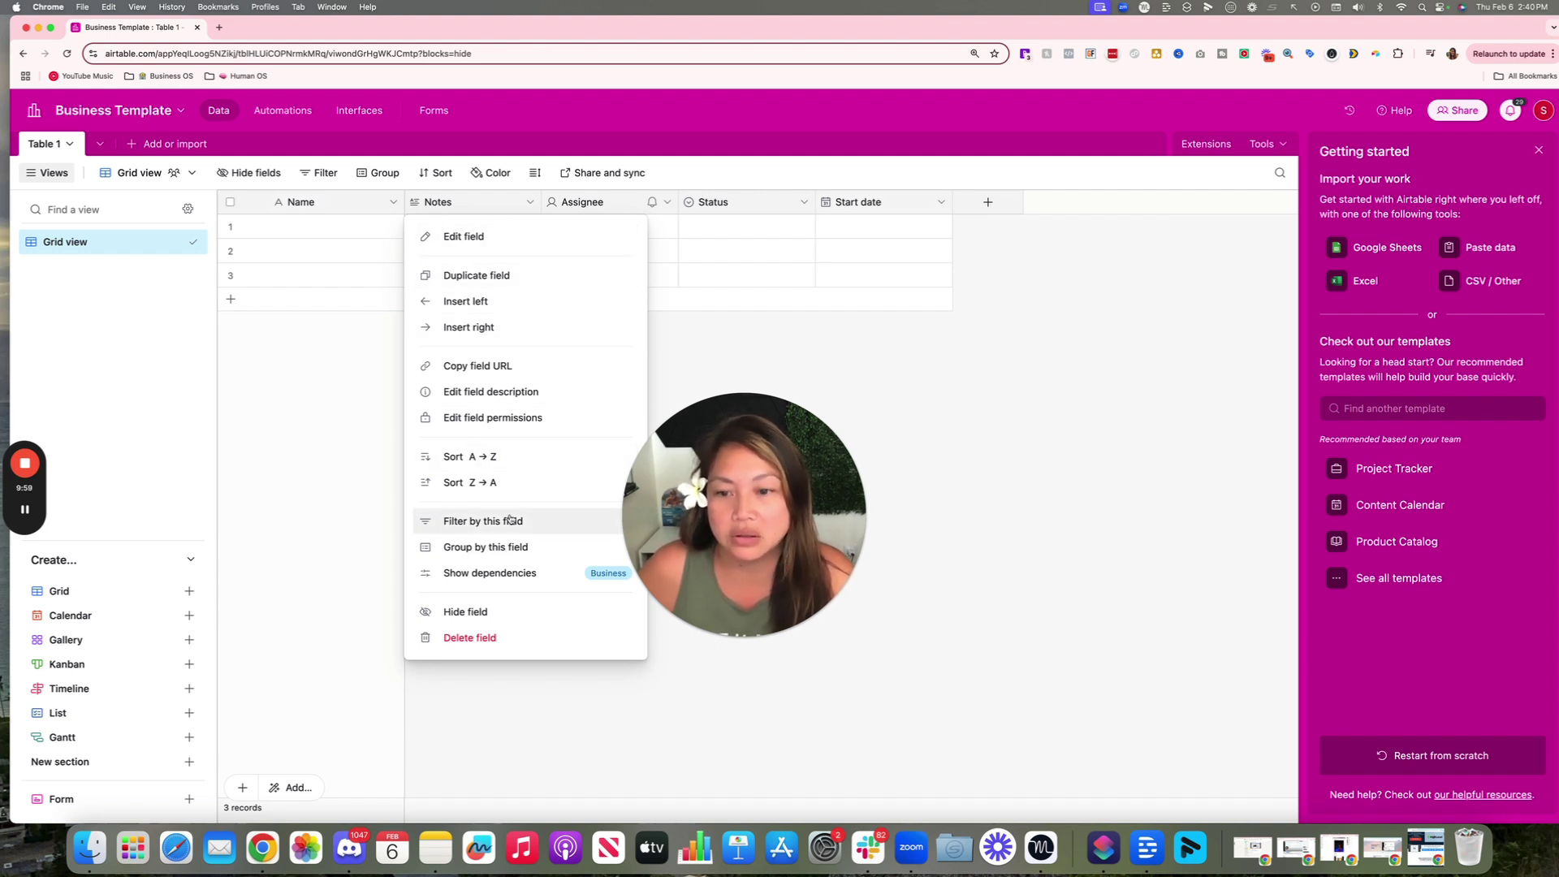
pyautogui.click(466, 612)
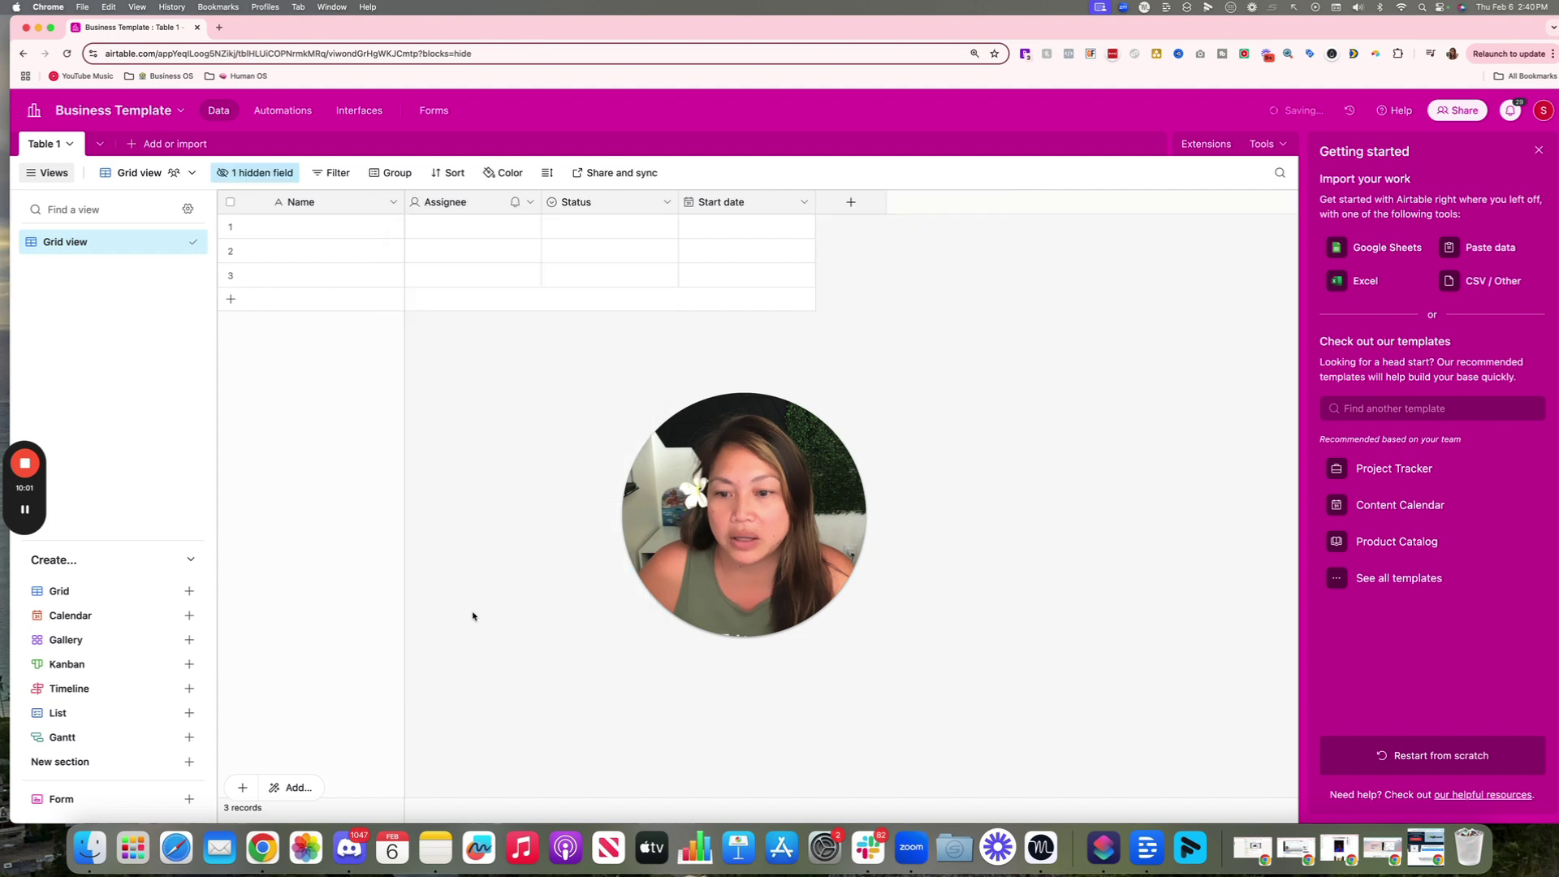
# Duplicate the Grid view, keeping the suggested name, and show all hidden fields in the copy.
pyautogui.click(177, 242)
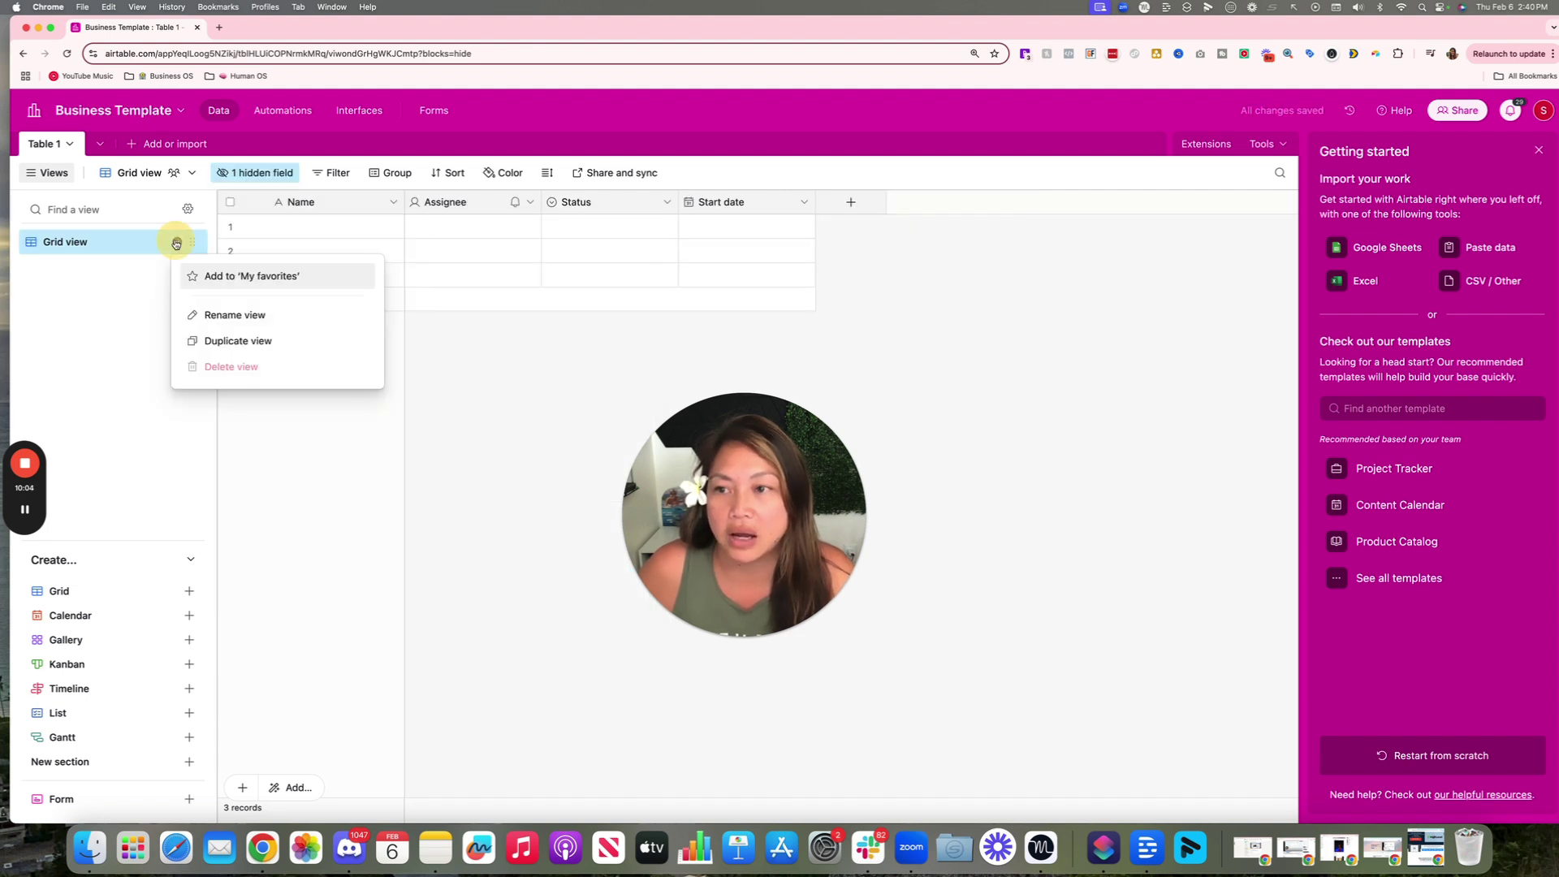
pyautogui.click(215, 340)
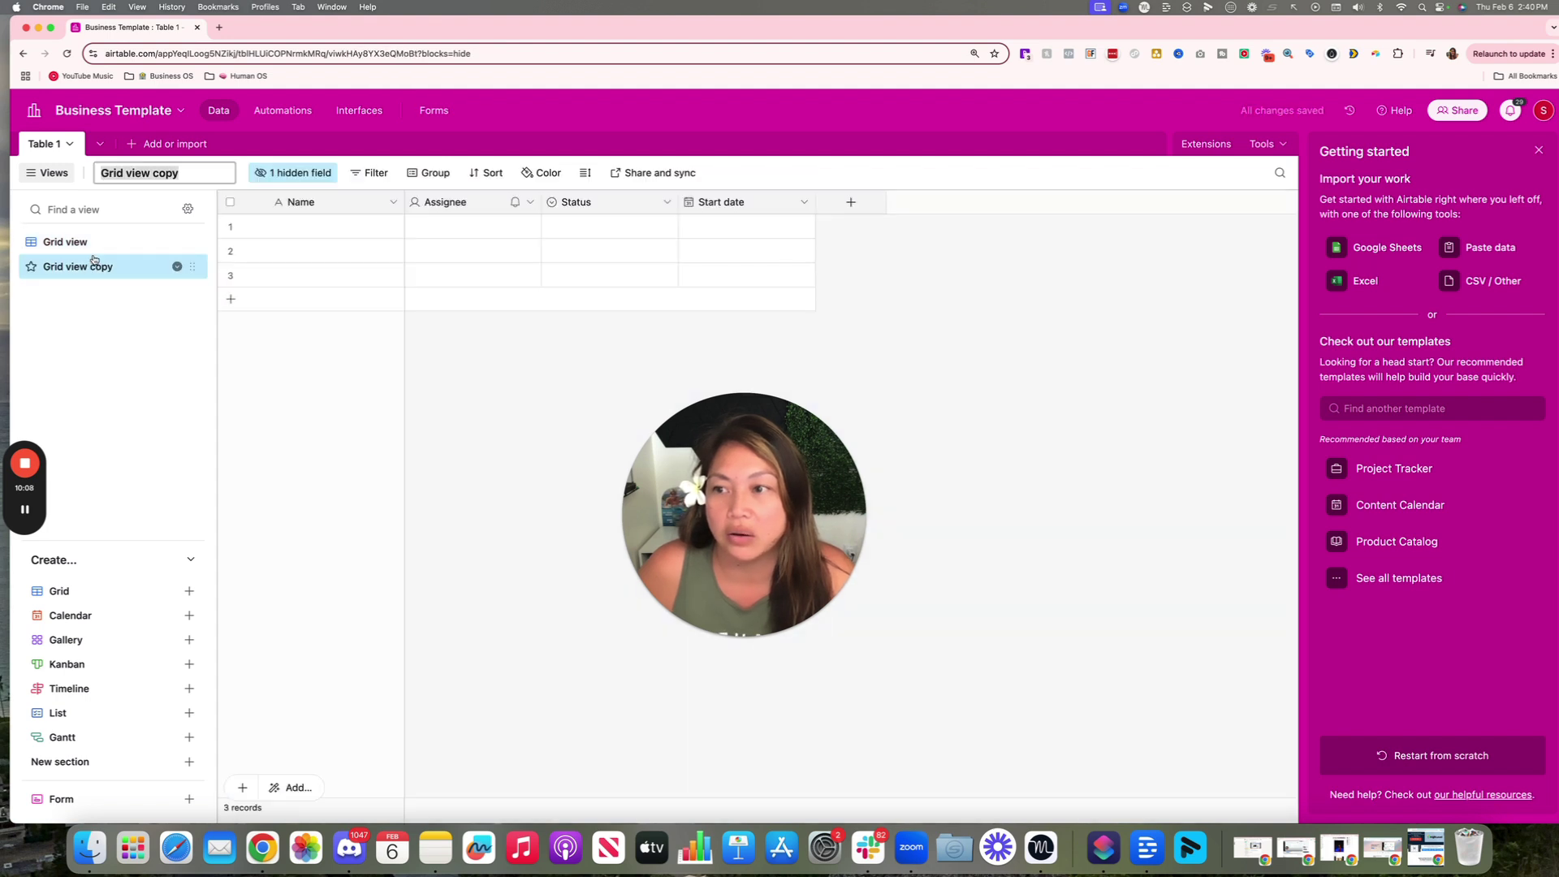
pyautogui.click(177, 266)
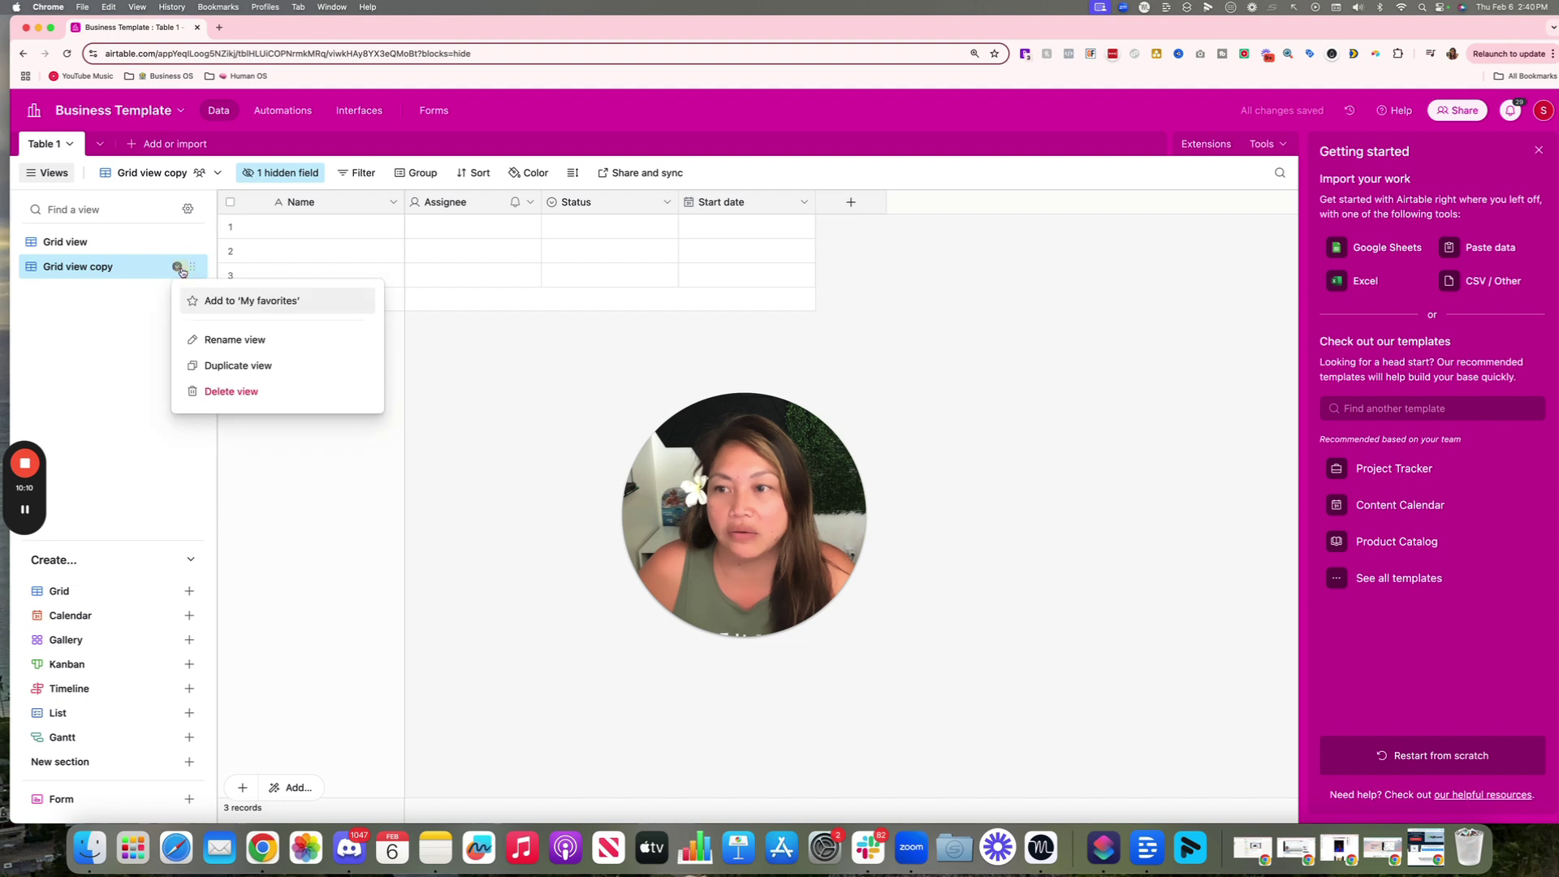
pyautogui.click(285, 173)
pyautogui.click(284, 173)
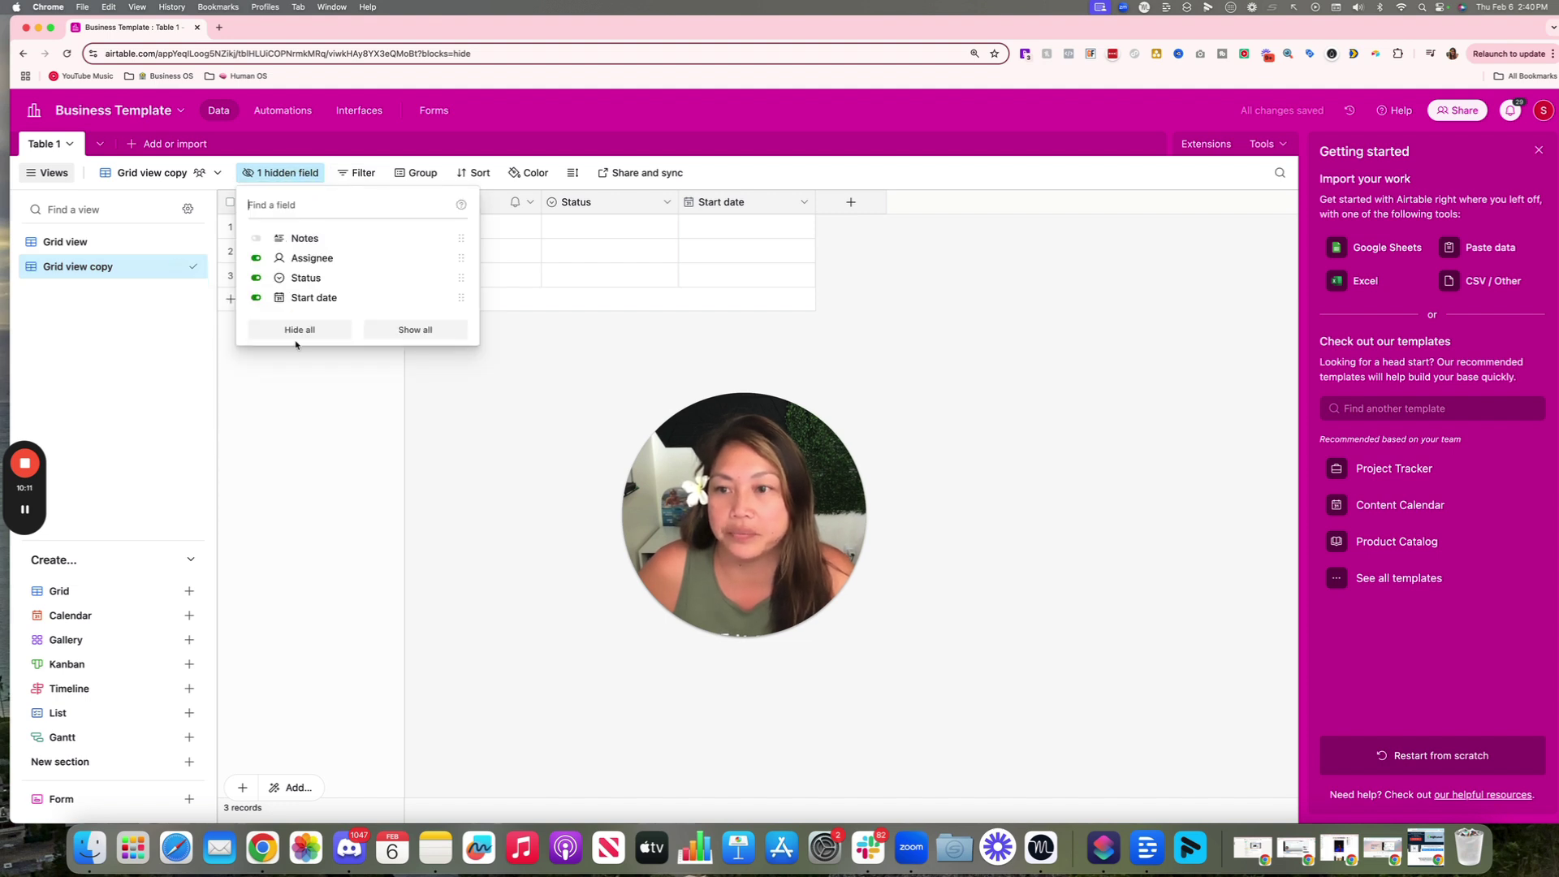
pyautogui.click(411, 328)
pyautogui.click(507, 354)
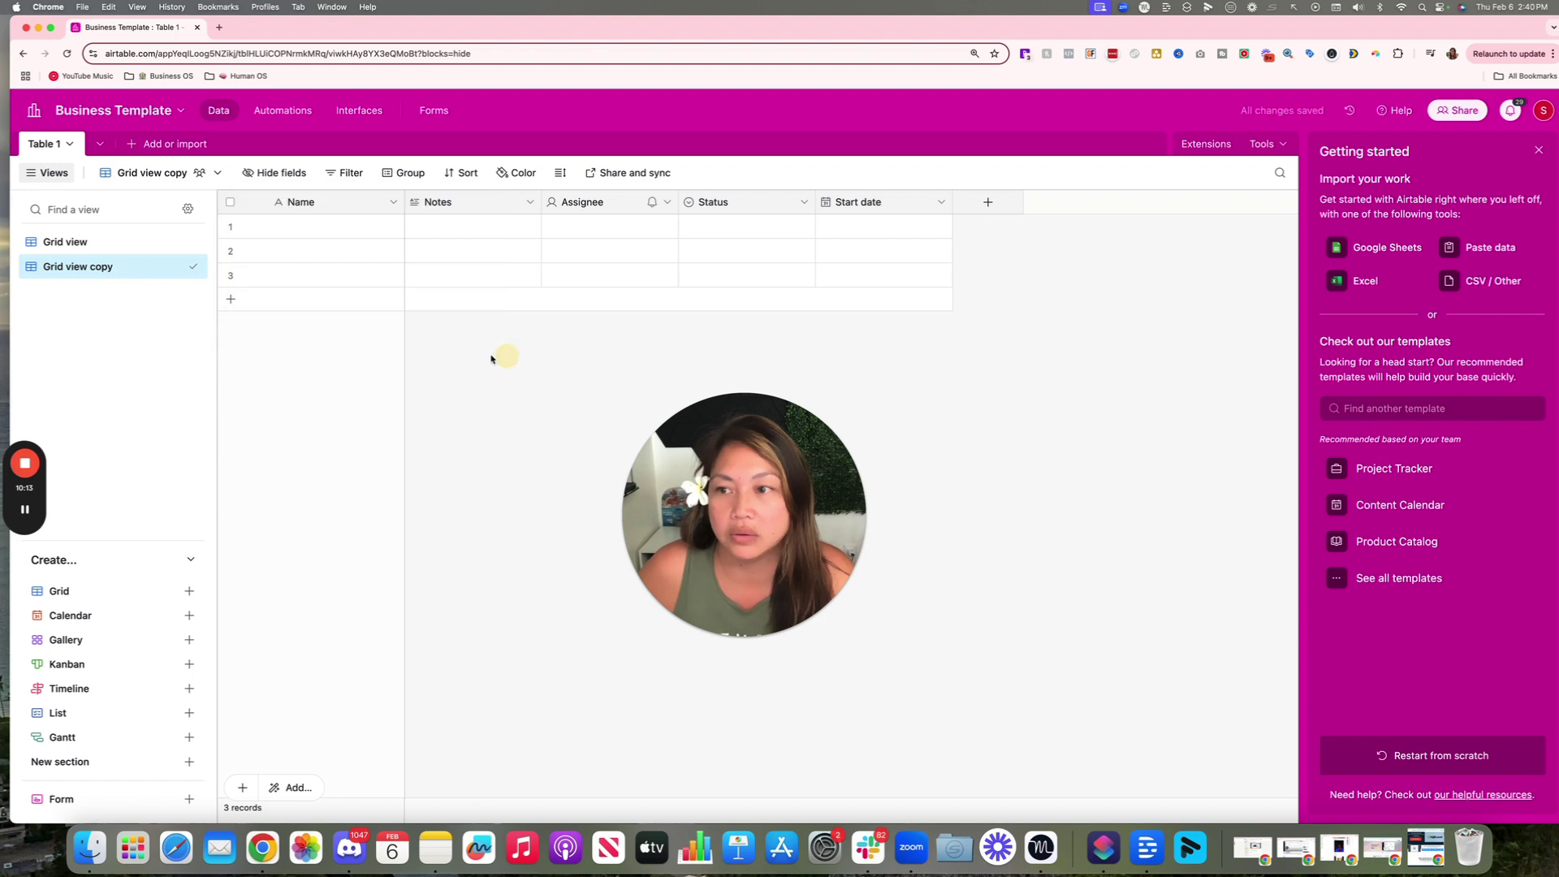
# Switch between the original Grid view and its copy to compare which fields each one shows.
pyautogui.click(96, 242)
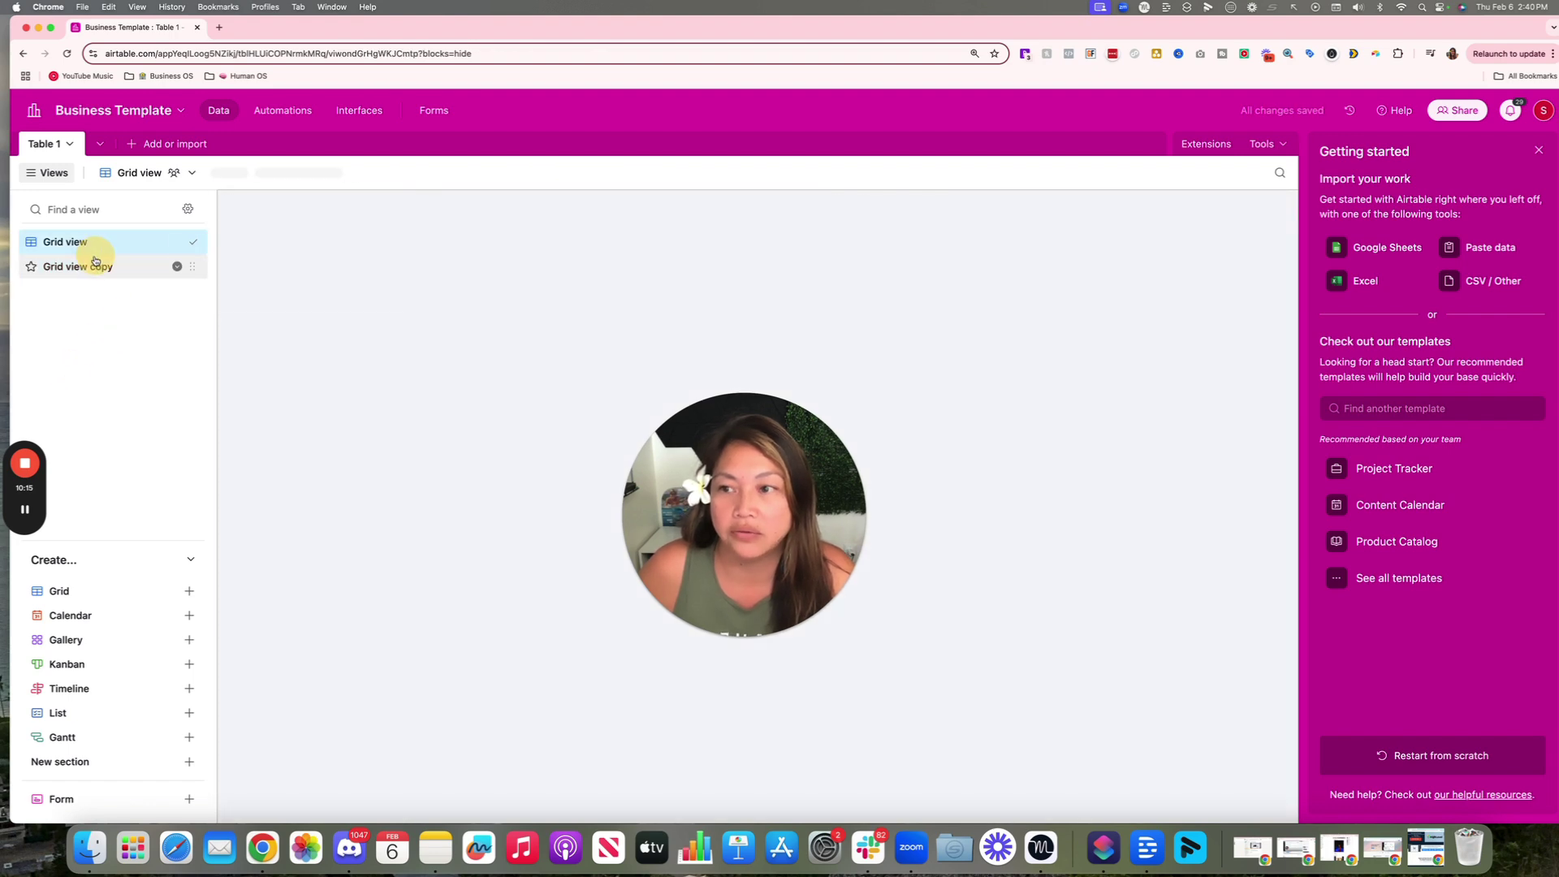
pyautogui.click(94, 269)
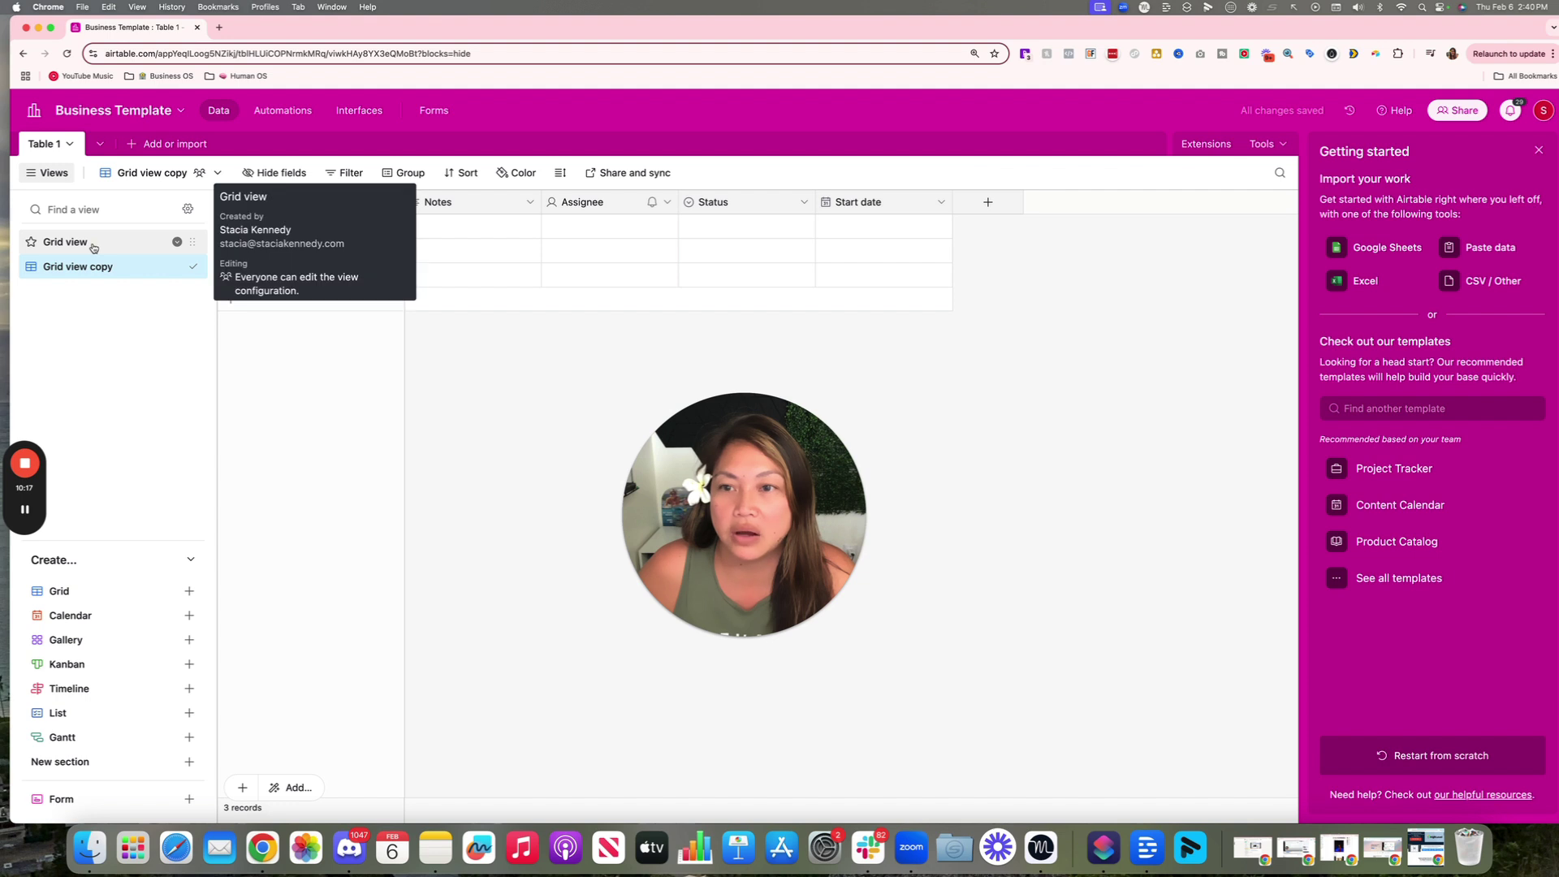
pyautogui.click(94, 246)
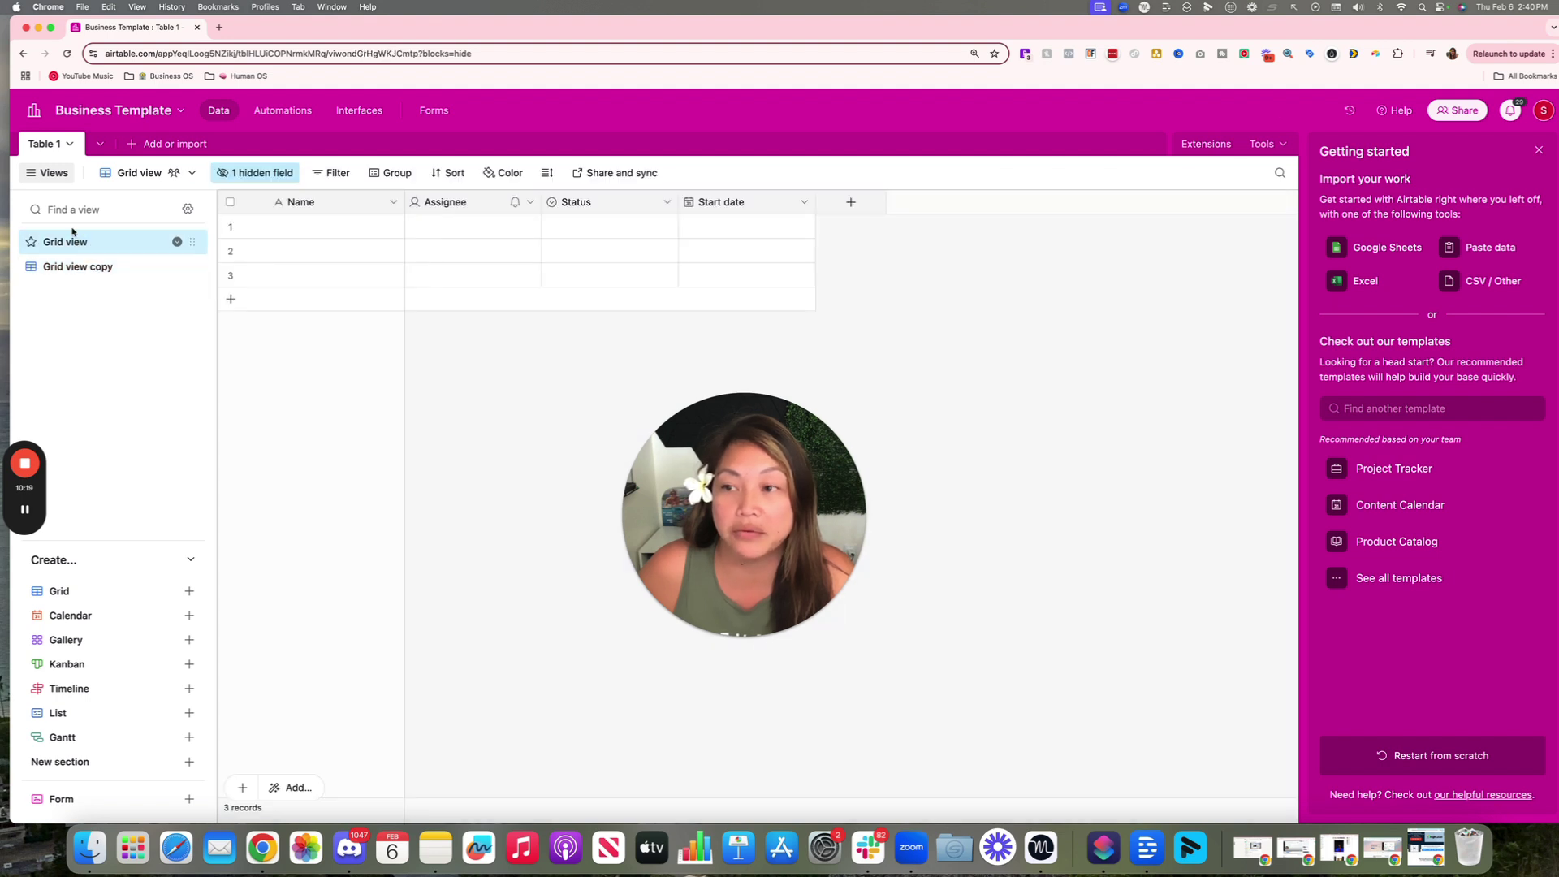
pyautogui.click(134, 271)
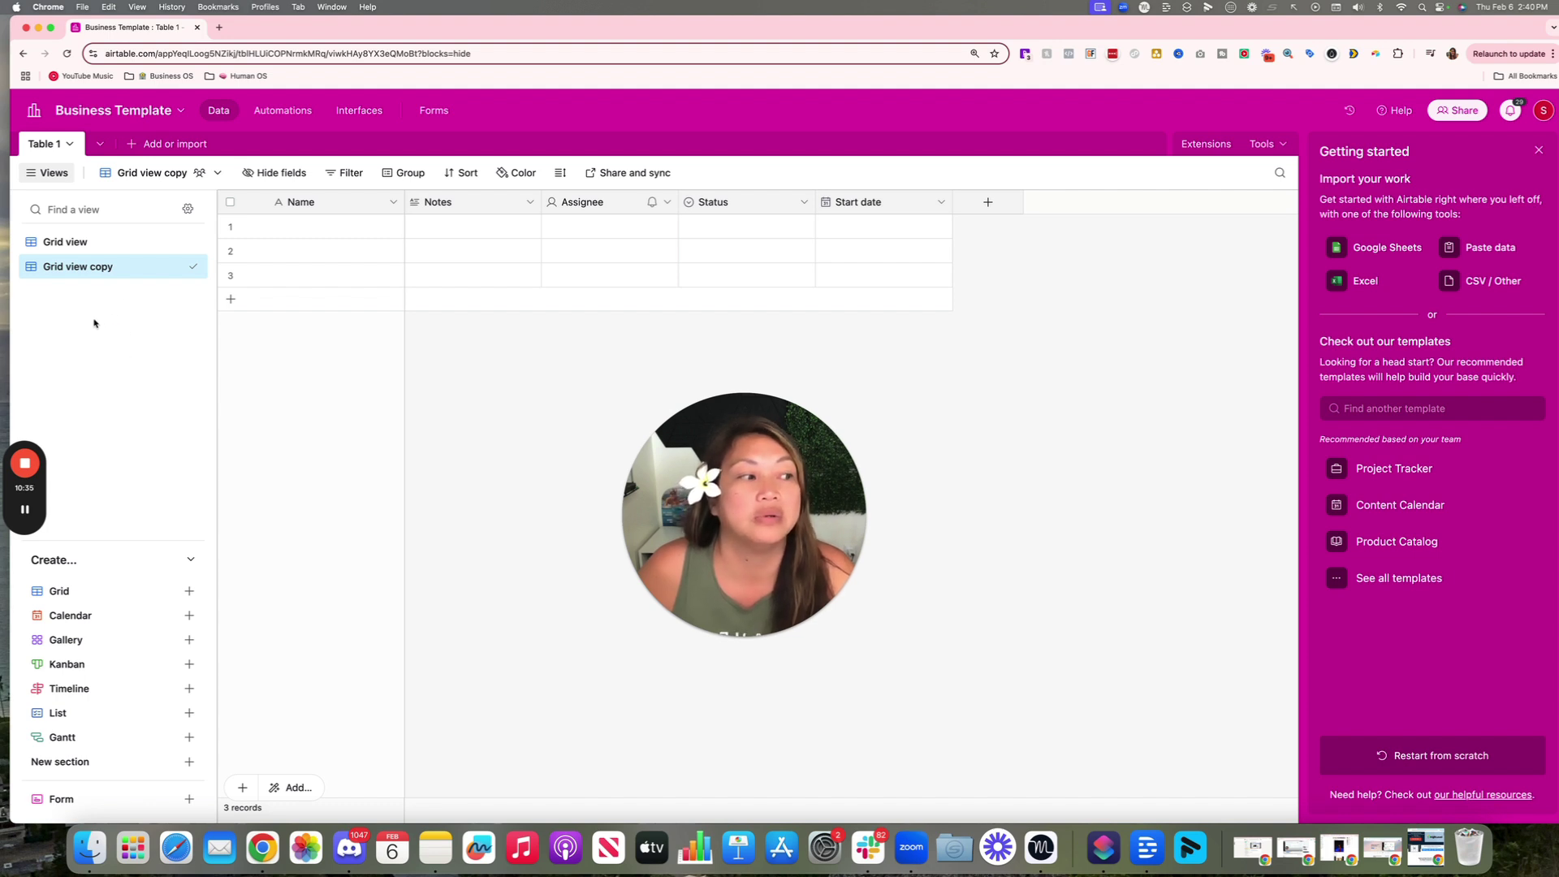
# Create a form based on Table 1, return to the table data and create a second form from it.
pyautogui.click(186, 801)
pyautogui.click(407, 787)
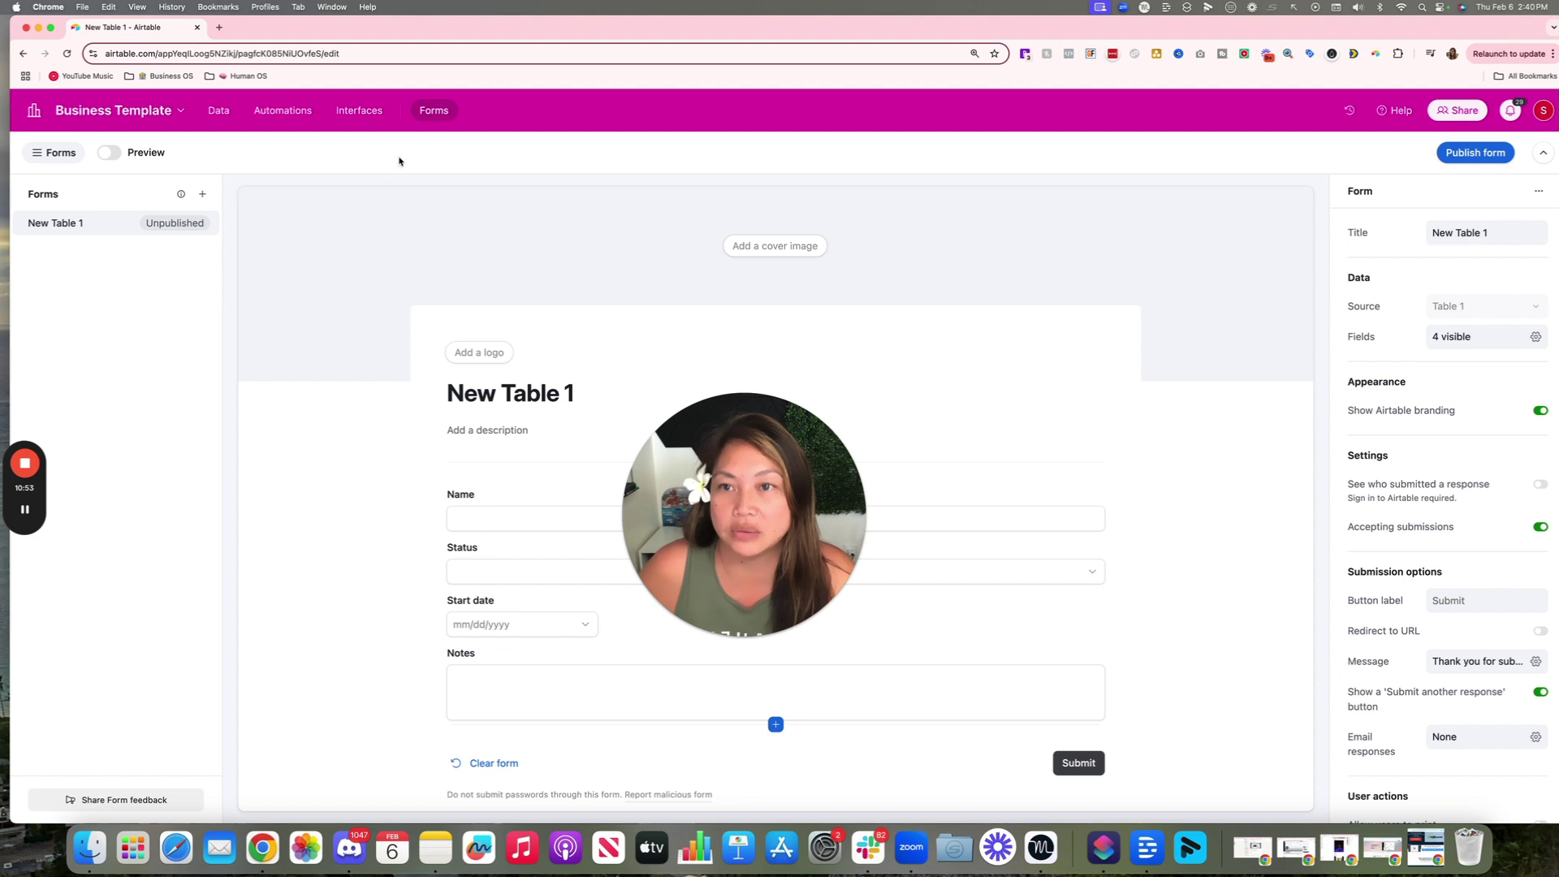
pyautogui.click(210, 122)
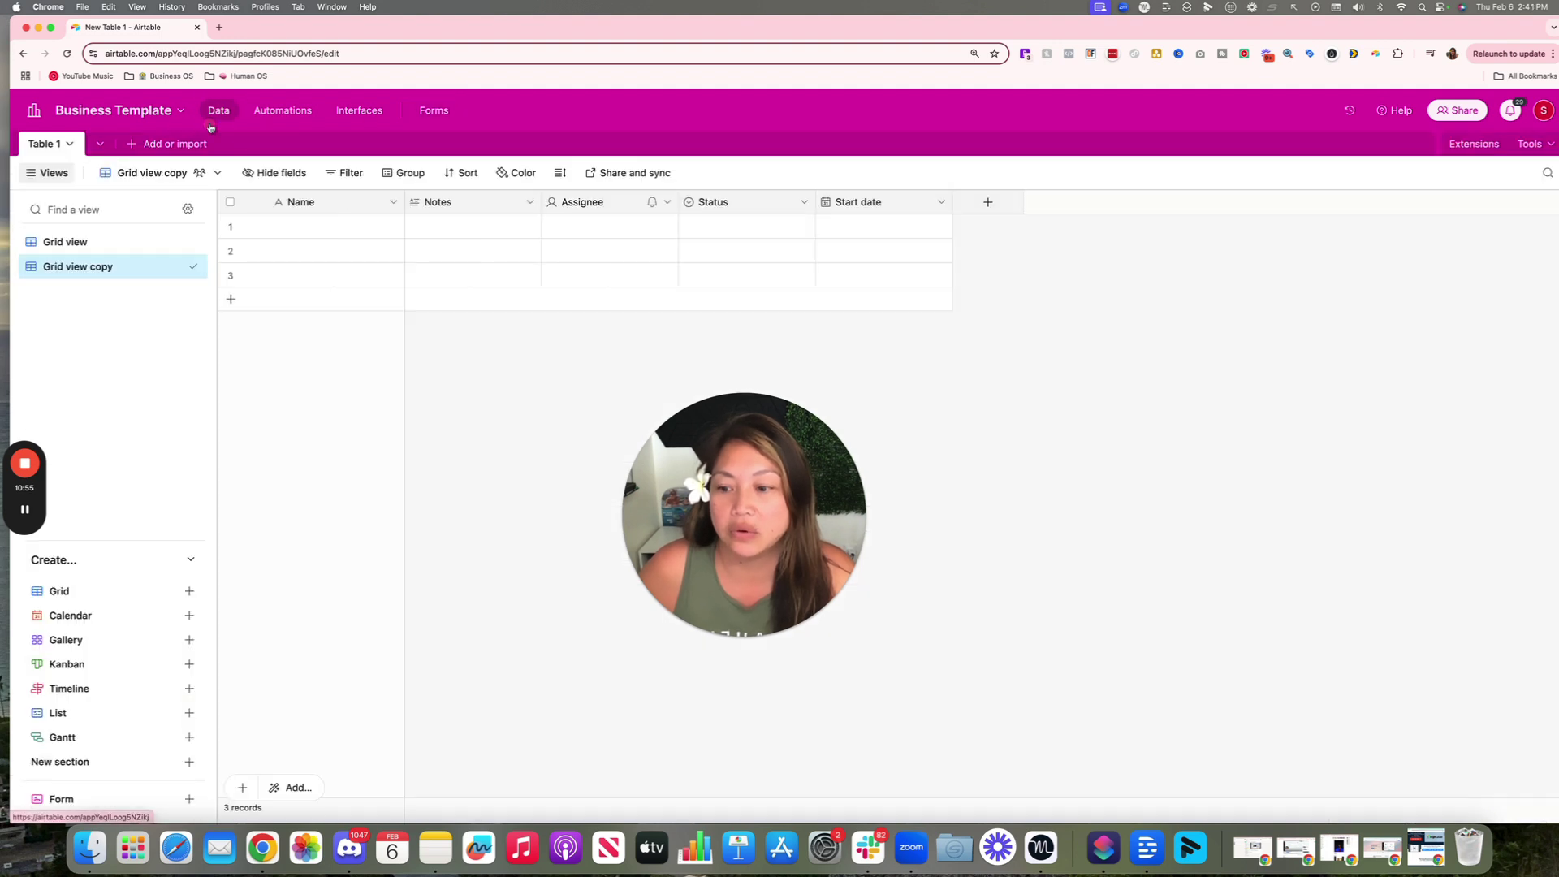
pyautogui.click(189, 799)
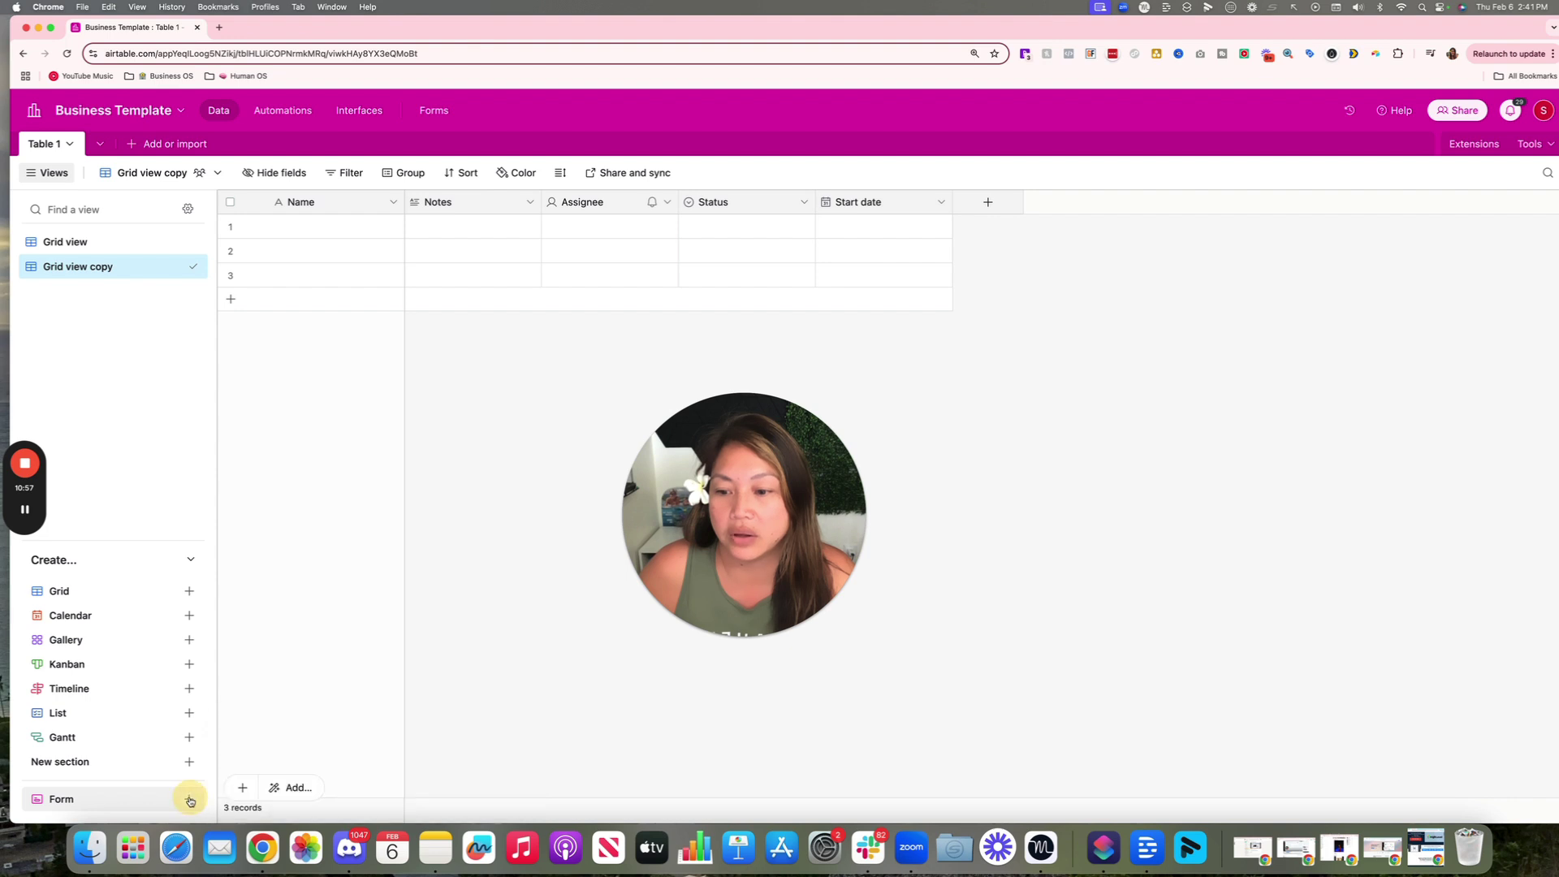
pyautogui.click(417, 788)
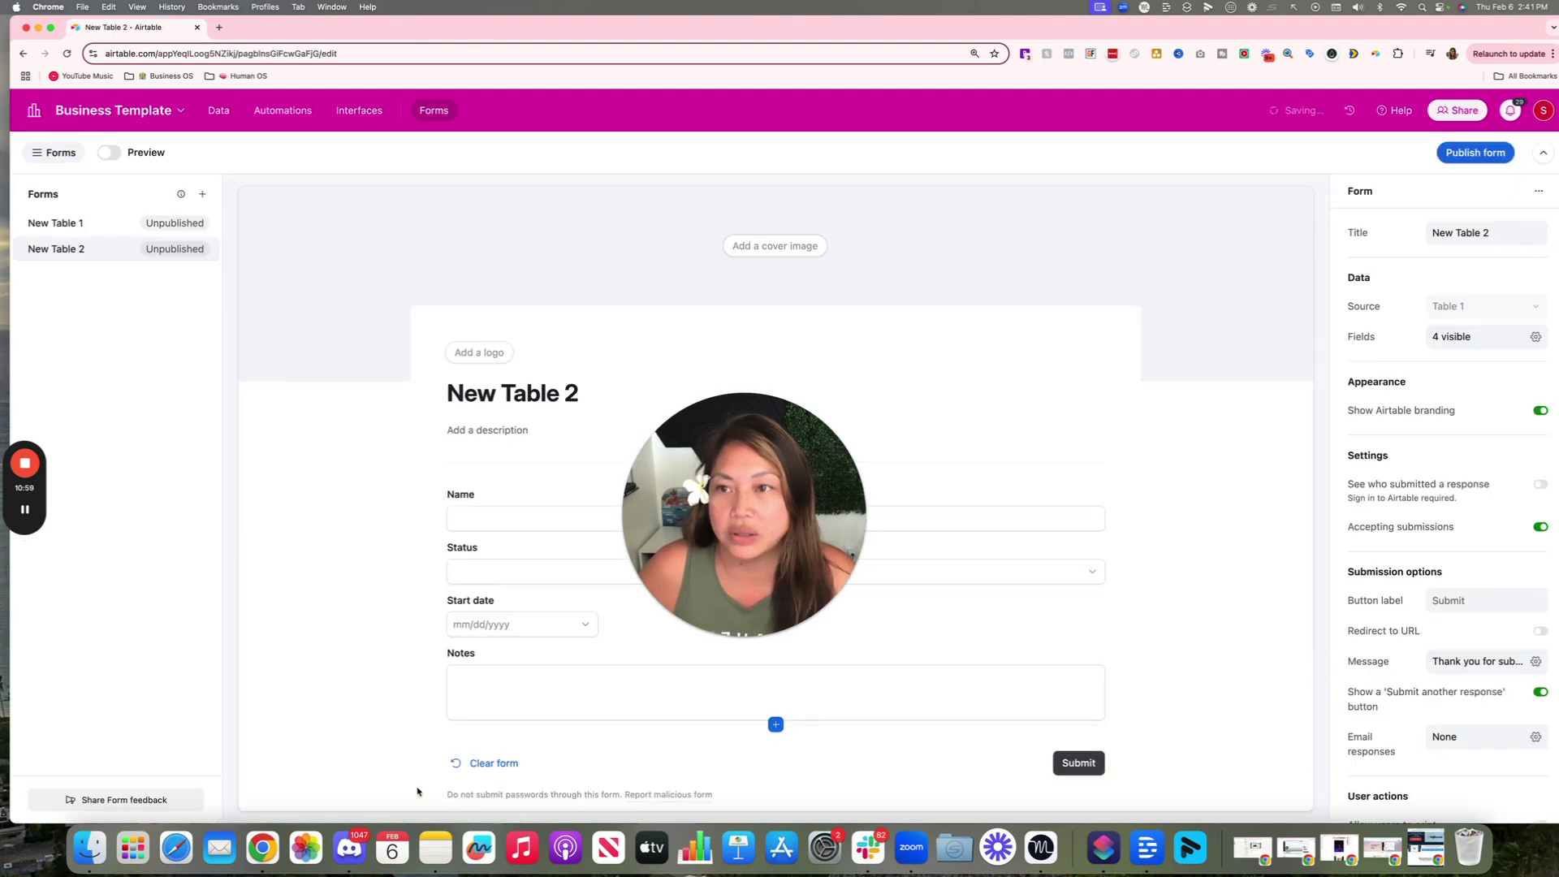
pyautogui.moveTo(733, 447); pyautogui.dragTo(228, 363)
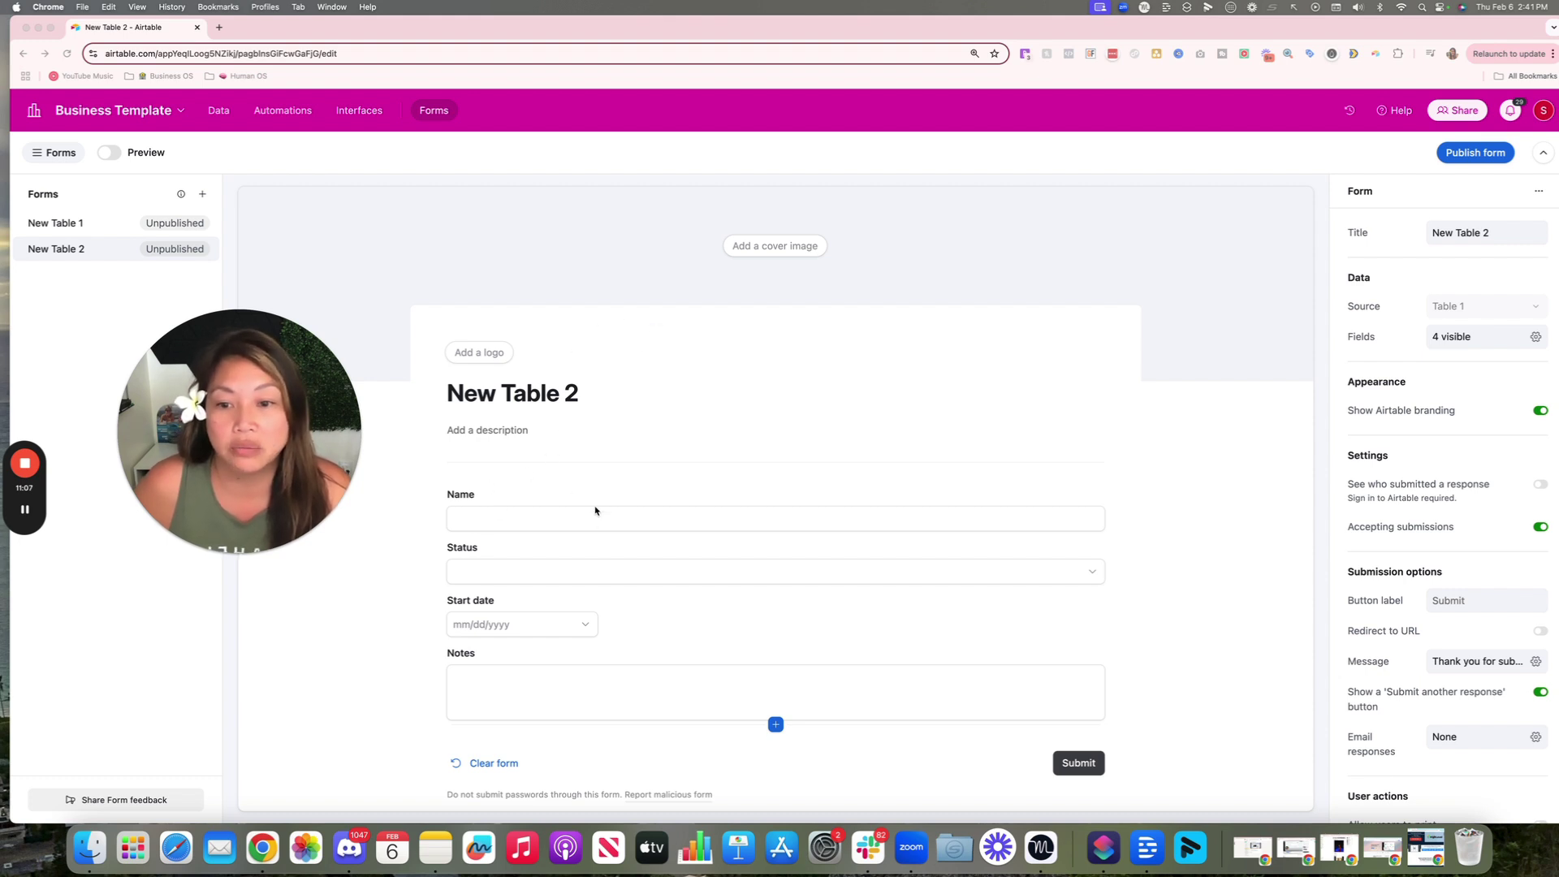
# Check which fields can be added to the New Table 2 form, publish the form and finish editing it.
pyautogui.scroll(-2, 505, 585)
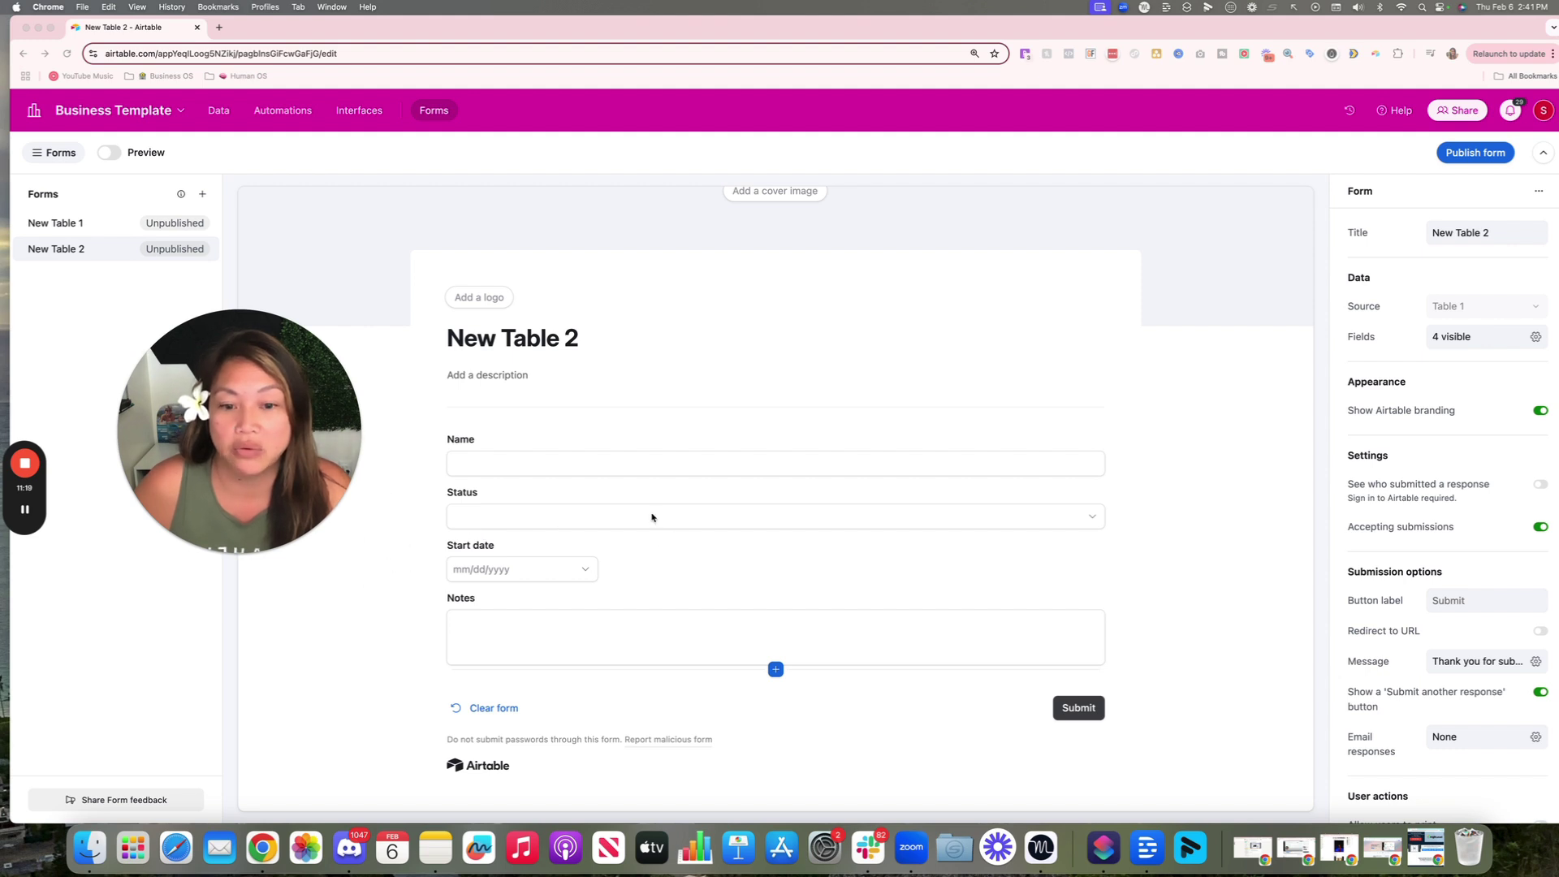
pyautogui.click(776, 672)
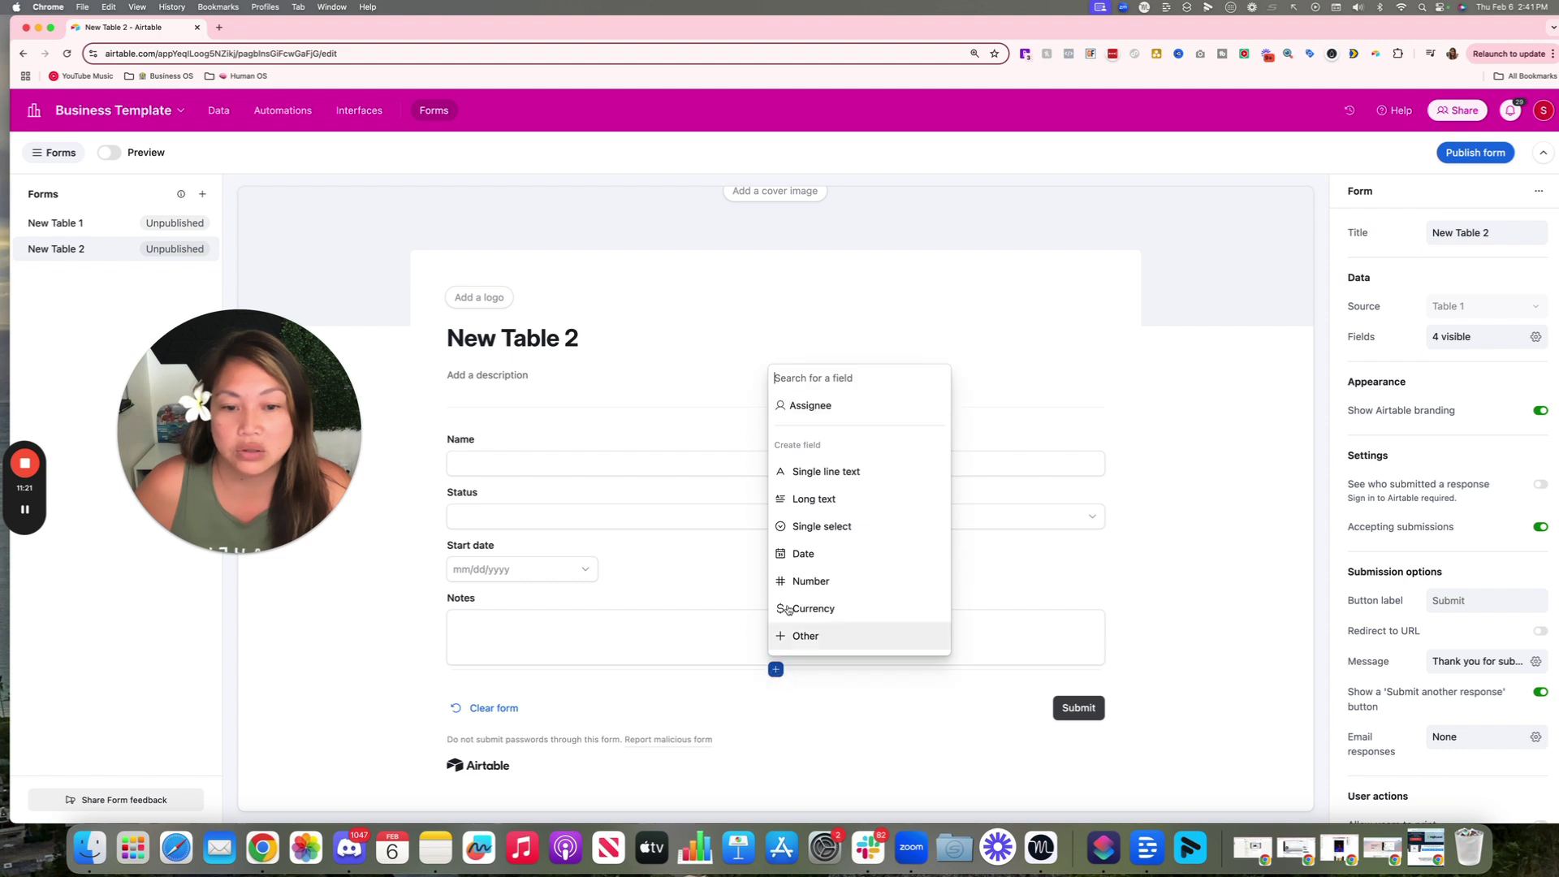
pyautogui.click(1235, 218)
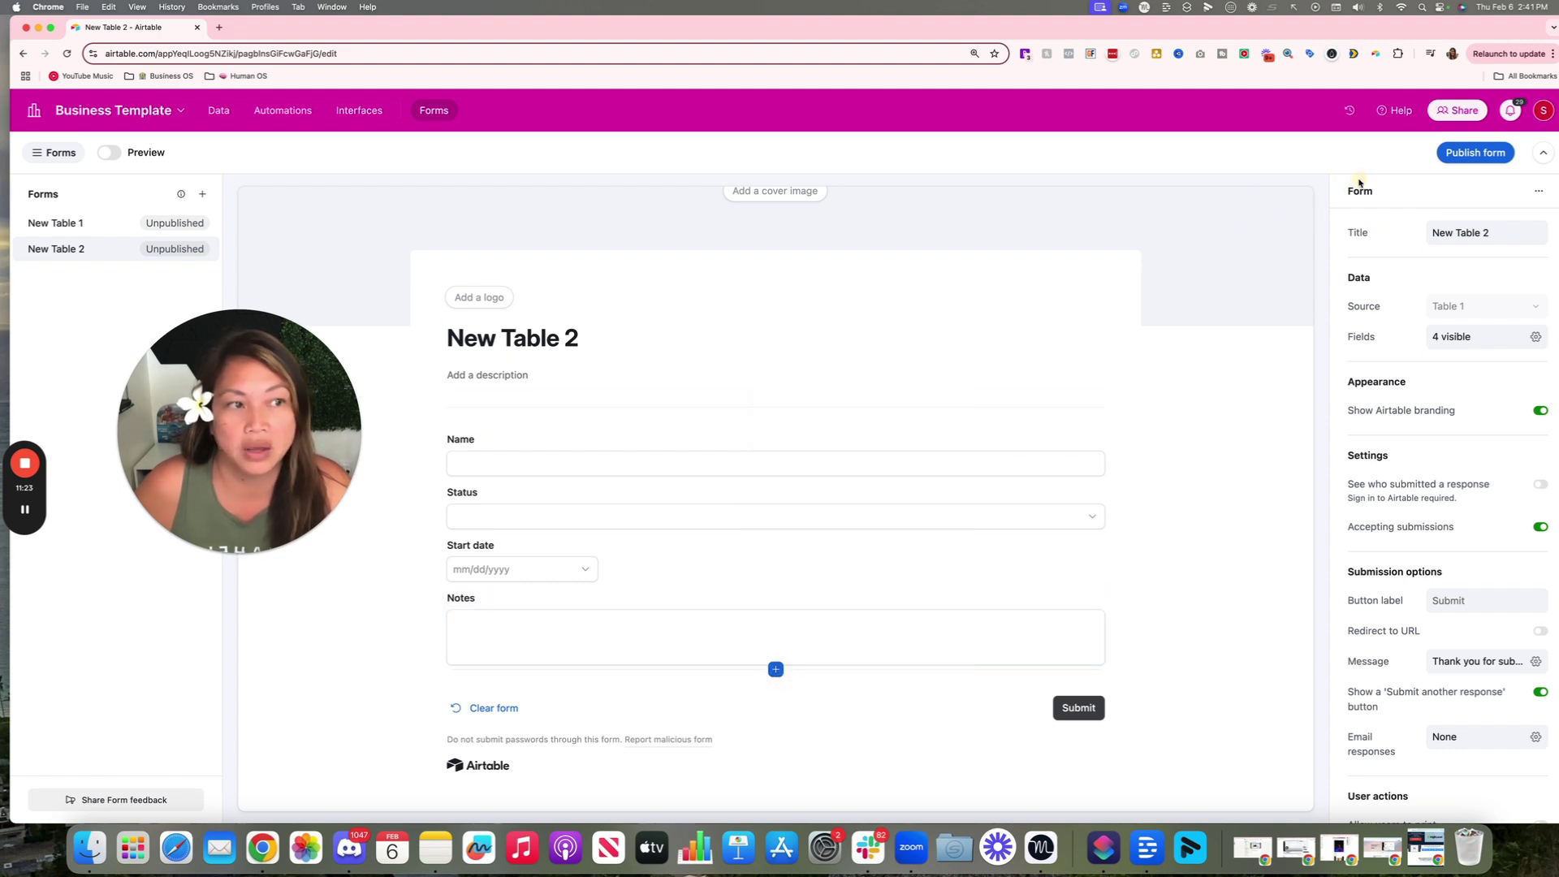
pyautogui.click(1442, 153)
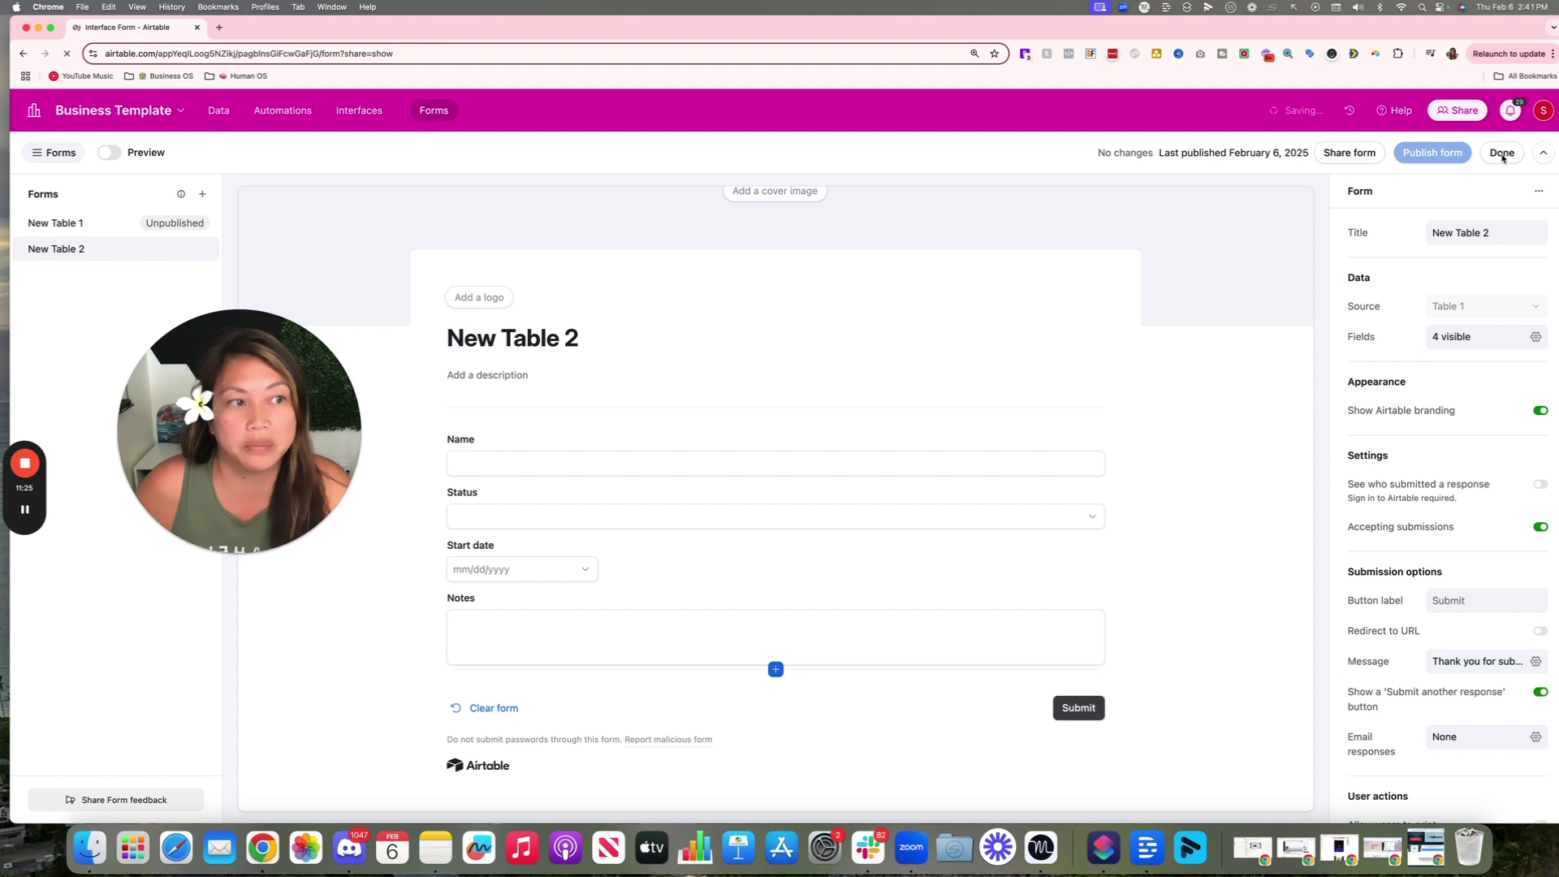
pyautogui.click(1502, 152)
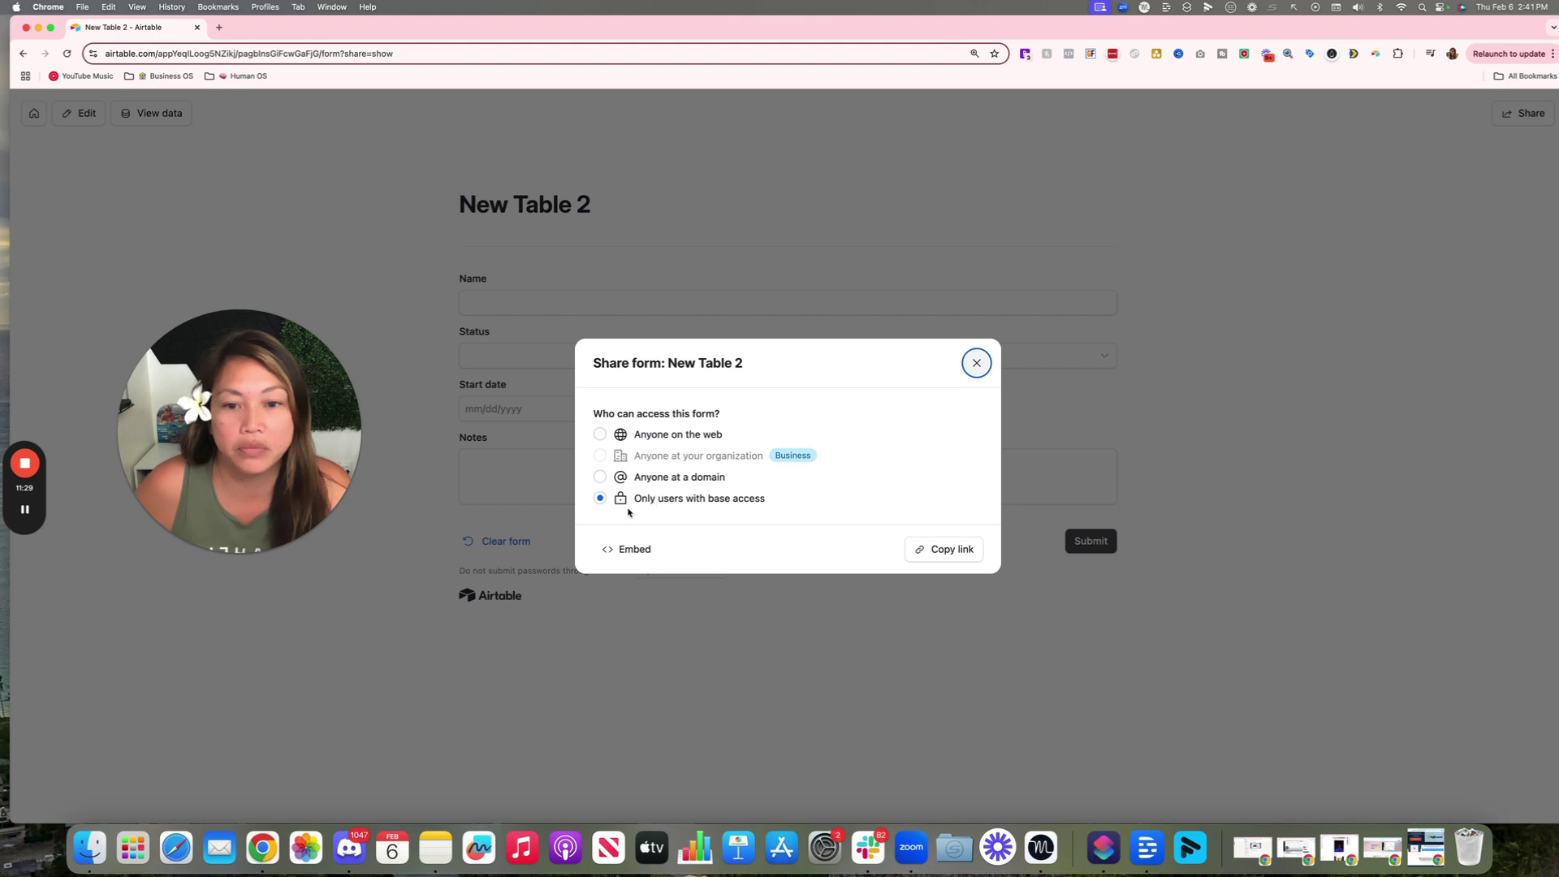
# Give anyone on the web access to the New Table 2 form and copy its share link.
pyautogui.click(600, 435)
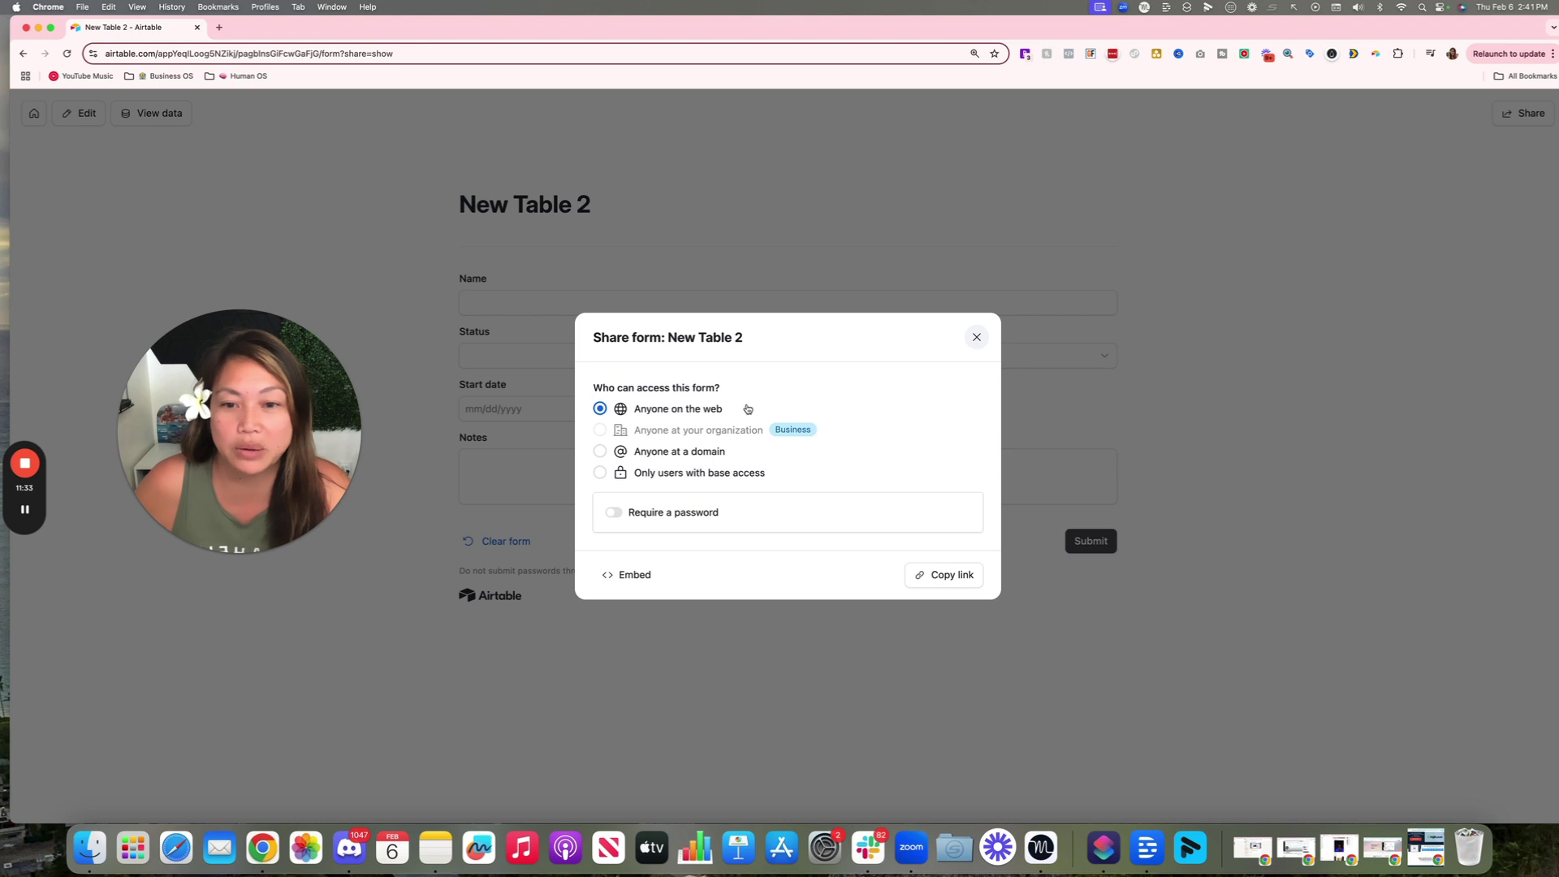
pyautogui.click(962, 573)
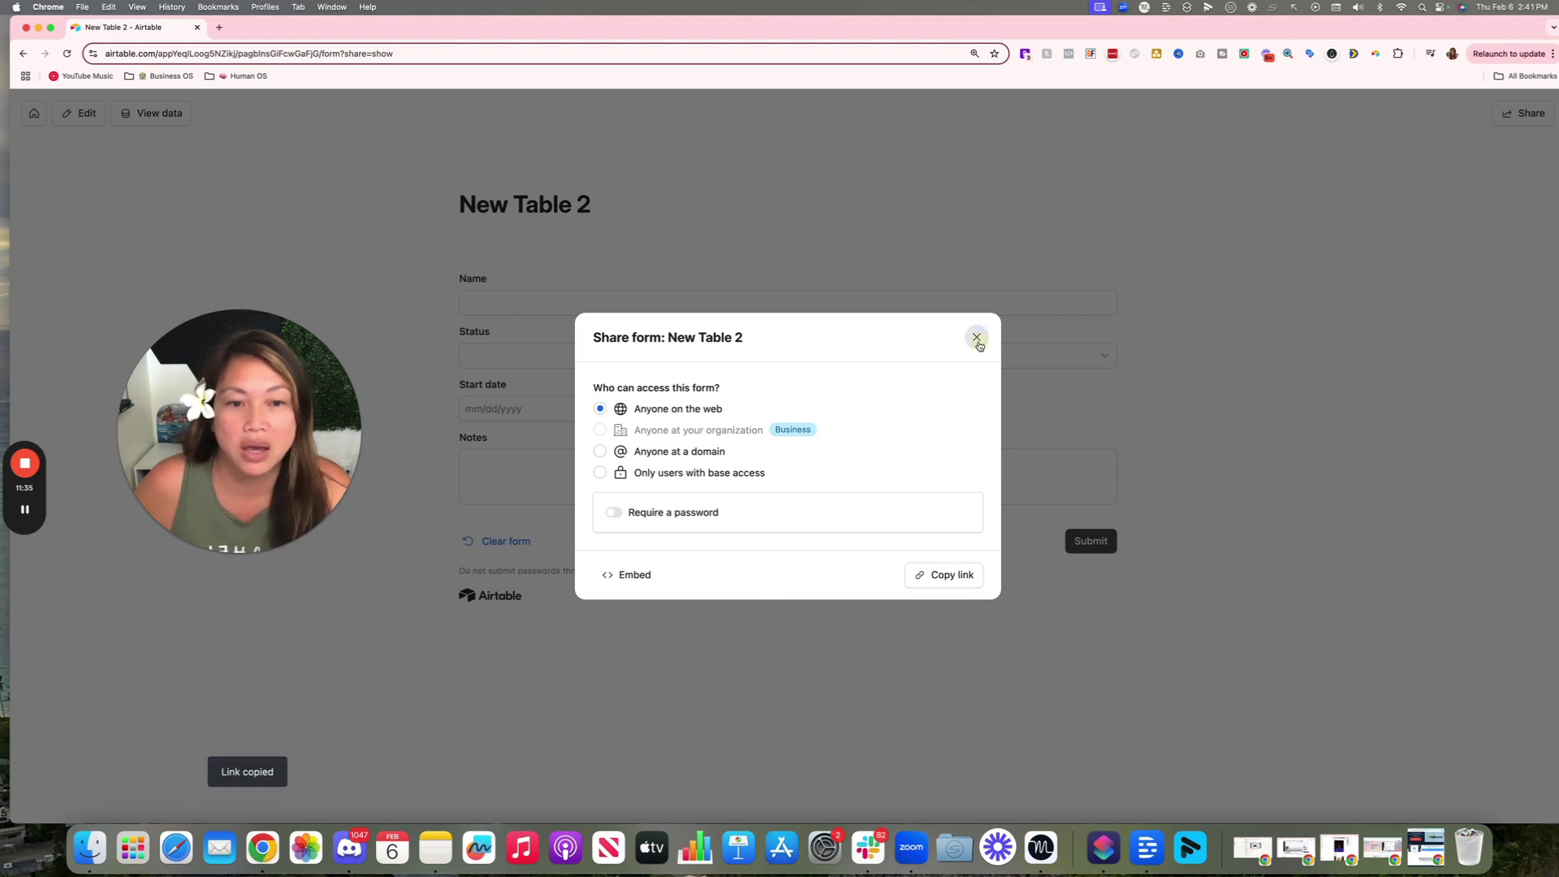
pyautogui.click(977, 337)
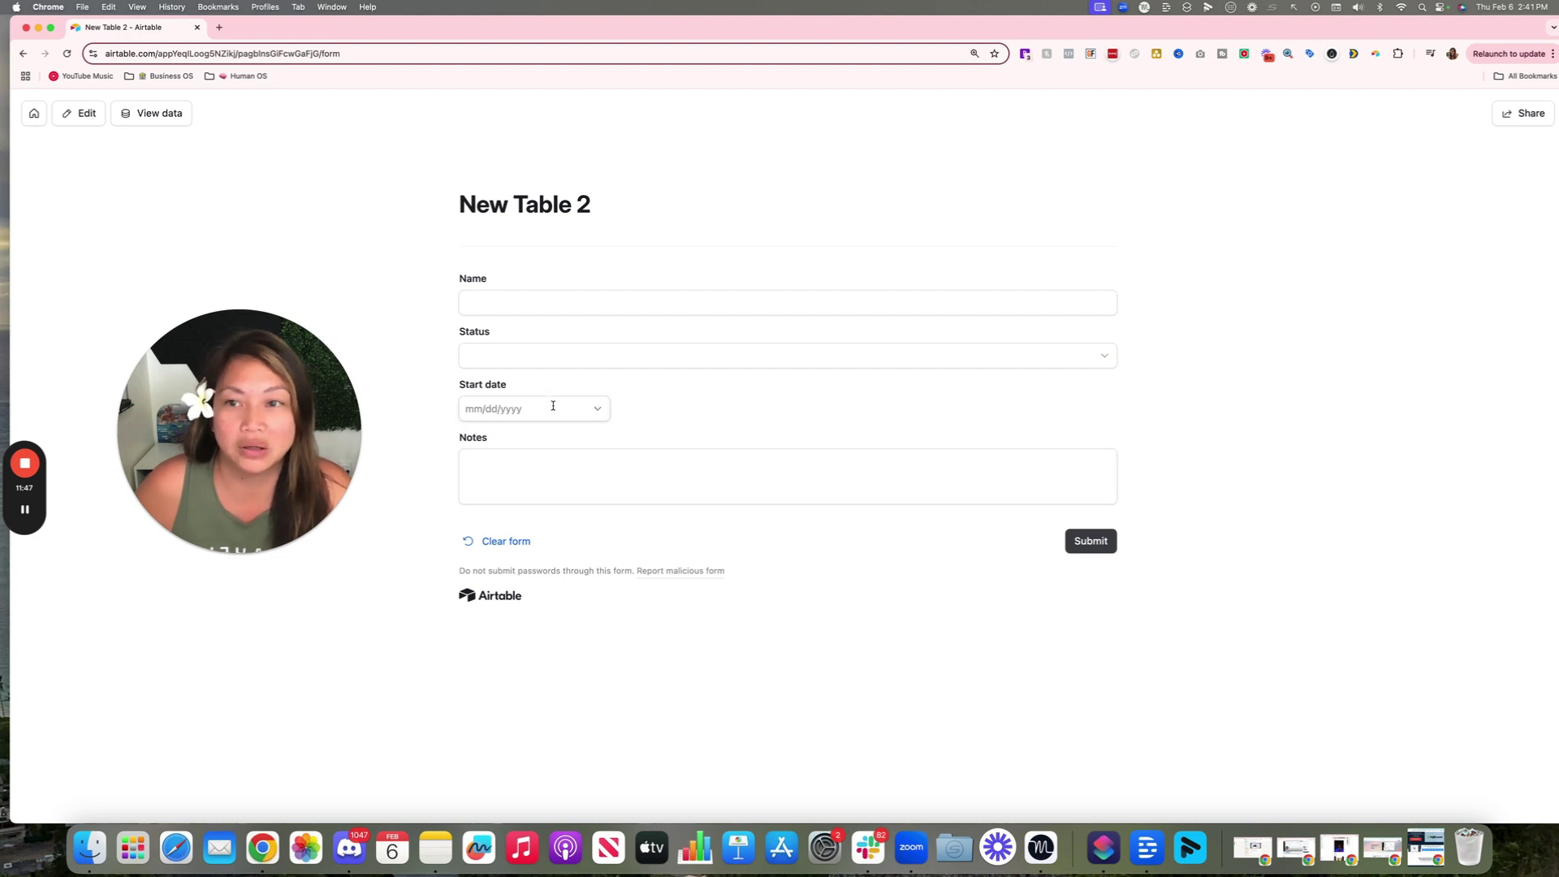
# Return to the forms of the Business Template base and publish the New Table 1 form.
pyautogui.click(33, 121)
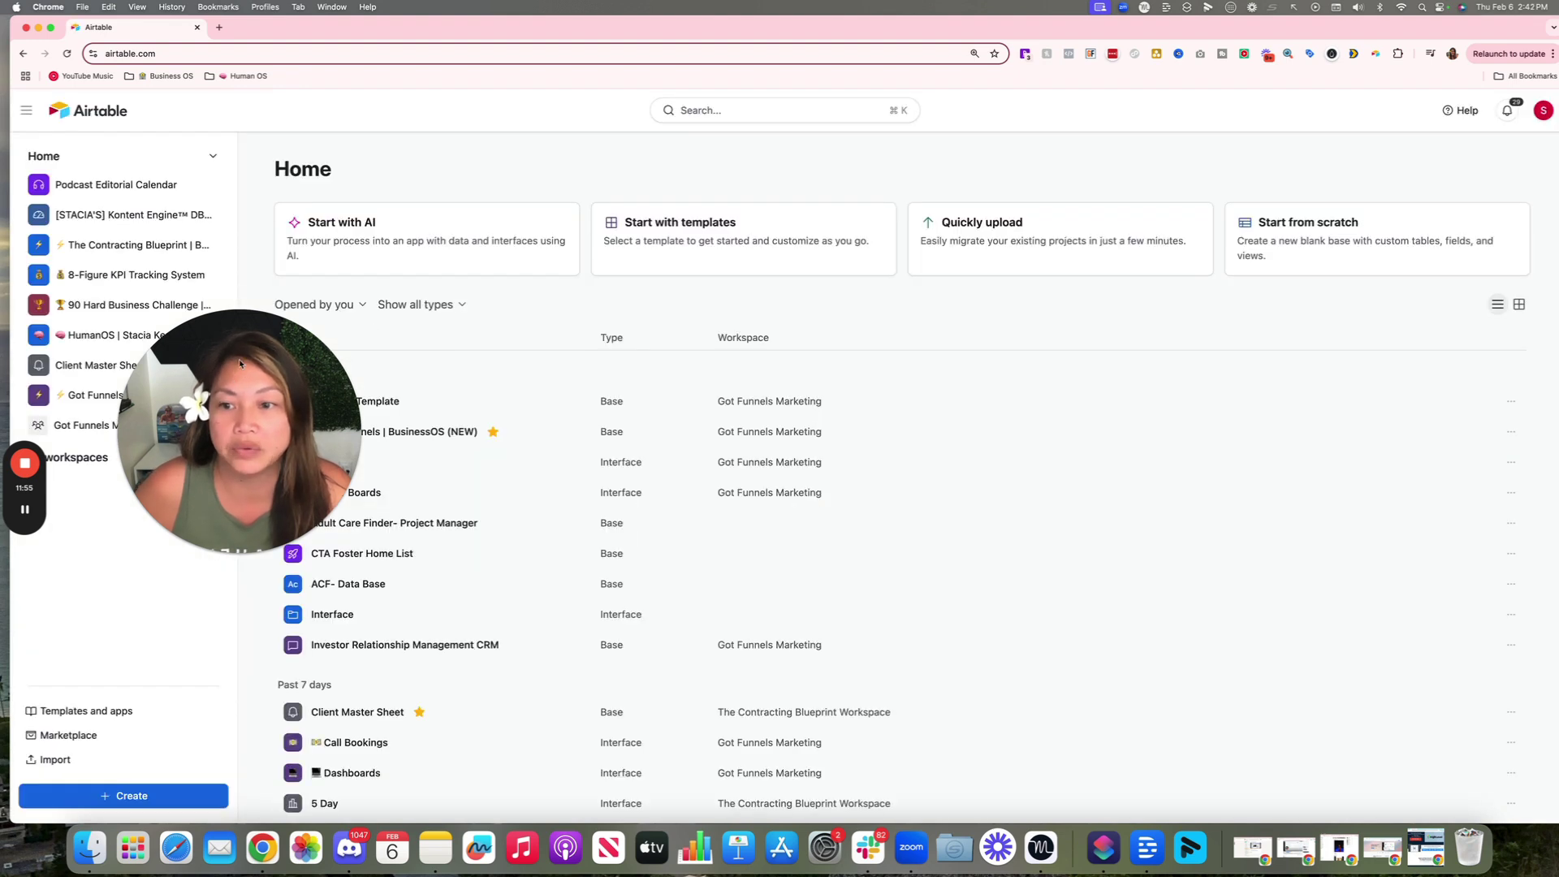
pyautogui.click(23, 53)
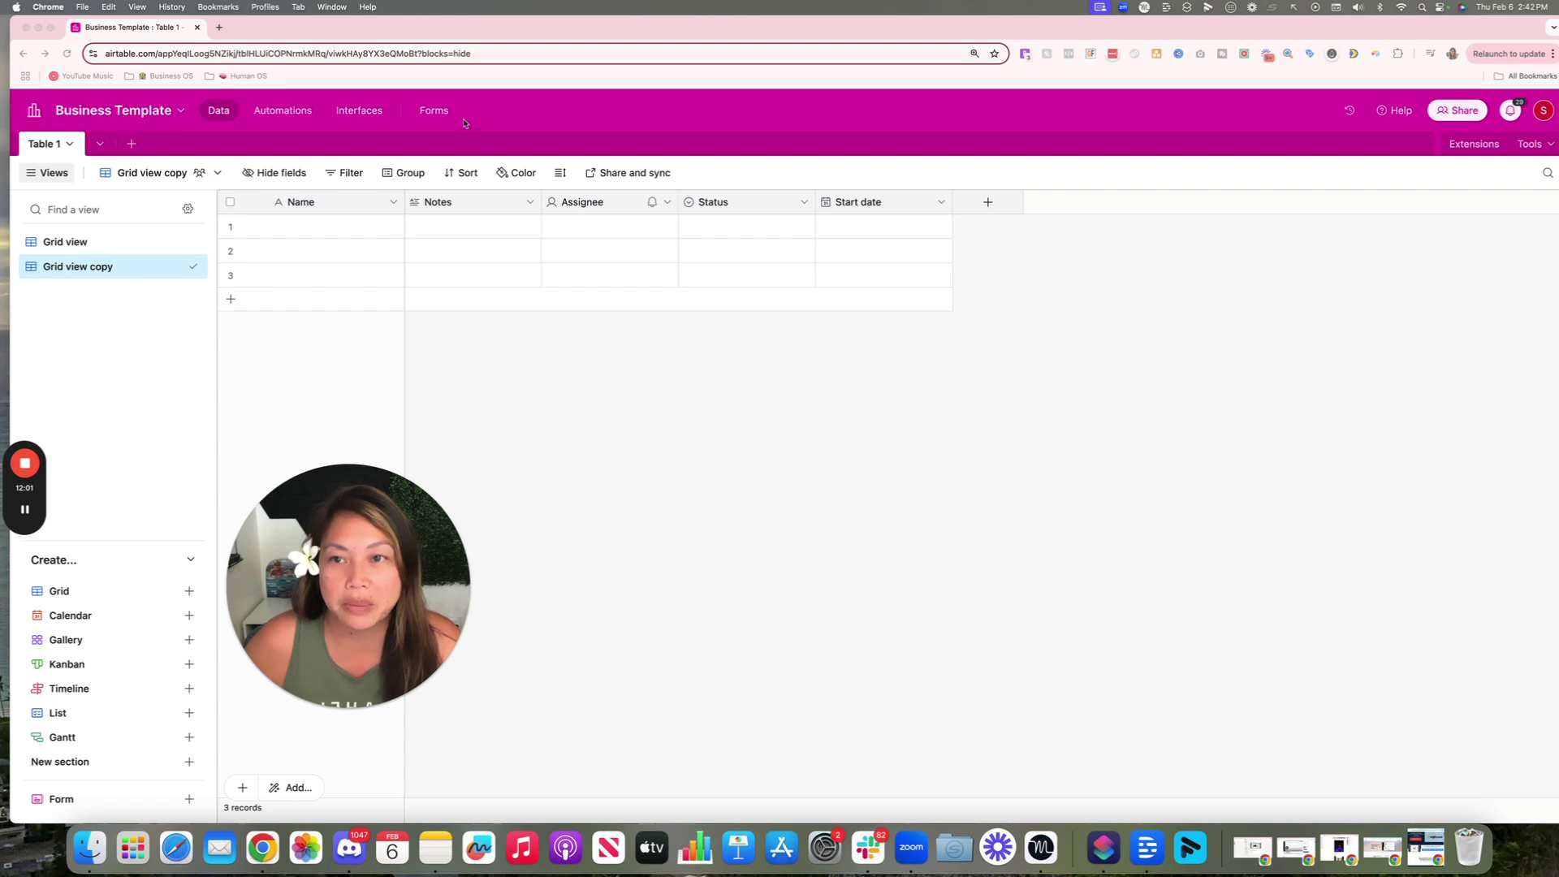
pyautogui.click(437, 111)
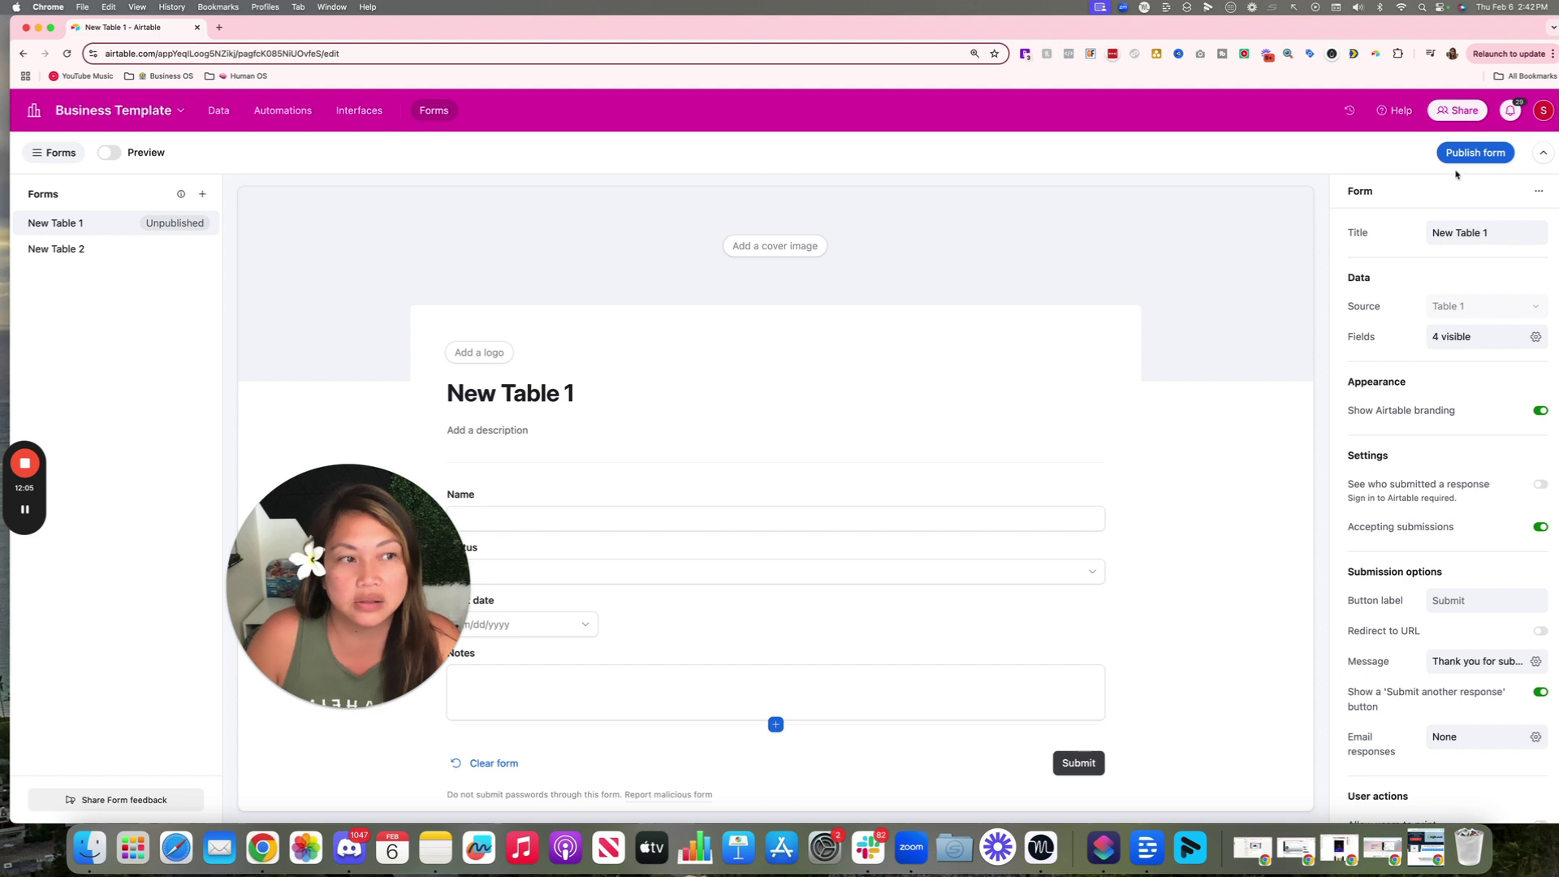
pyautogui.click(1475, 153)
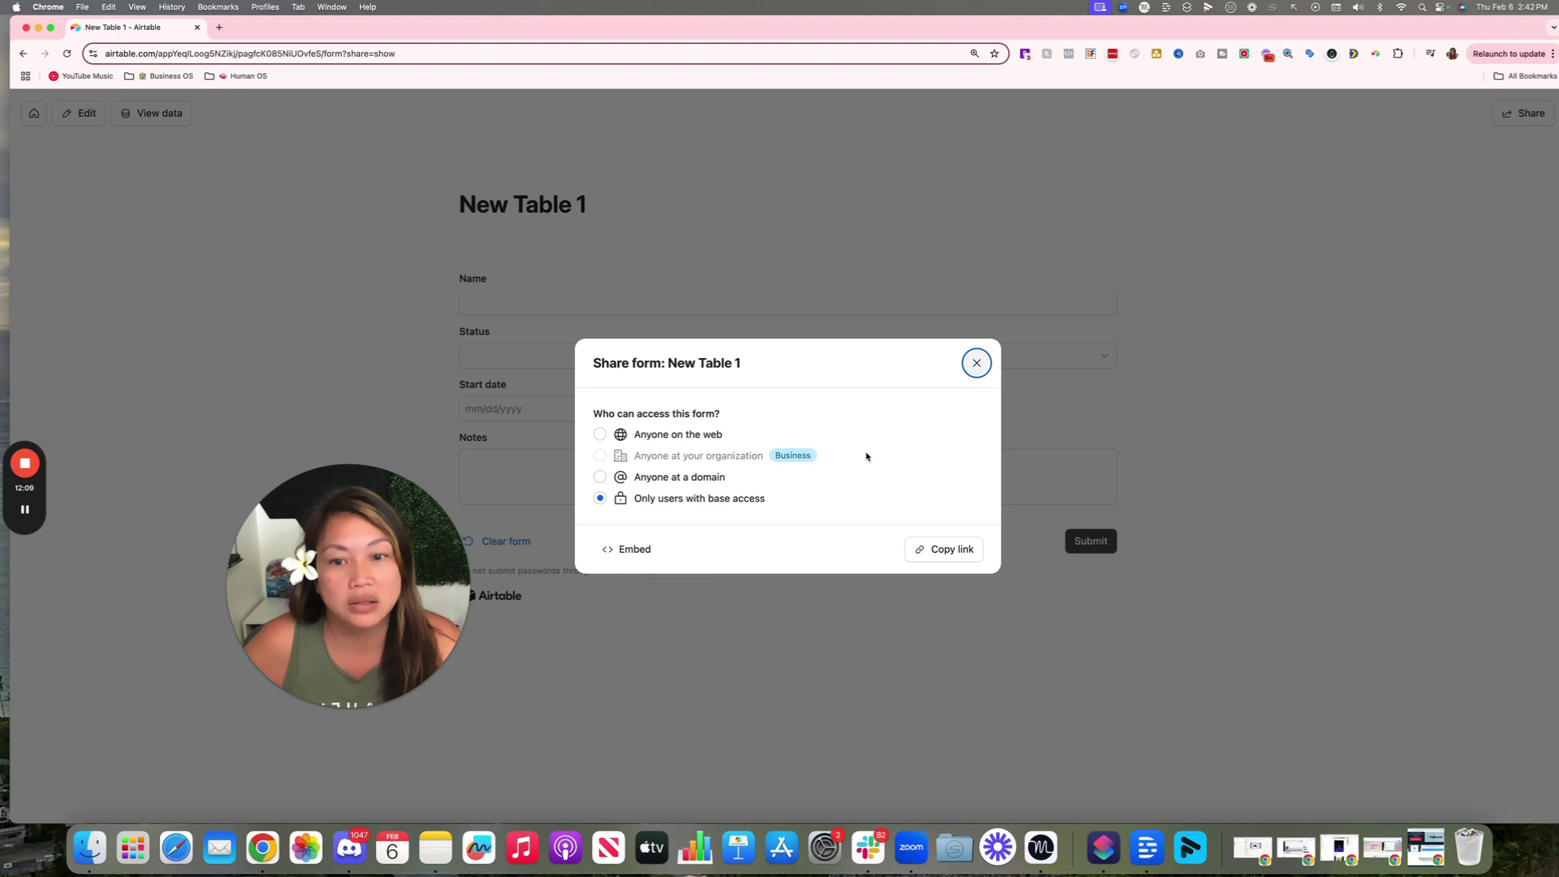
# Give anyone on the web access to the New Table 1 form and open its embed page to examine the embed code.
pyautogui.click(601, 436)
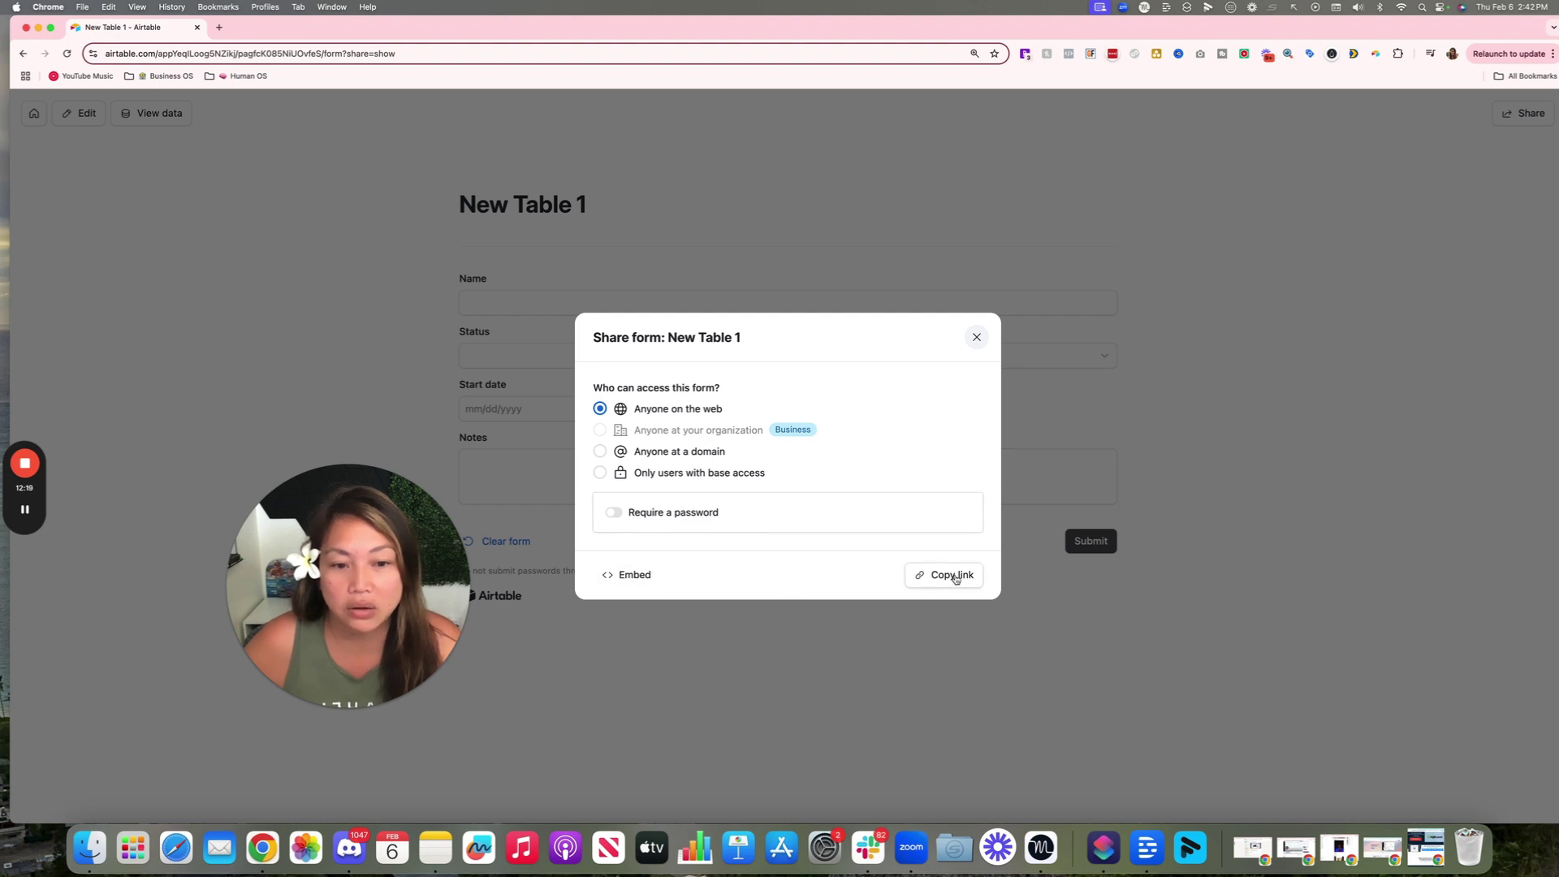
pyautogui.click(635, 577)
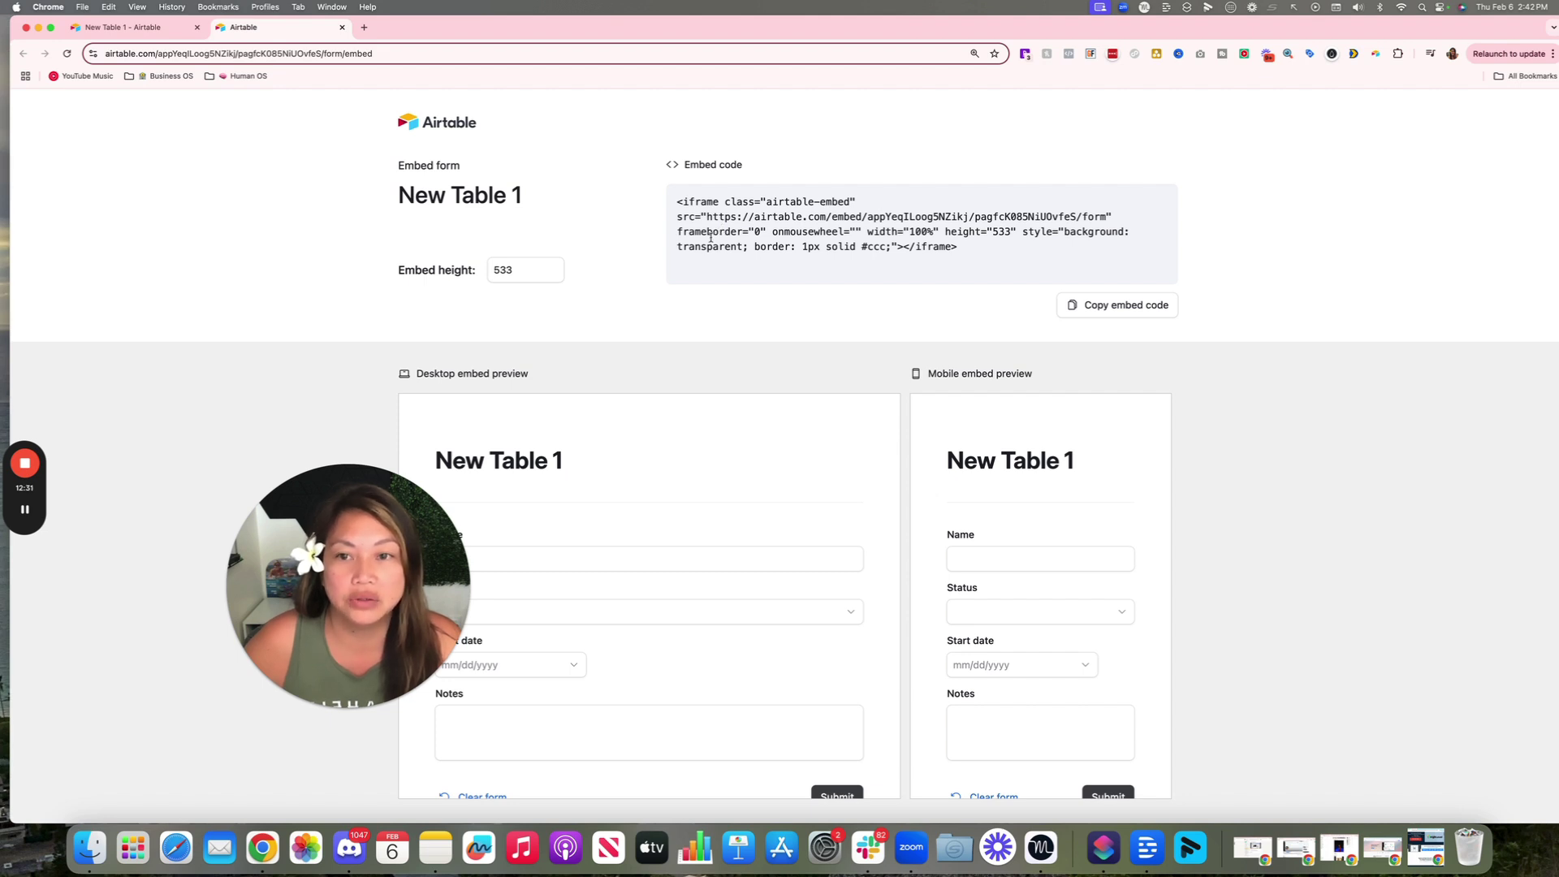
pyautogui.moveTo(676, 207); pyautogui.dragTo(934, 256)
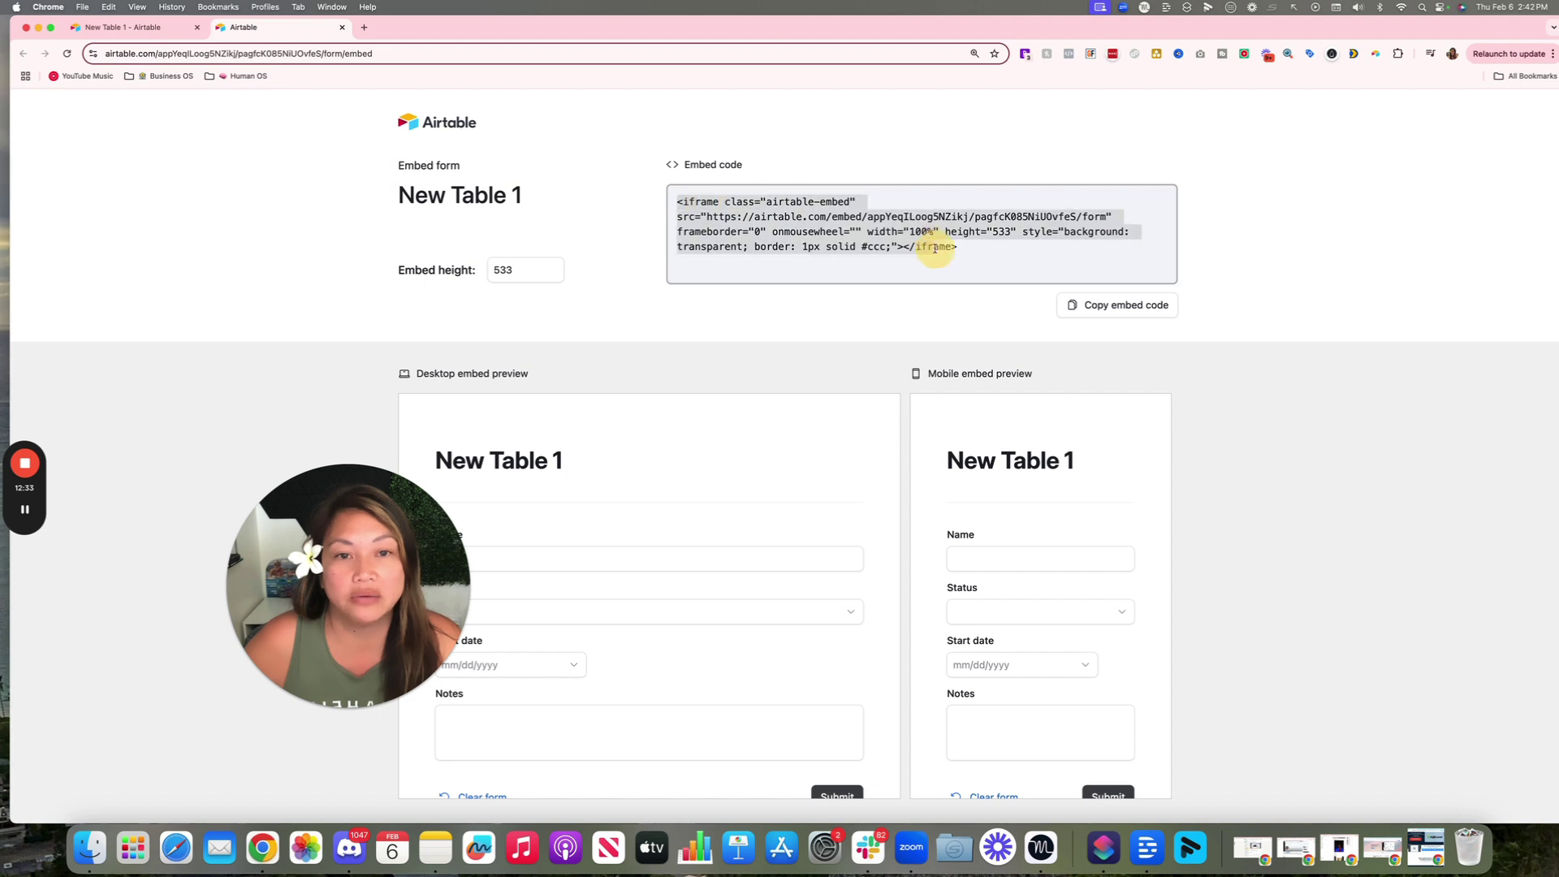
pyautogui.click(794, 345)
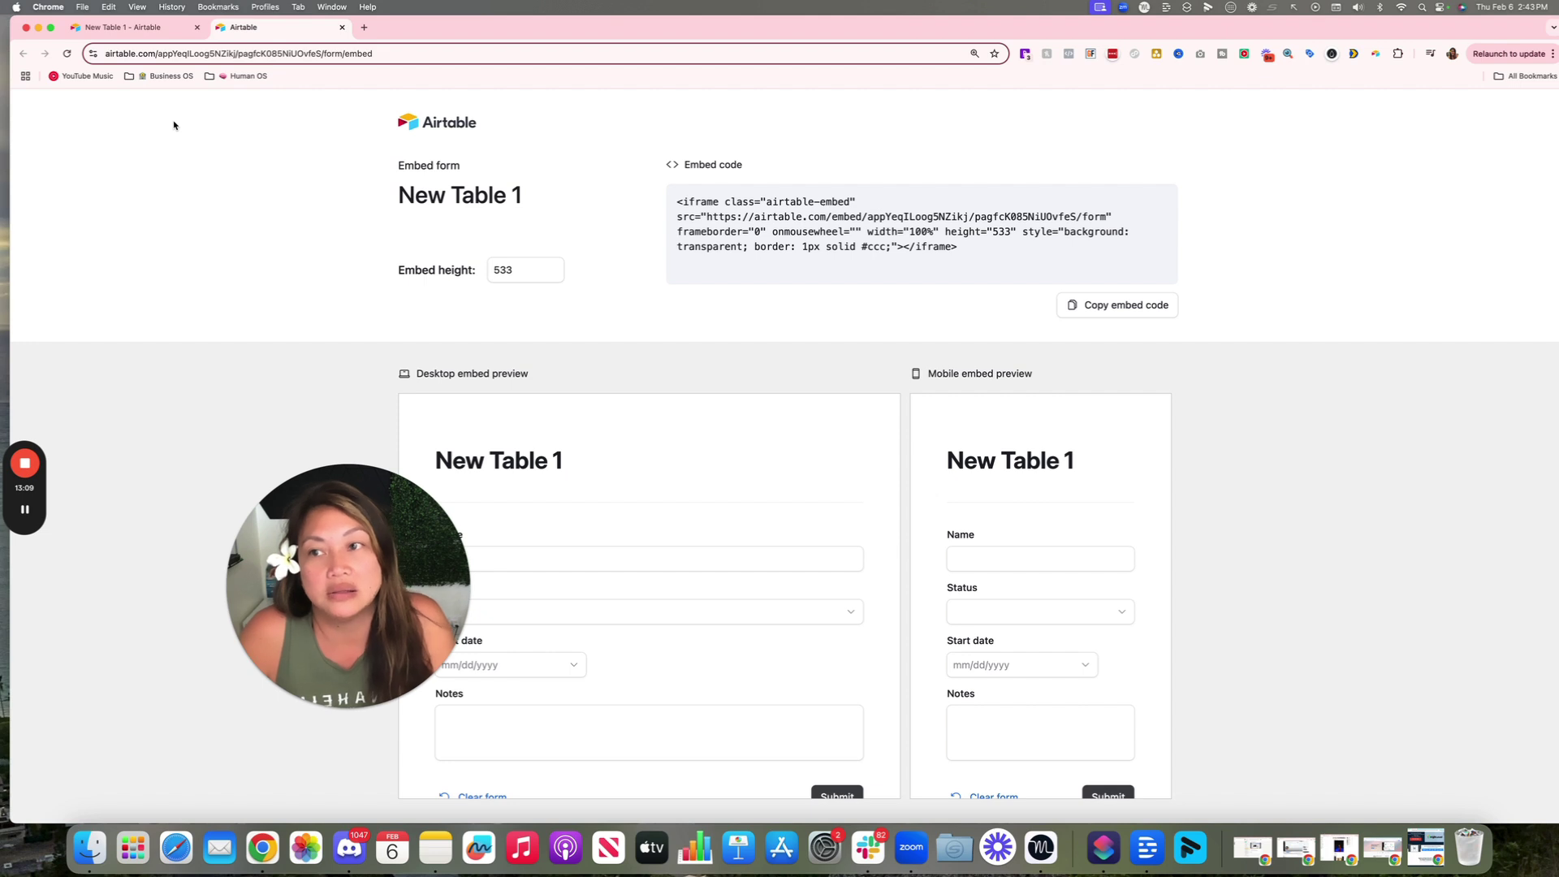
# Leave the form sharing settings, reopen the Business Template base and look at its Interfaces page before returning to the table data.
pyautogui.click(163, 27)
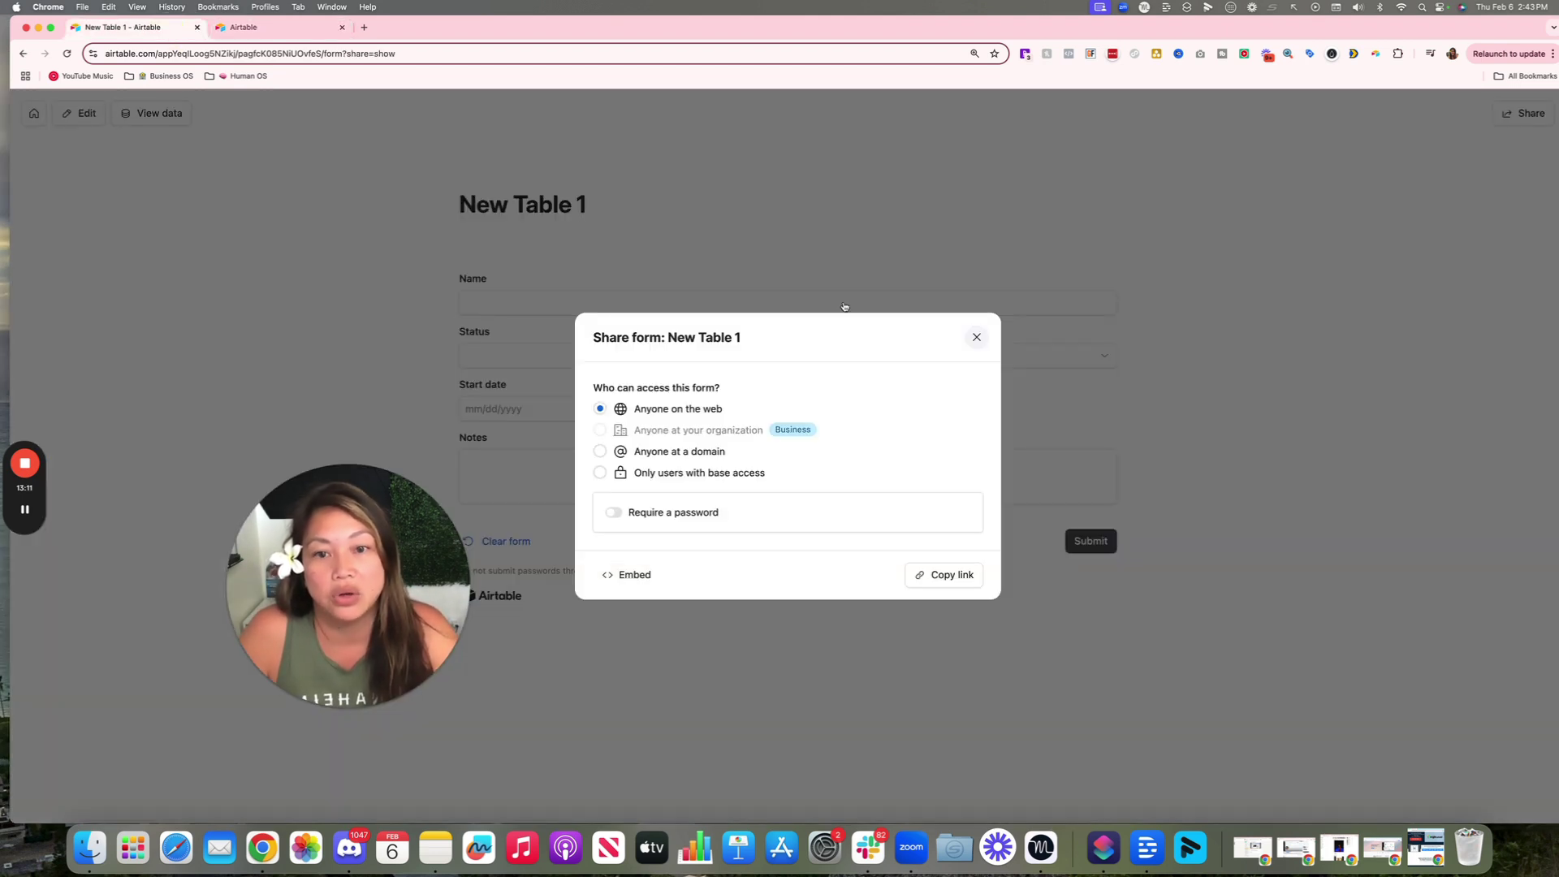
pyautogui.click(977, 337)
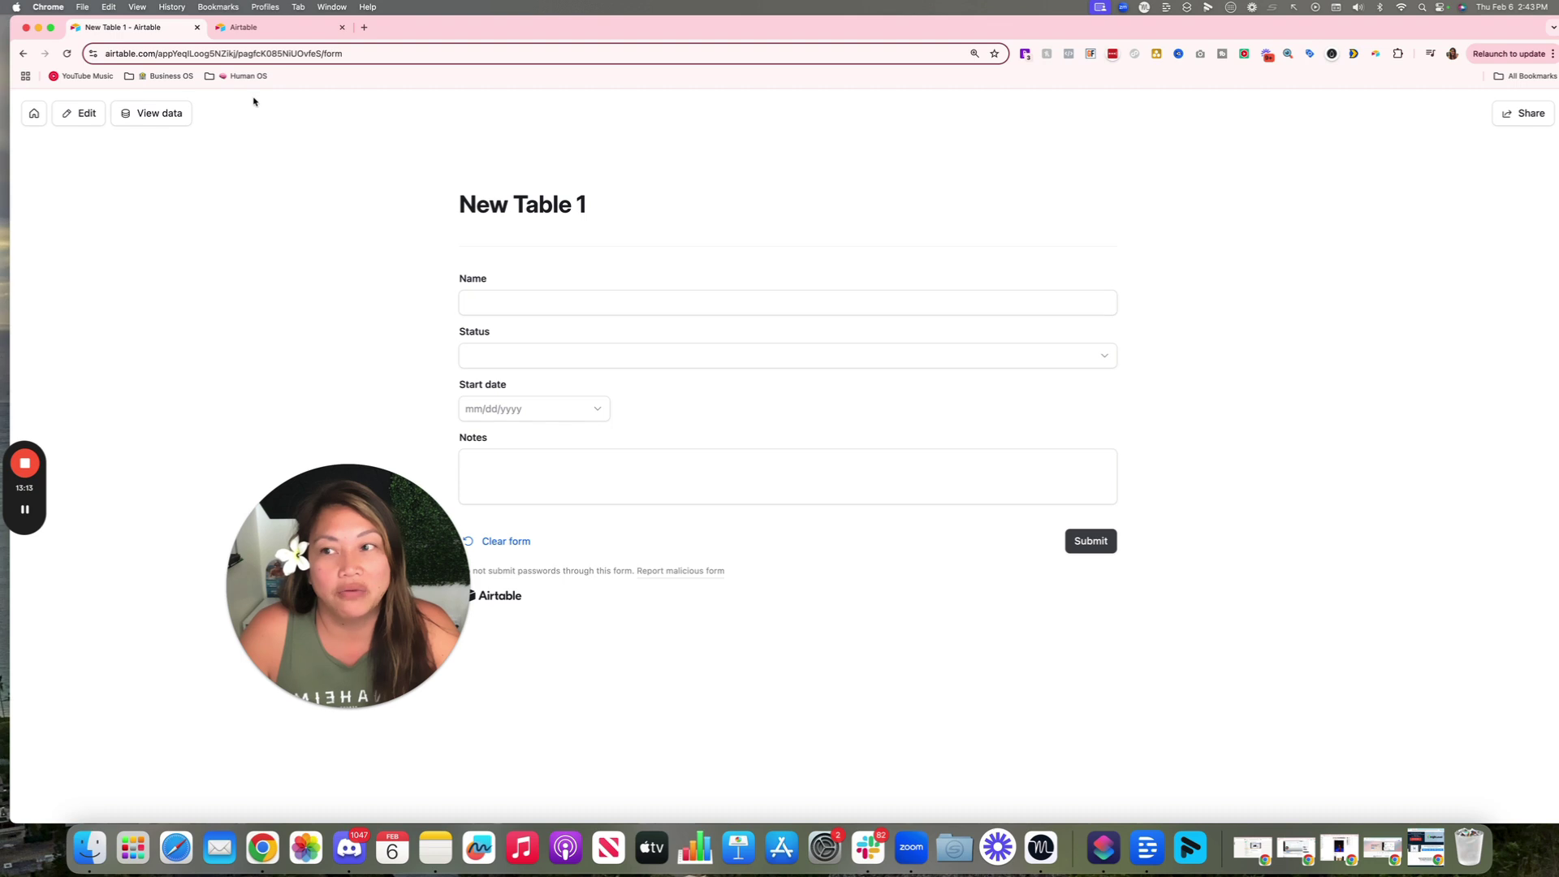
pyautogui.click(33, 113)
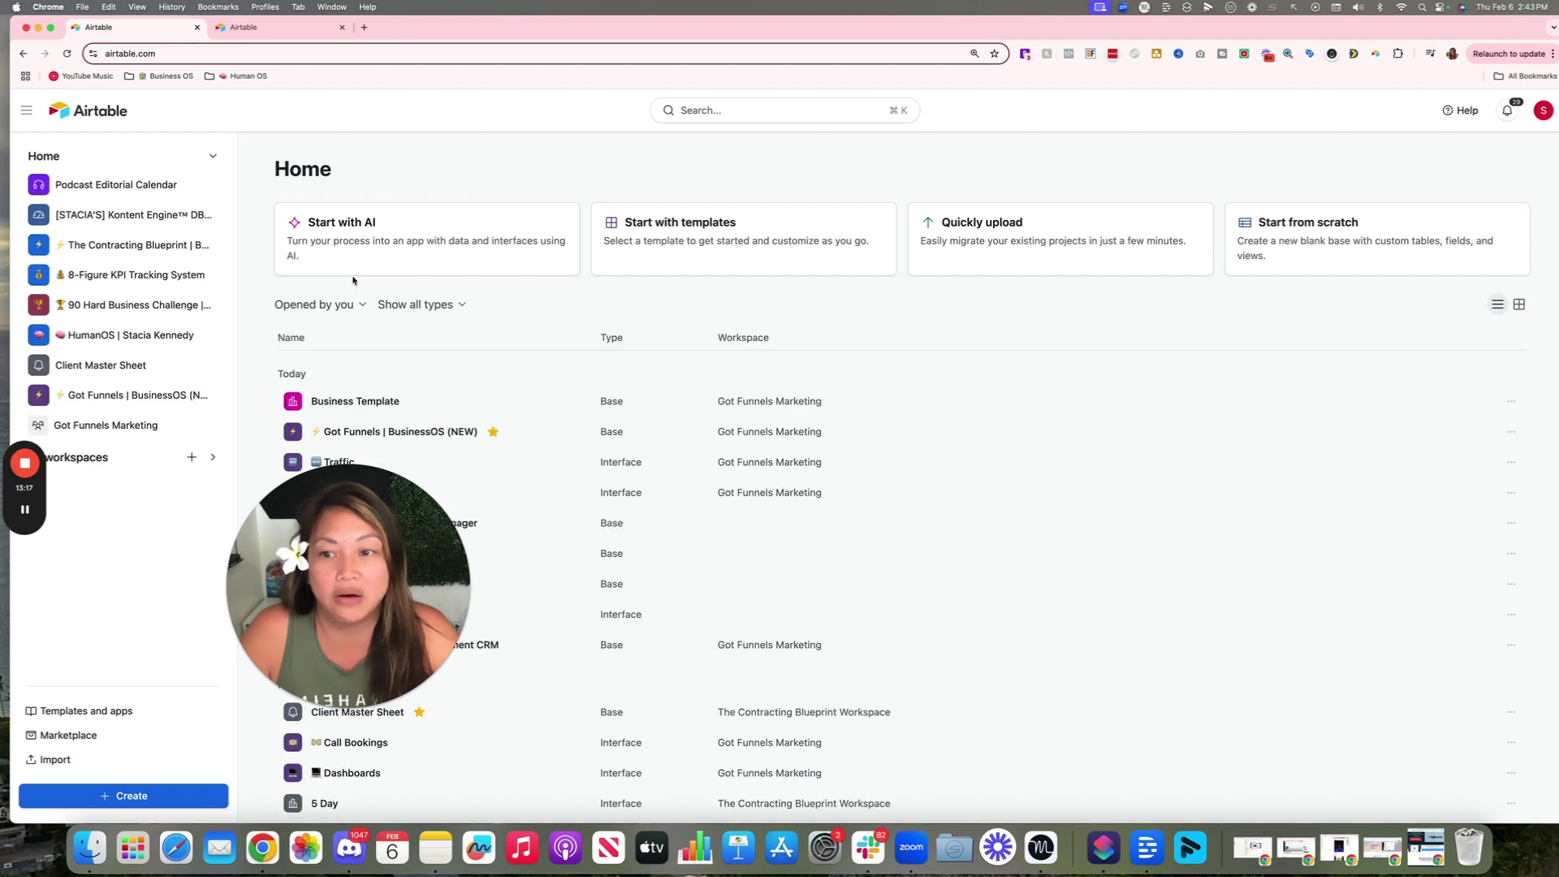
pyautogui.click(358, 414)
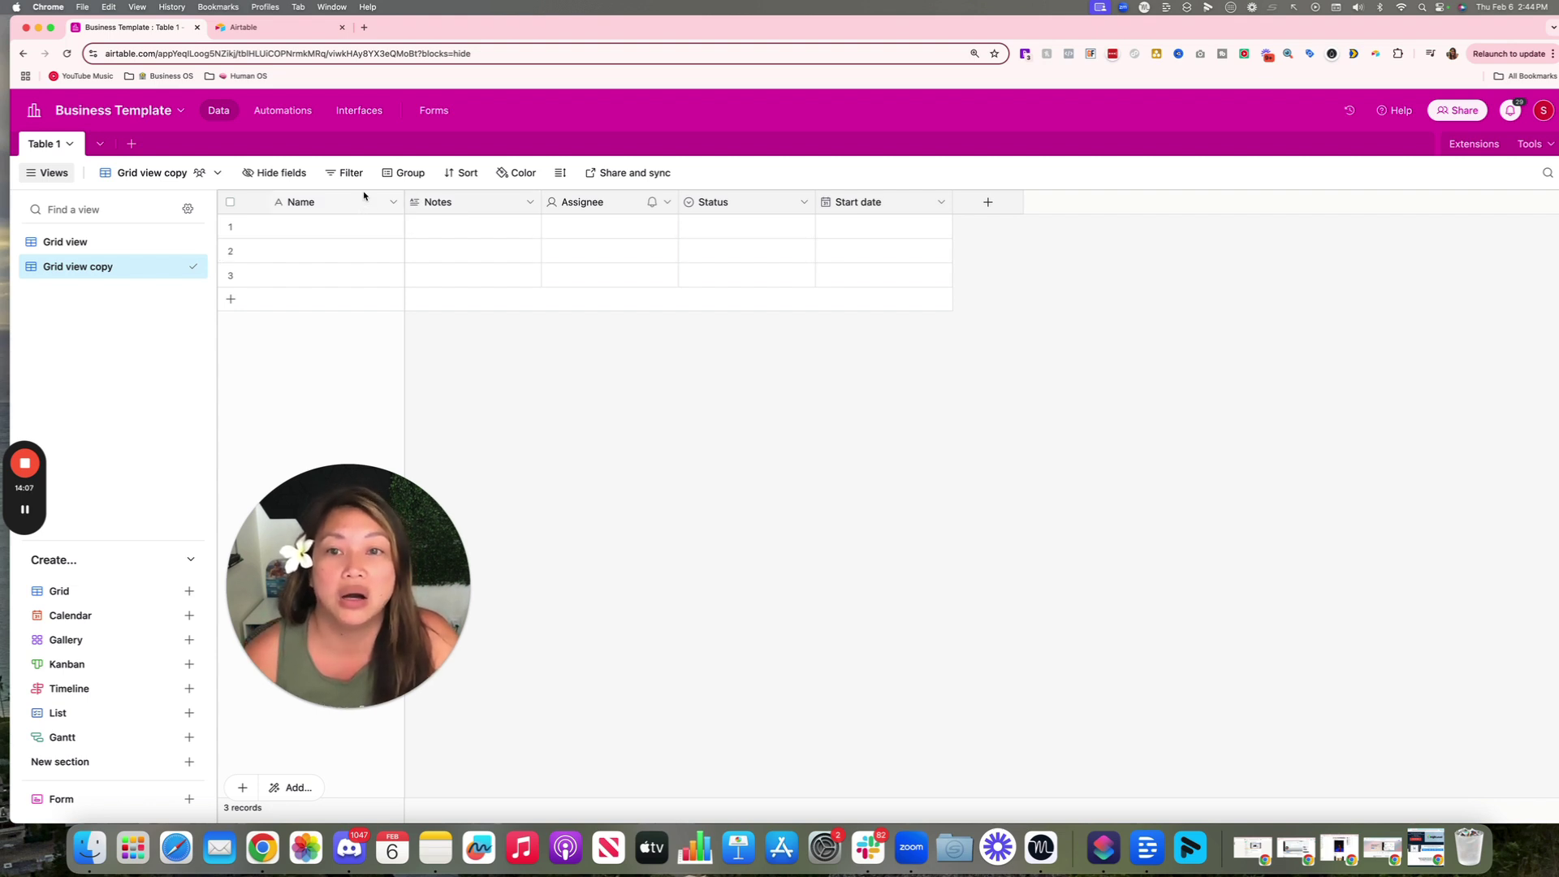
pyautogui.click(359, 111)
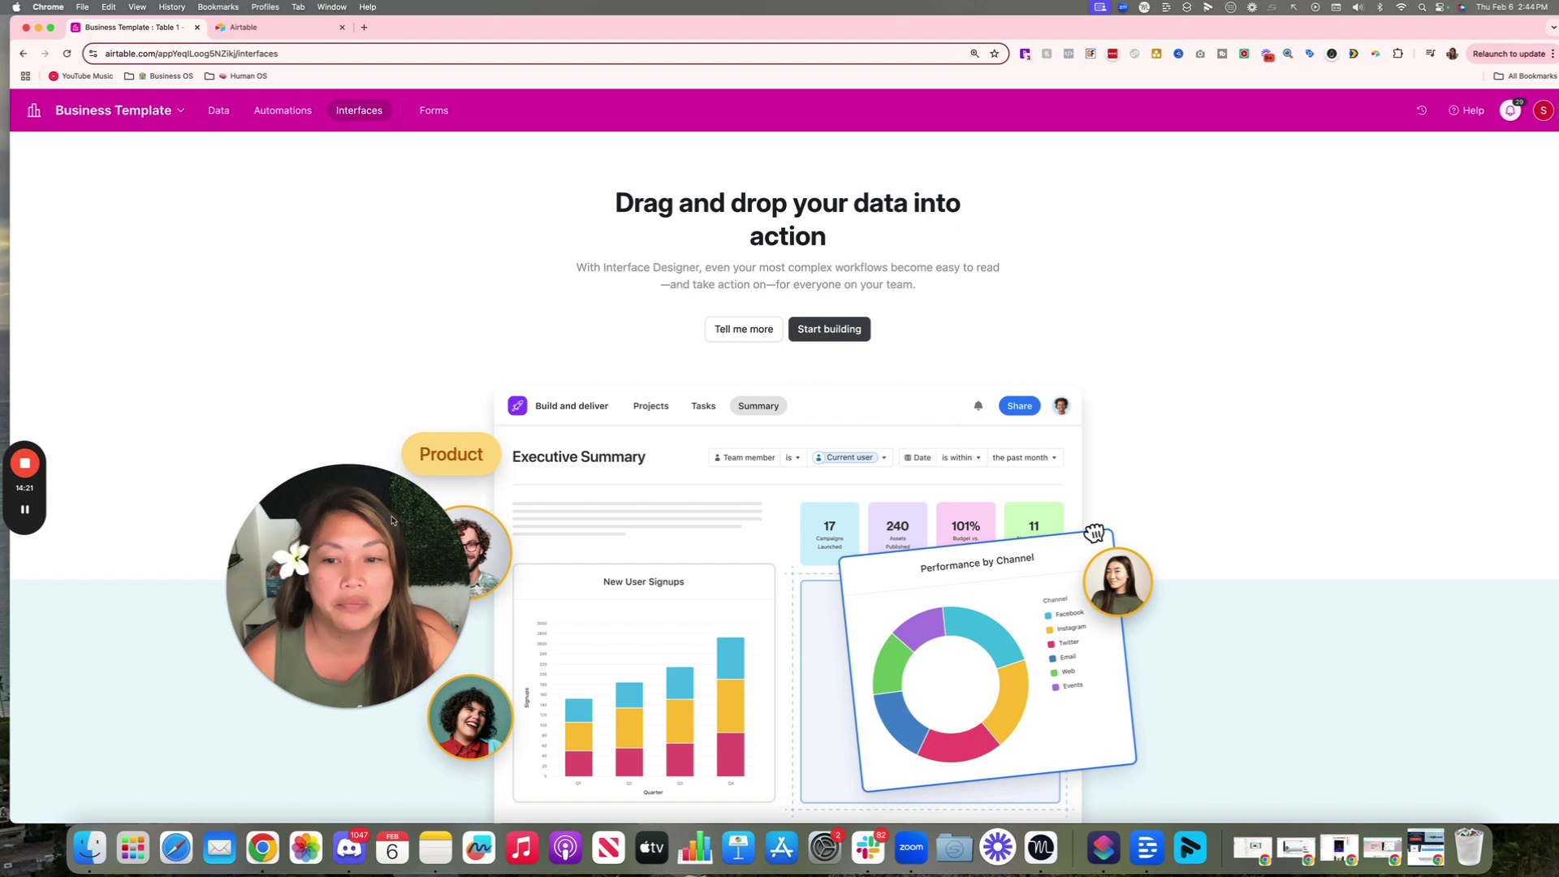
pyautogui.moveTo(349, 569); pyautogui.dragTo(265, 453)
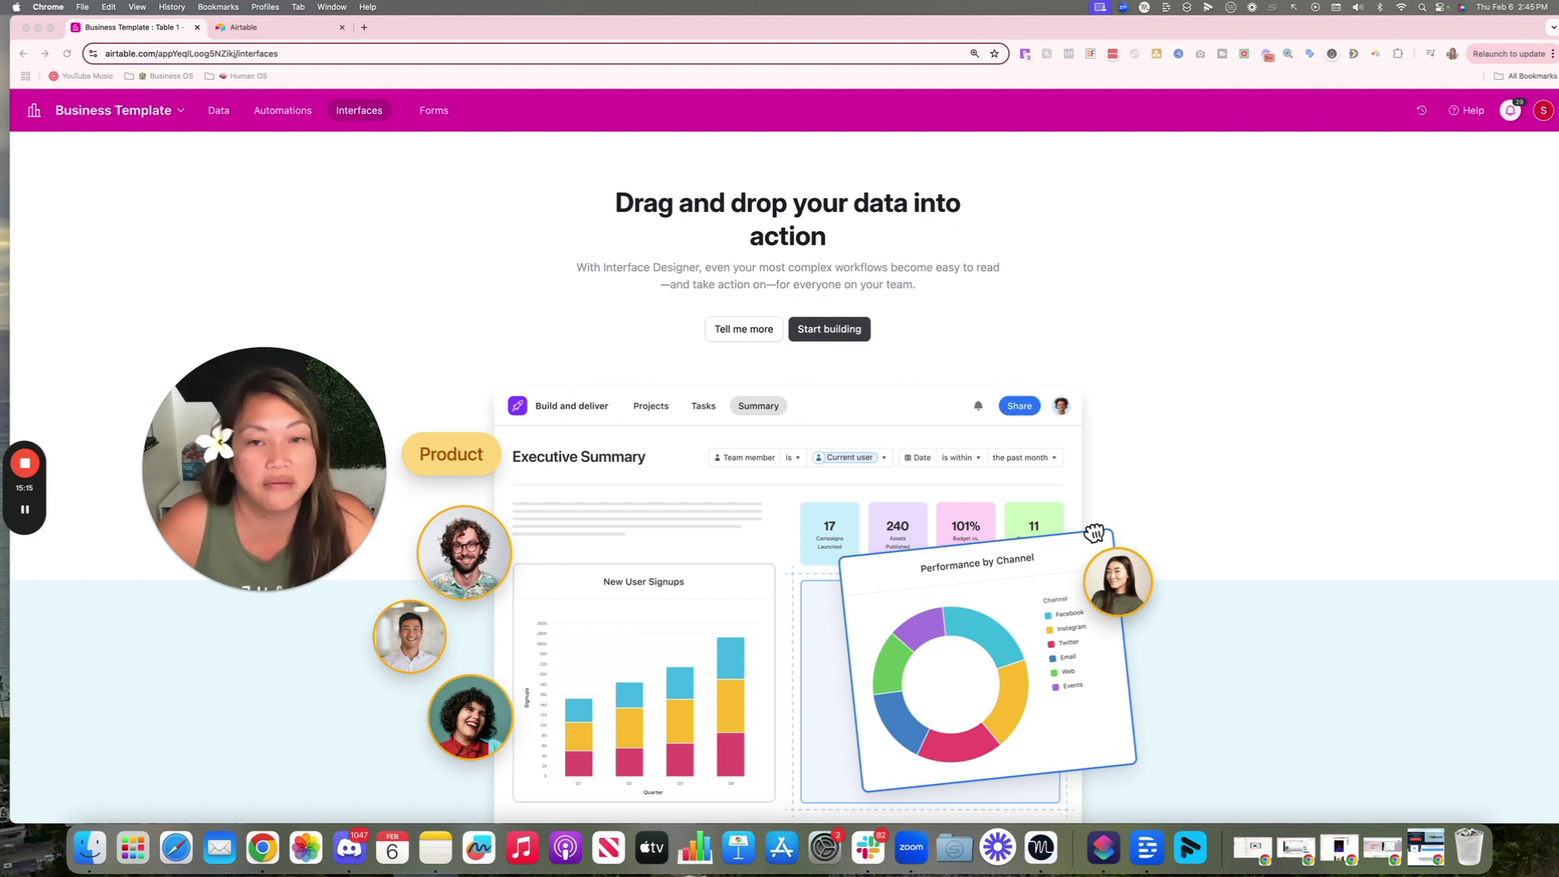
pyautogui.click(218, 110)
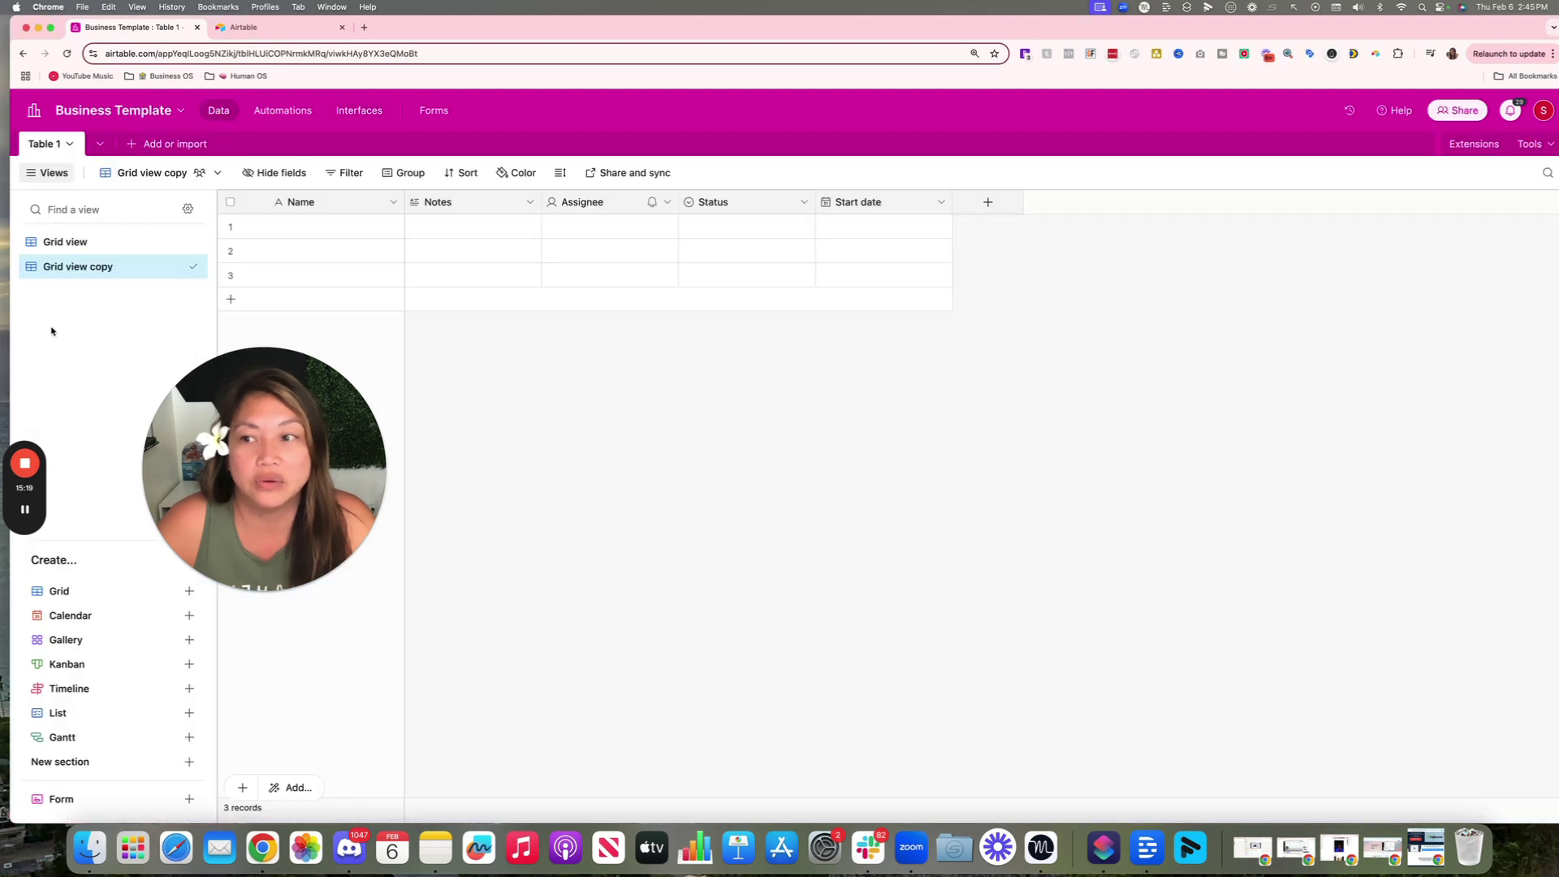
pyautogui.moveTo(84, 643)
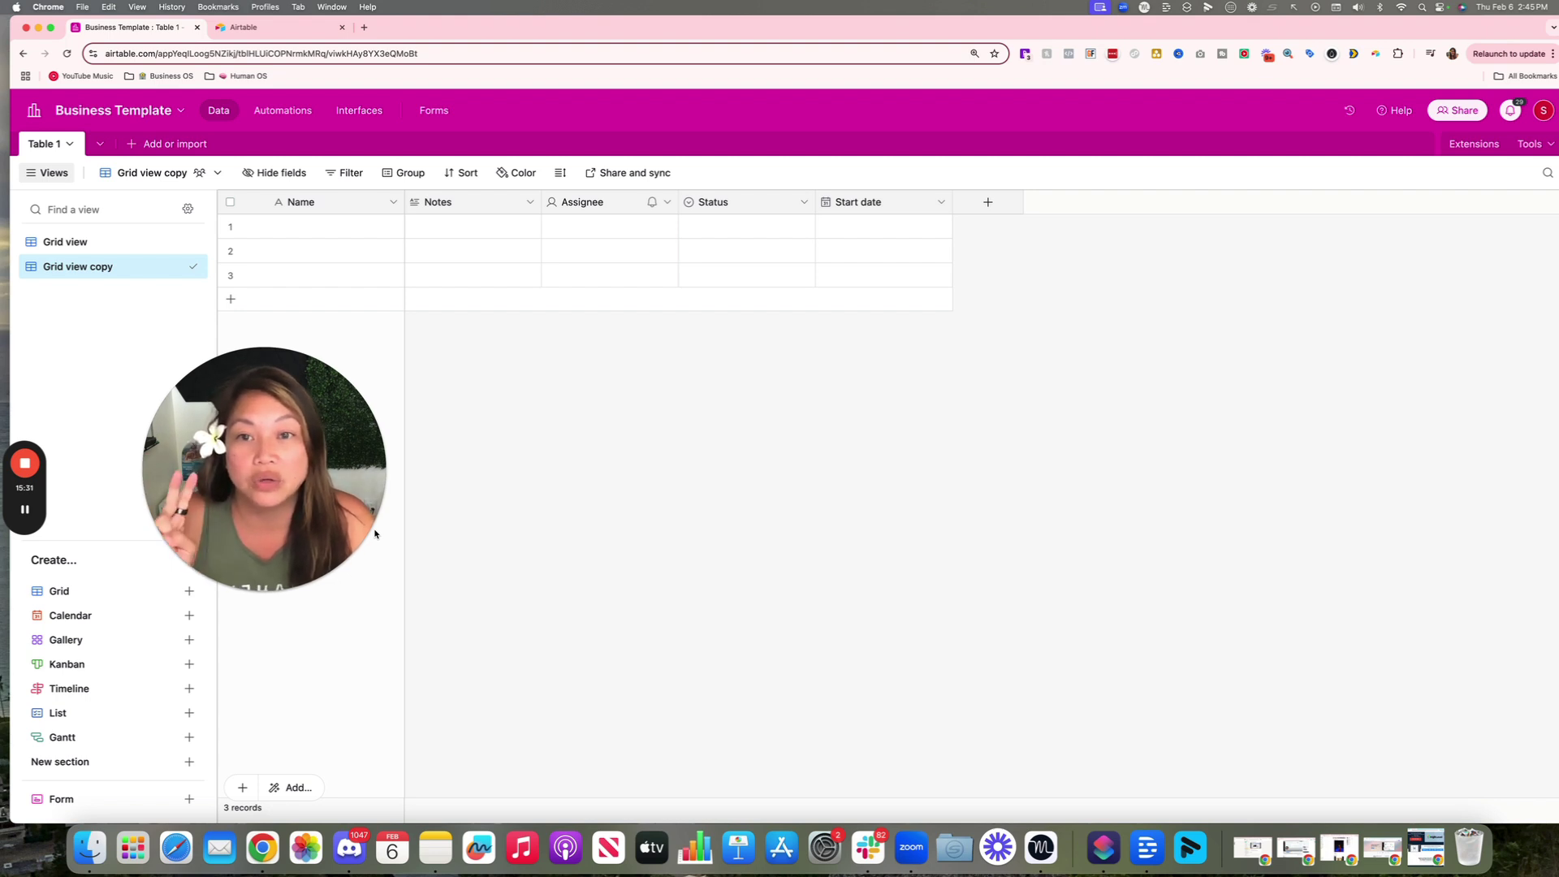
pyautogui.click(96, 640)
pyautogui.click(606, 577)
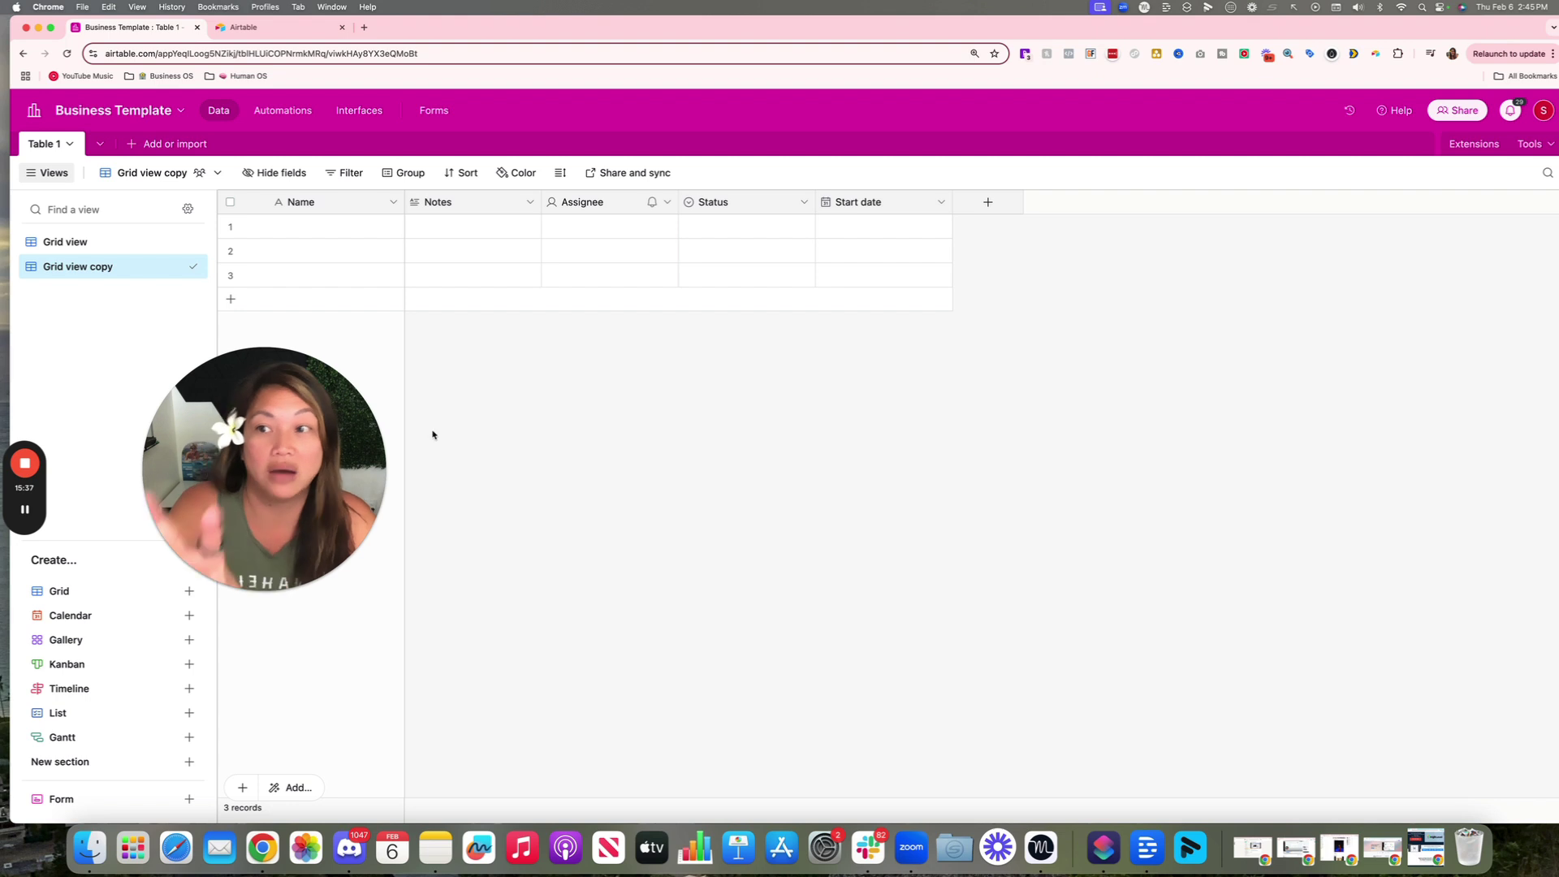
# Add a blank table from scratch to the base, keeping the suggested name Table 2 and the record name Record.
pyautogui.click(130, 144)
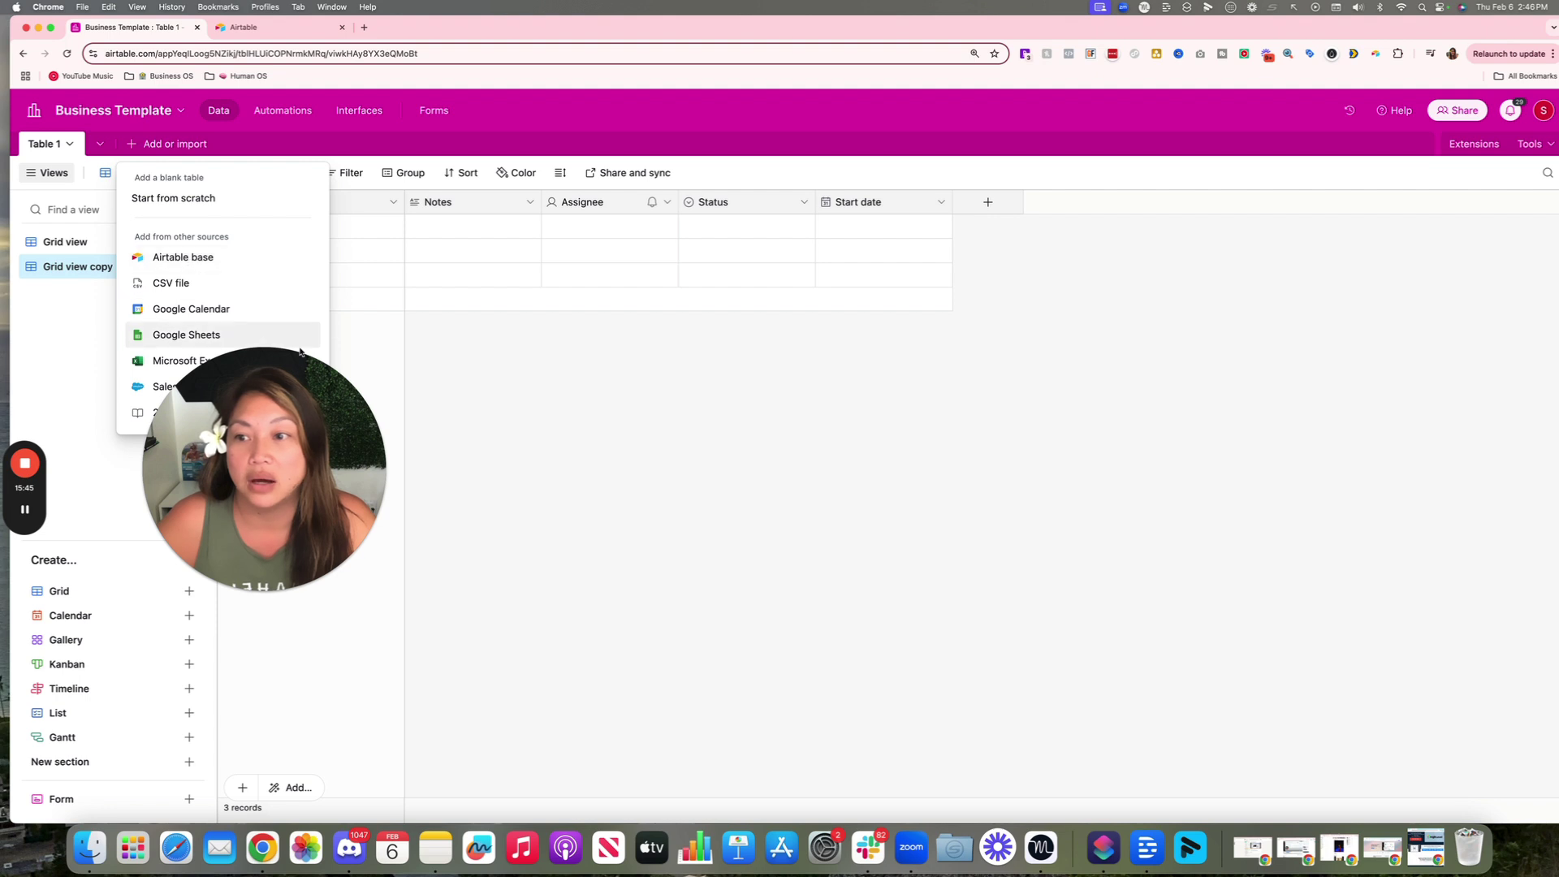
pyautogui.moveTo(298, 362); pyautogui.dragTo(445, 340)
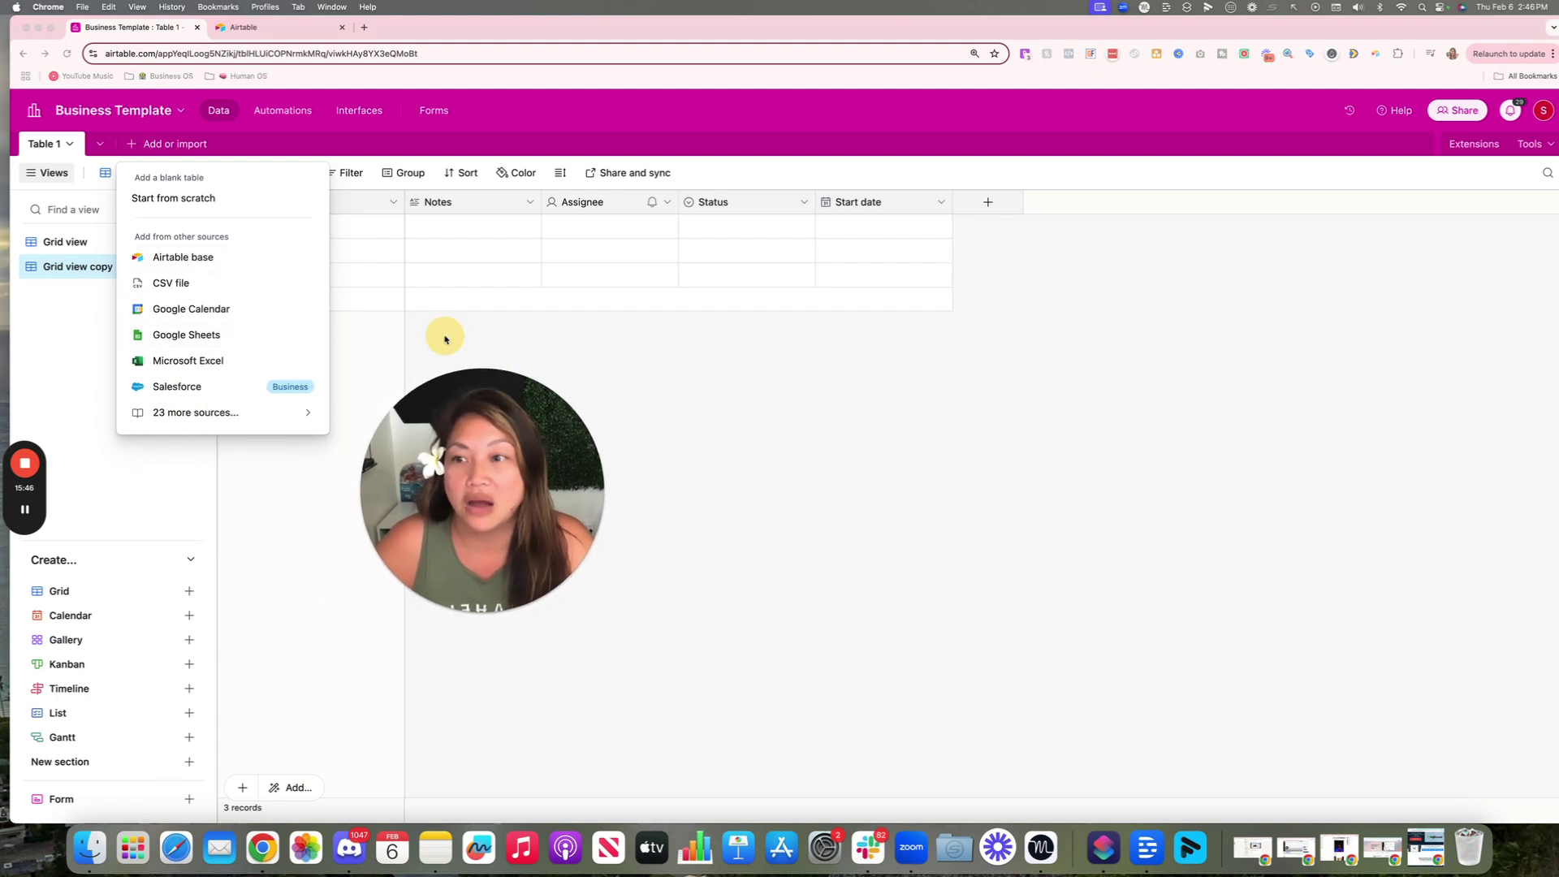
pyautogui.click(198, 202)
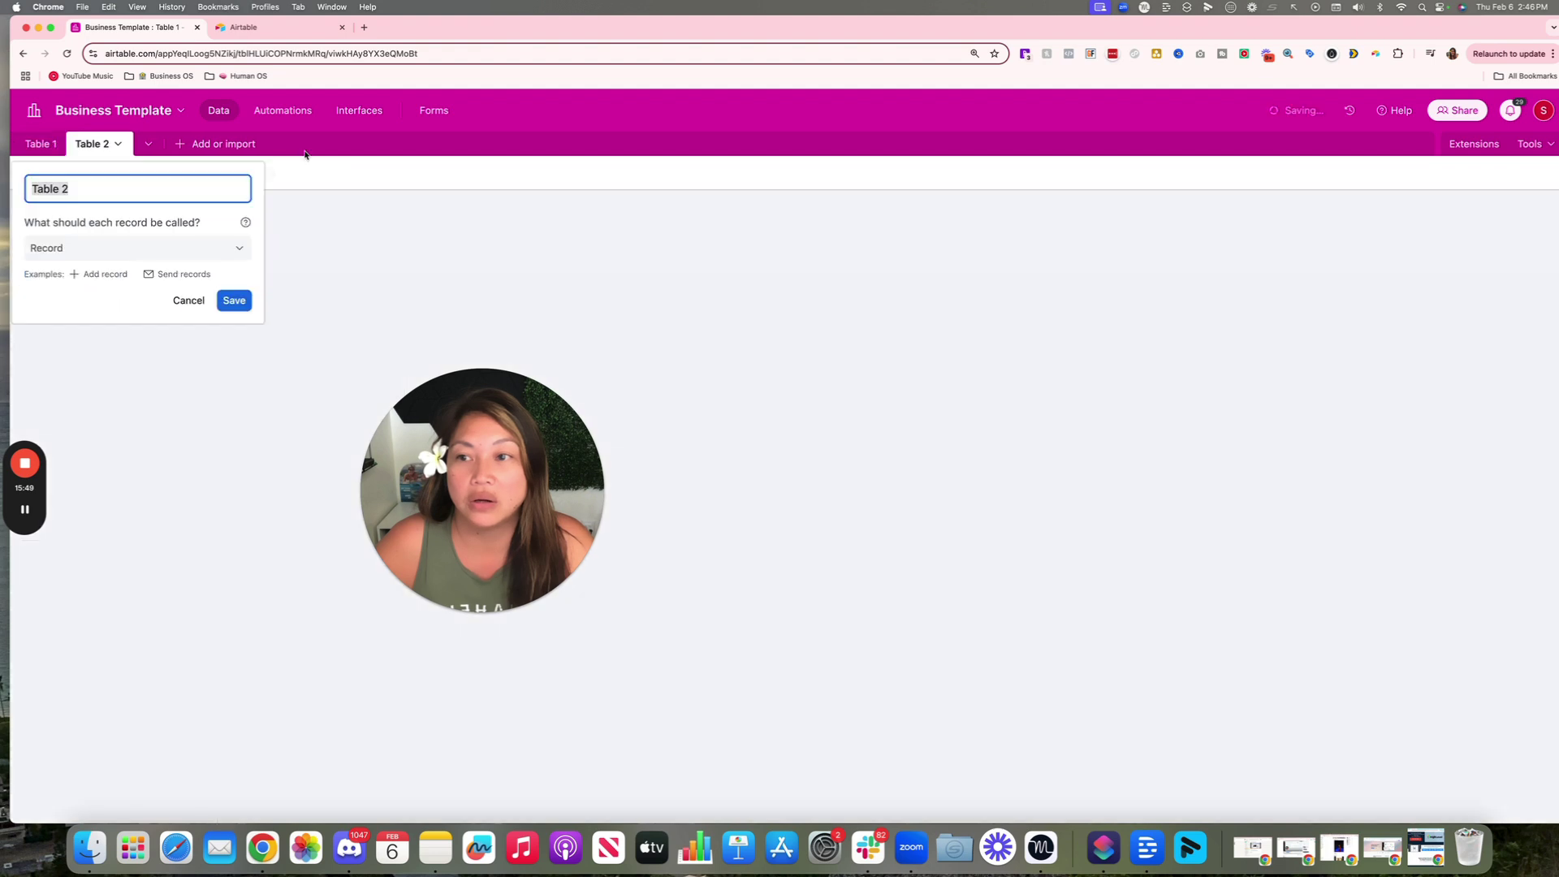
pyautogui.click(235, 300)
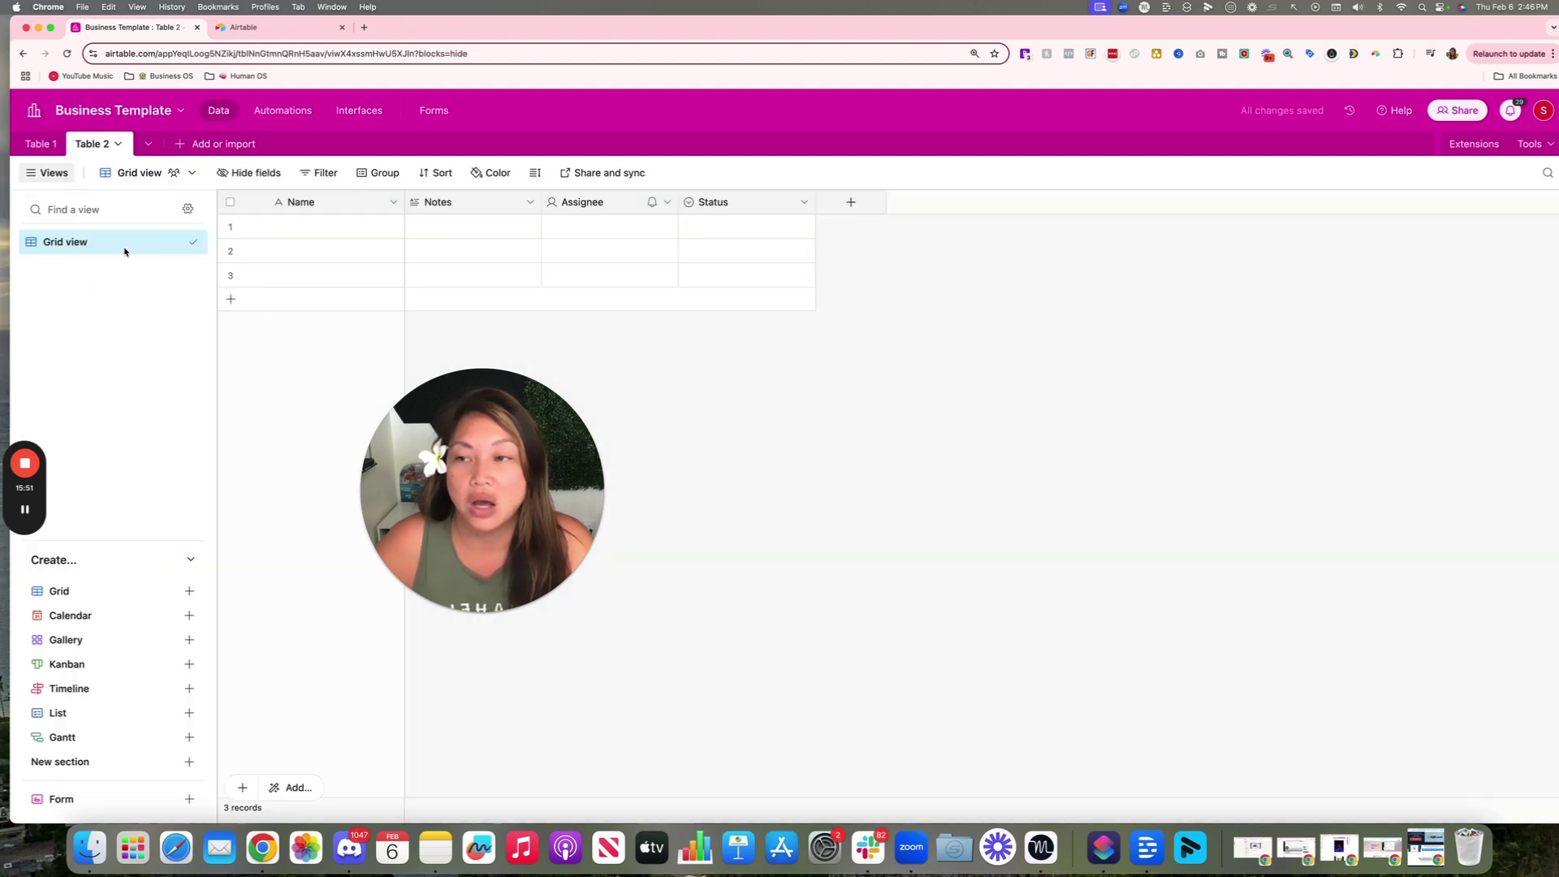
# Switch between Table 1 and Table 2 to compare the views and fields of each table.
pyautogui.click(47, 145)
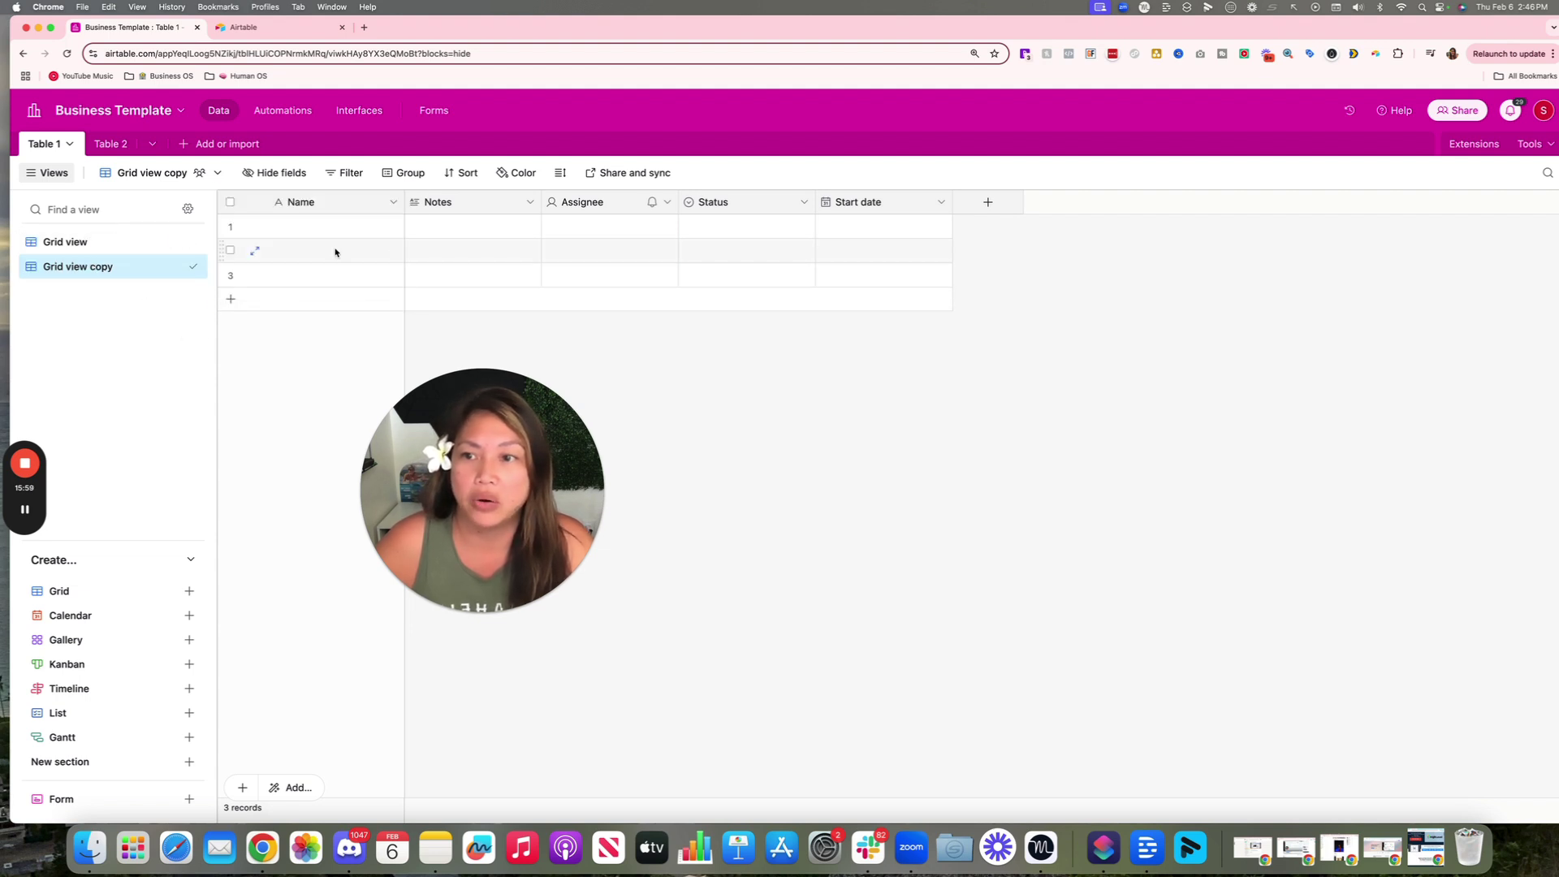
pyautogui.click(108, 144)
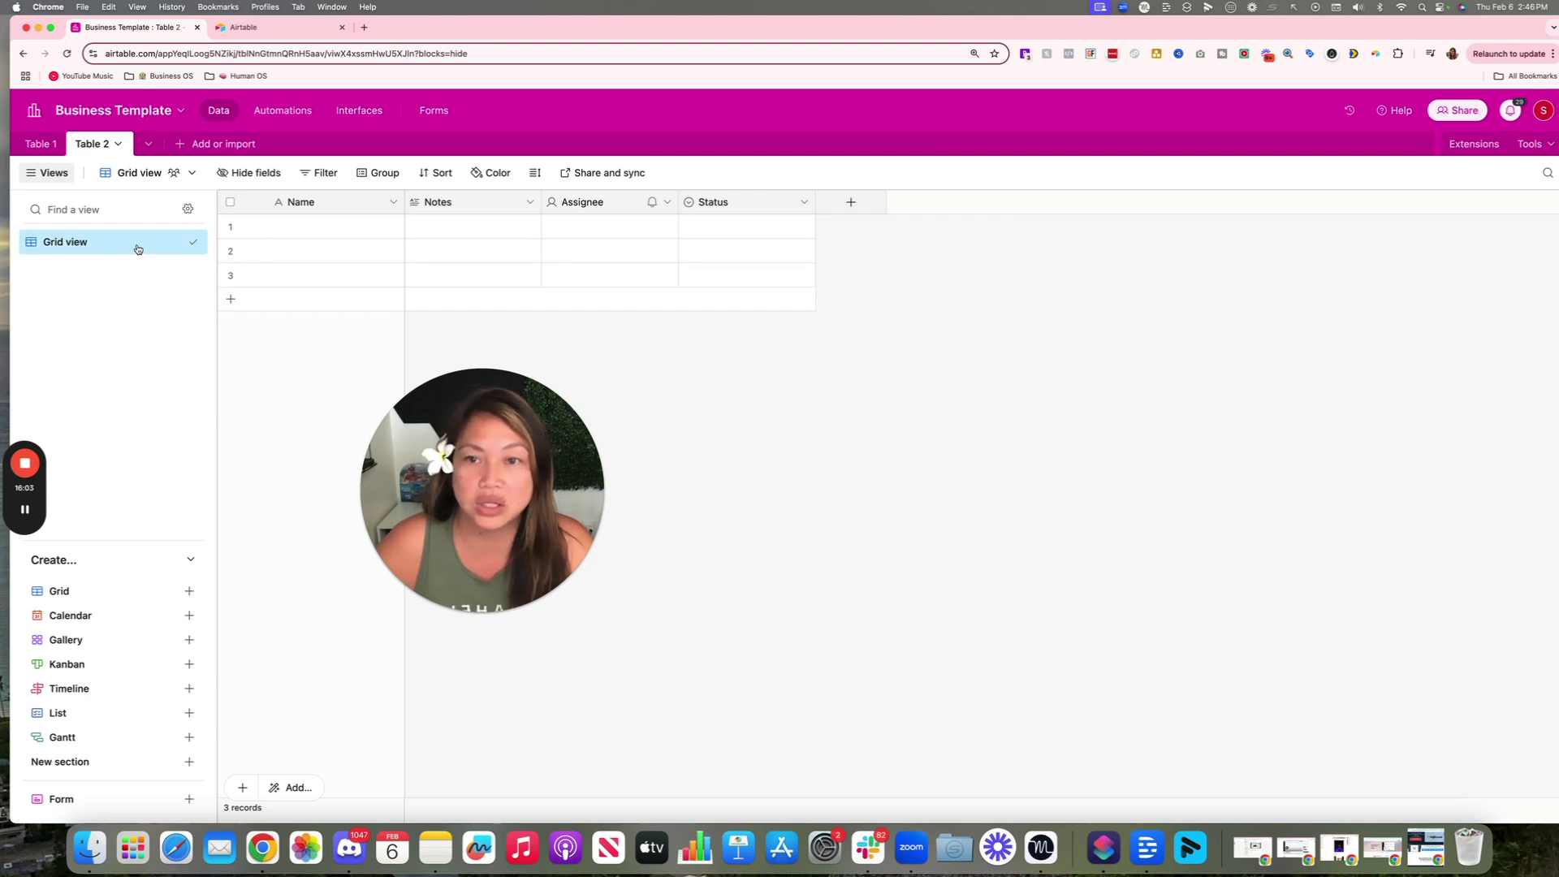
pyautogui.click(38, 146)
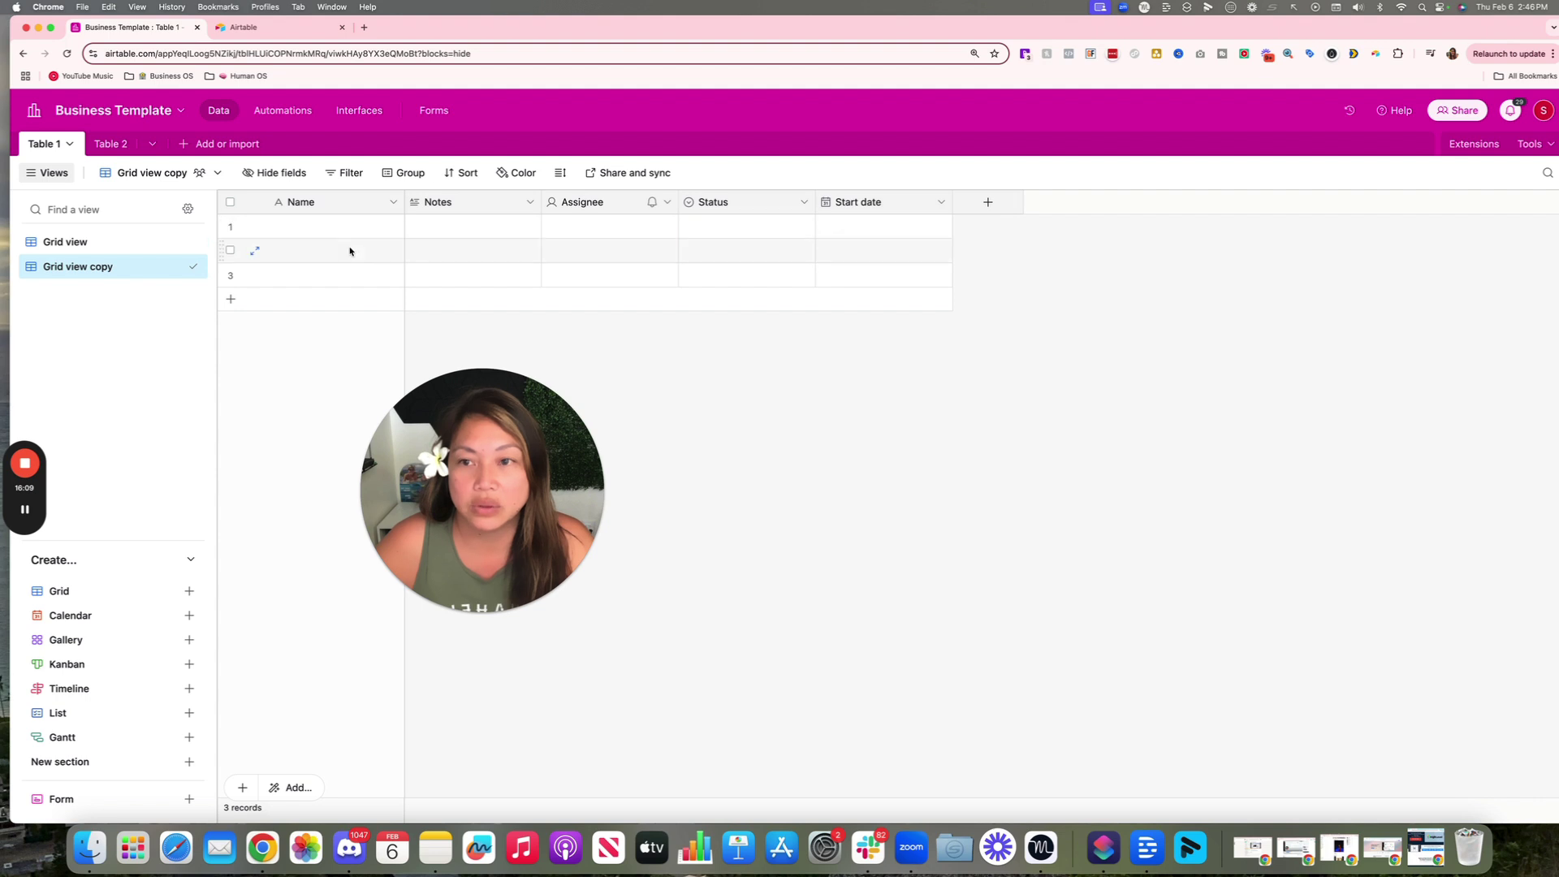
pyautogui.click(115, 145)
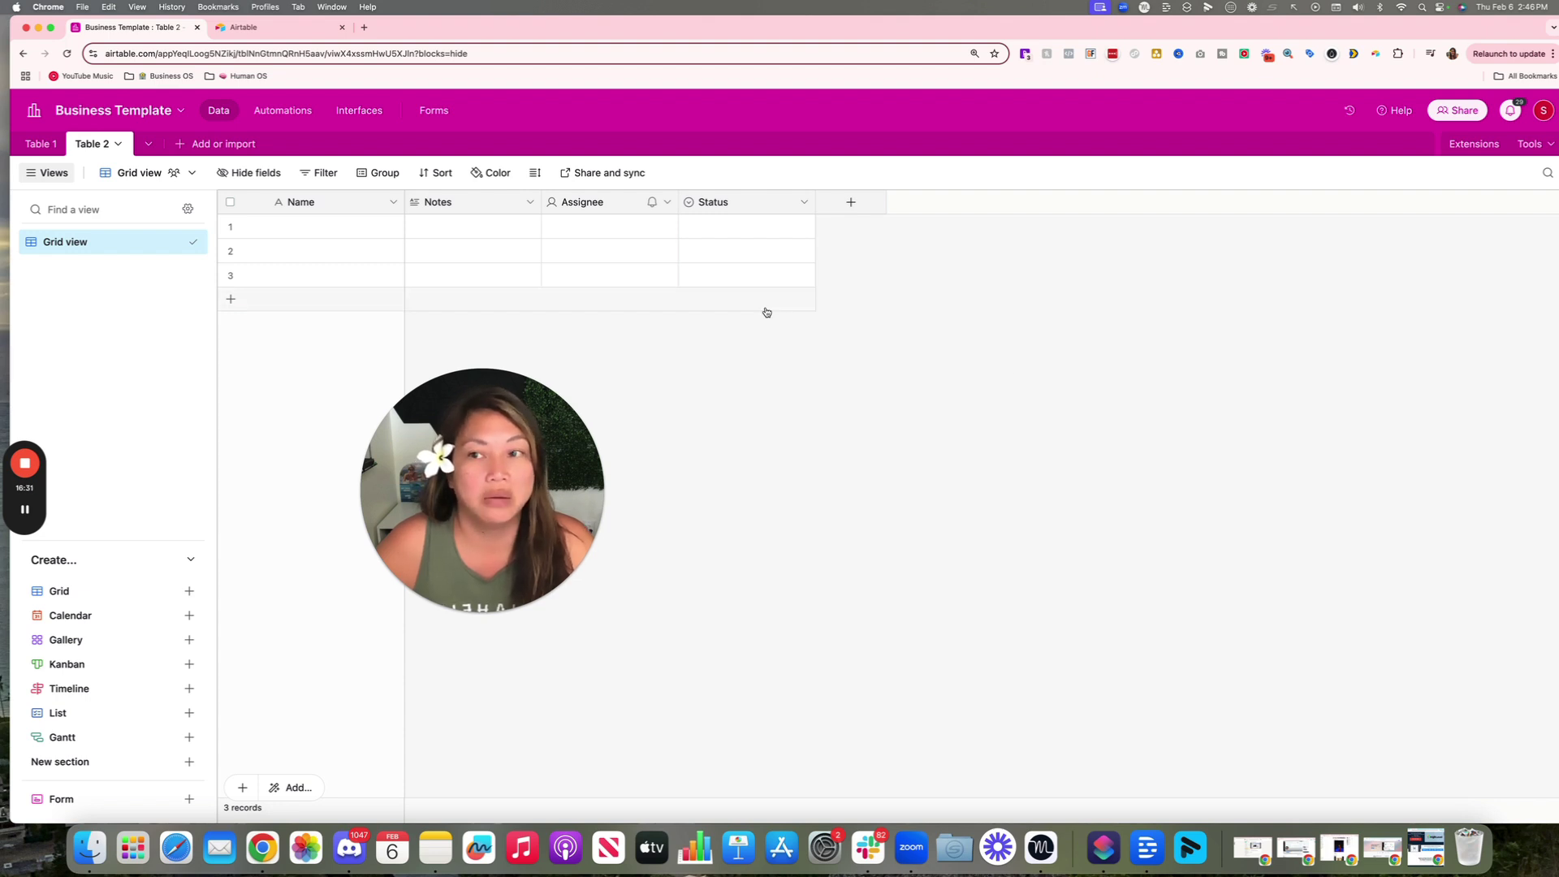
# Examine the suggested triggers on the base's Automations page and return to the data of Table 2.
pyautogui.click(272, 109)
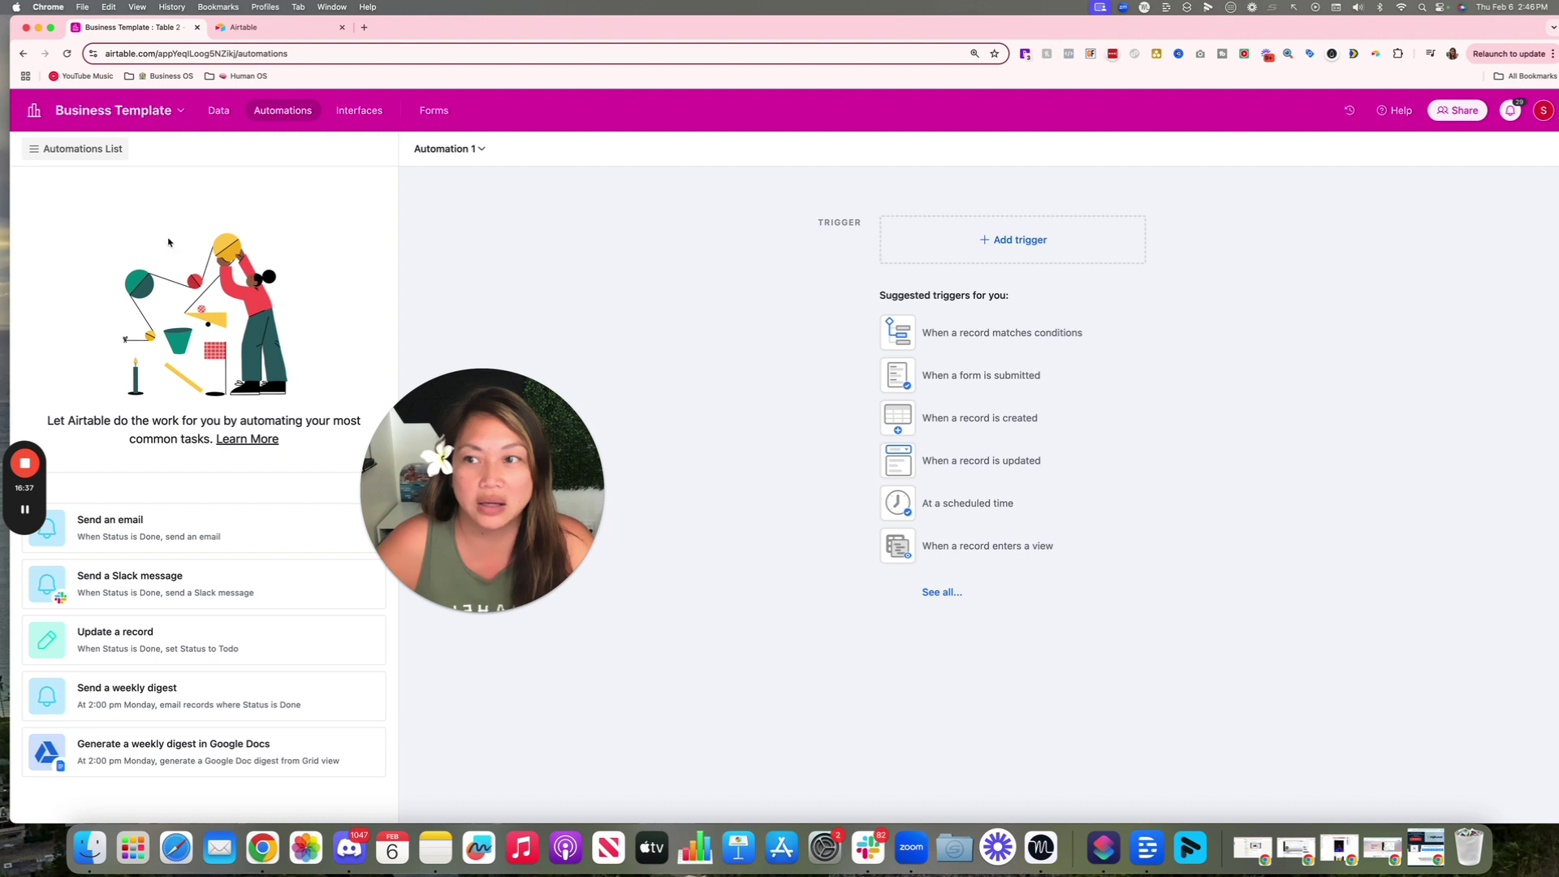
pyautogui.click(218, 109)
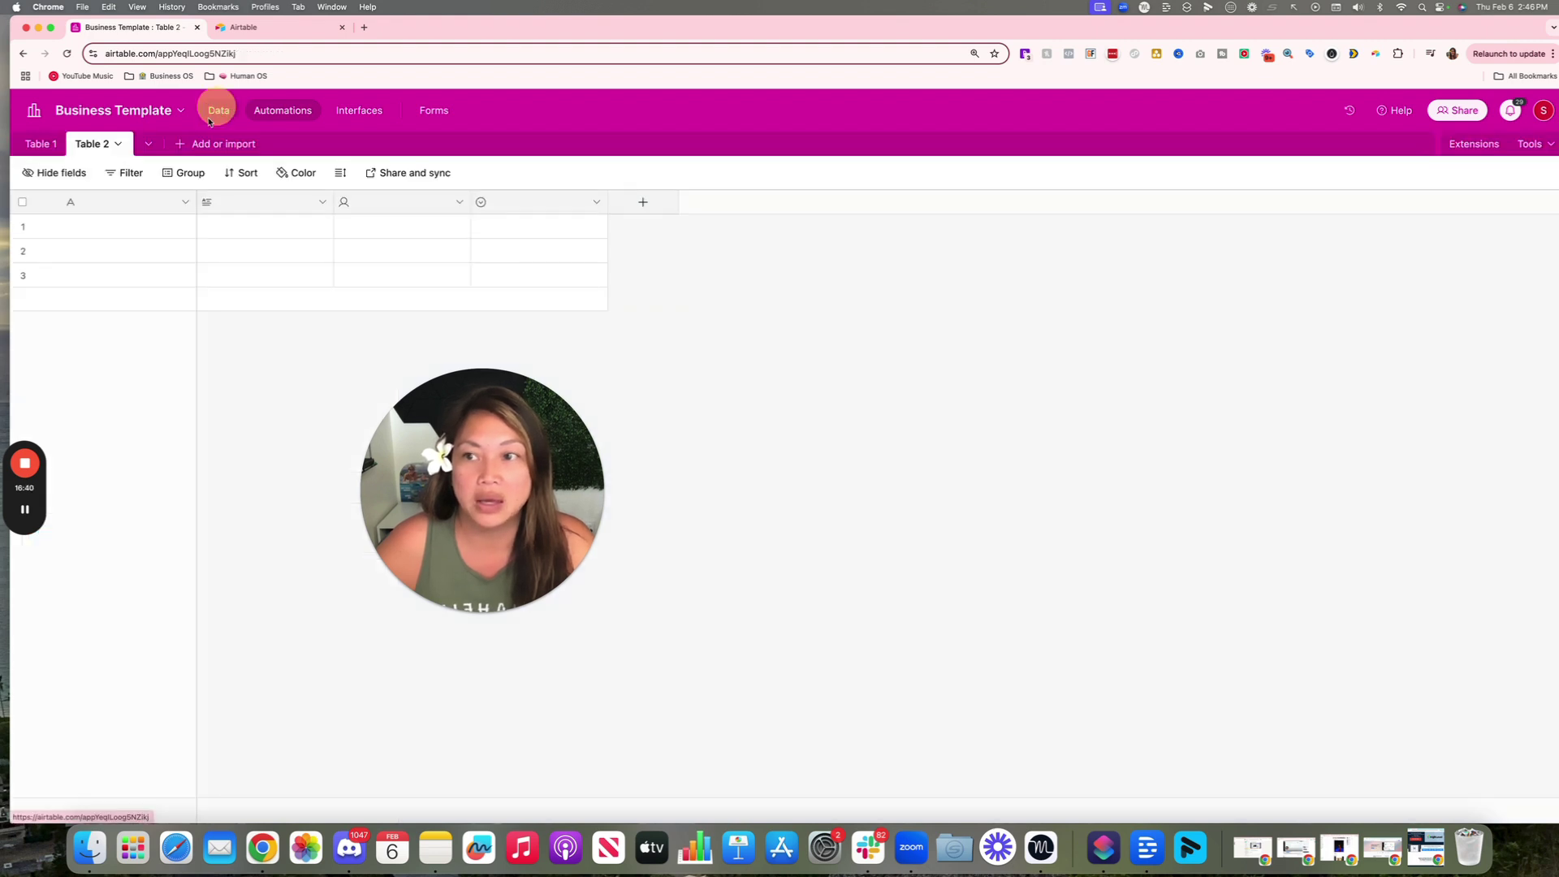
pyautogui.click(282, 113)
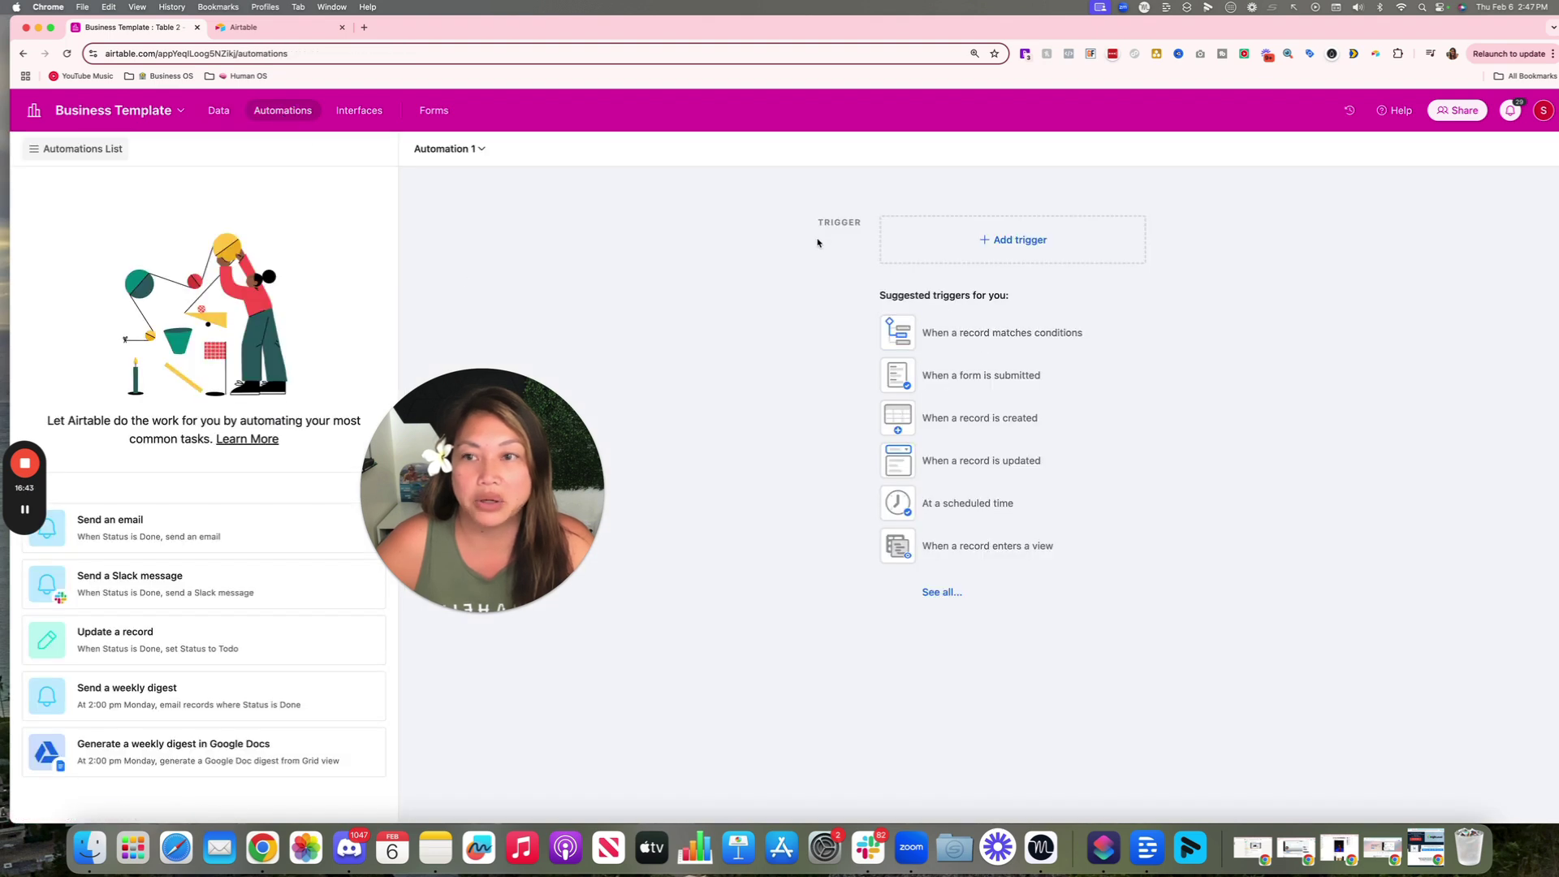
pyautogui.click(1020, 330)
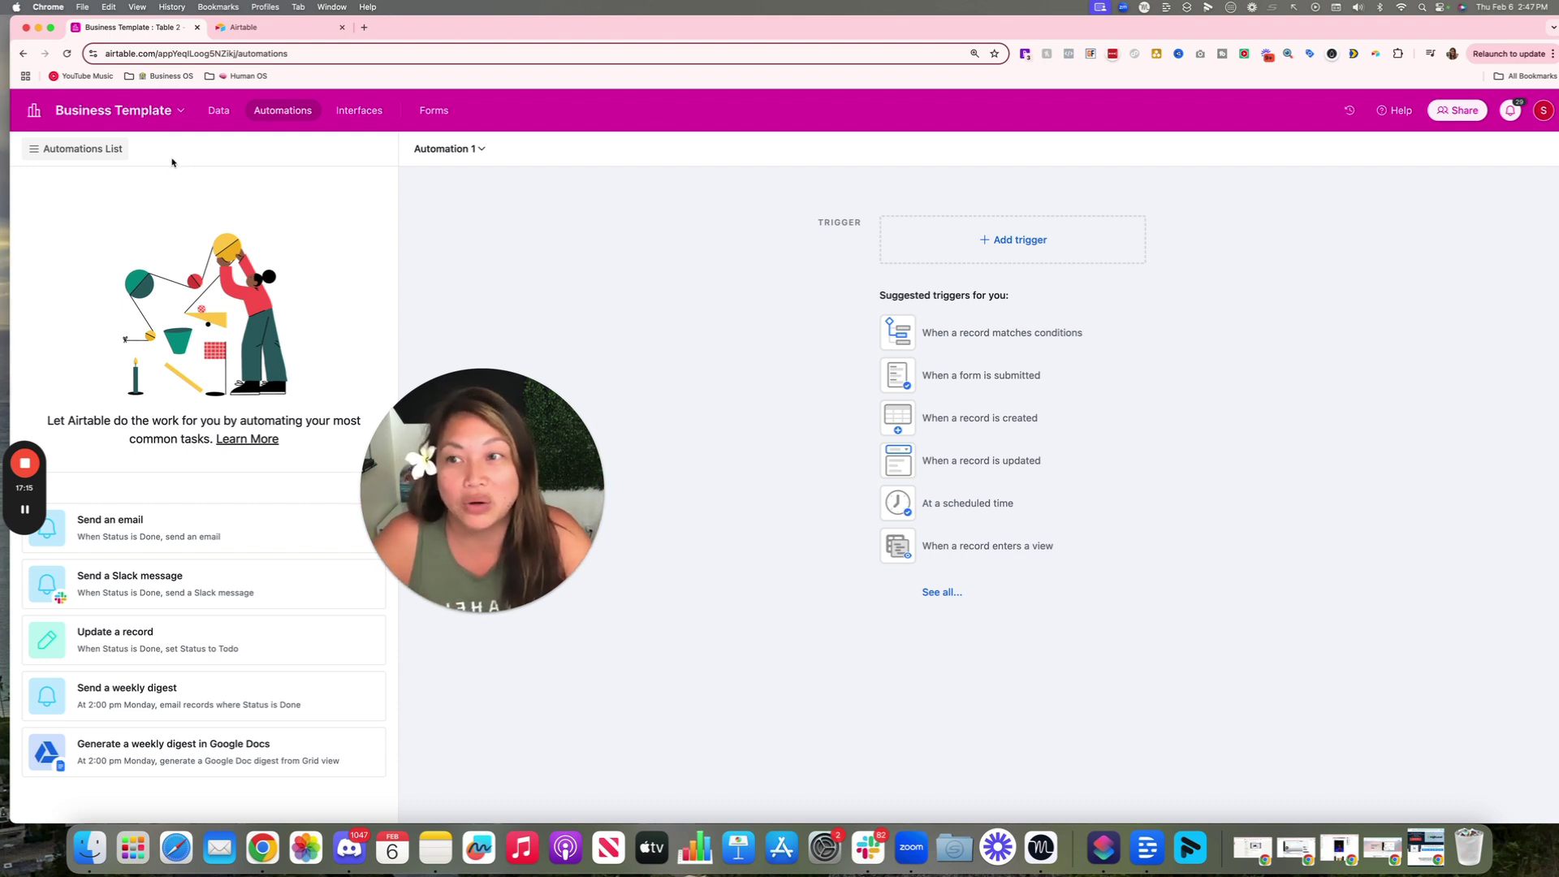
pyautogui.click(219, 110)
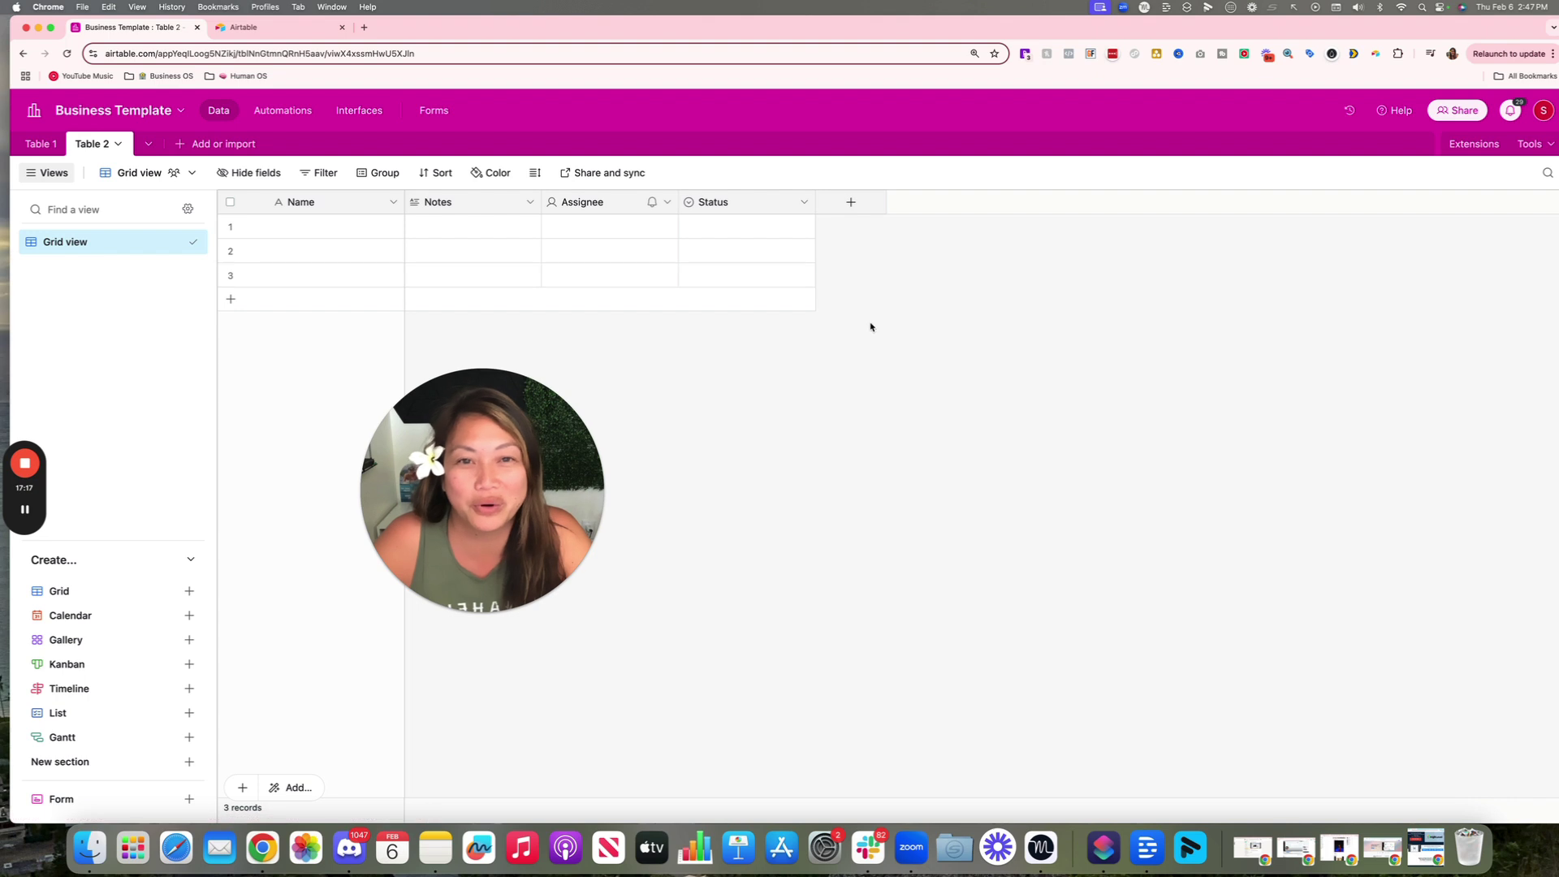